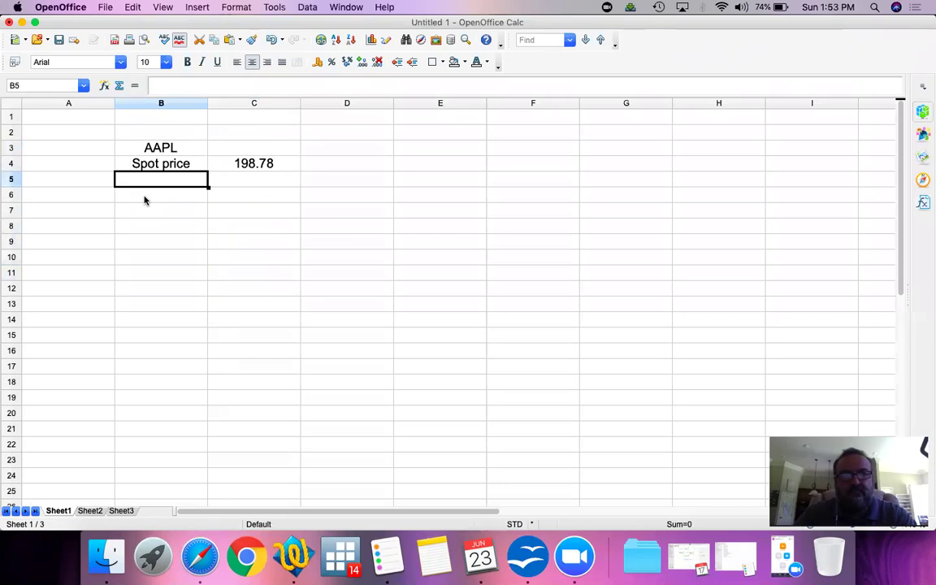
# Add the heading "Call" in B6 and, below it, the label "Strike" in B7 with 205 in C7
pyautogui.click(144, 201)
pyautogui.write('Call')
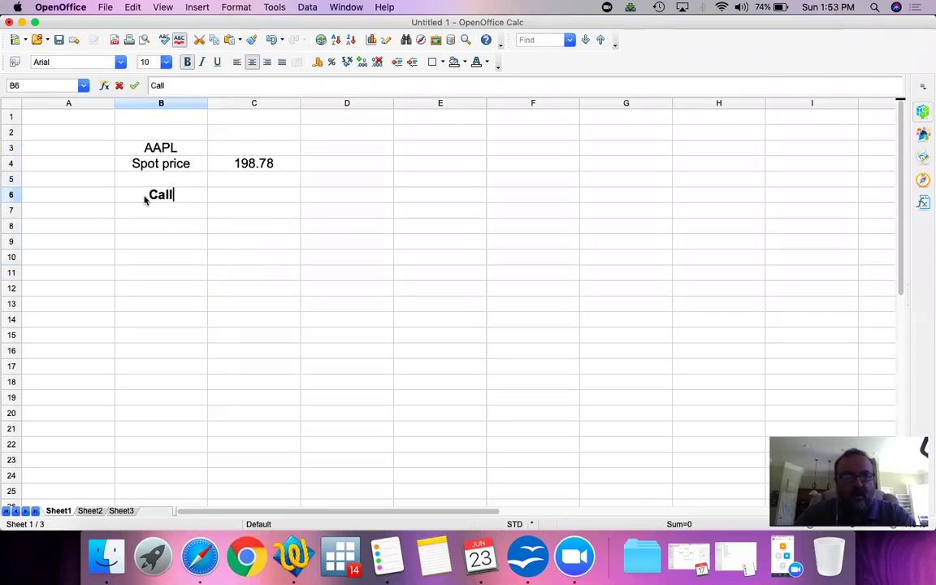
pyautogui.press('Return')
pyautogui.write('Strike')
pyautogui.press('Tab')
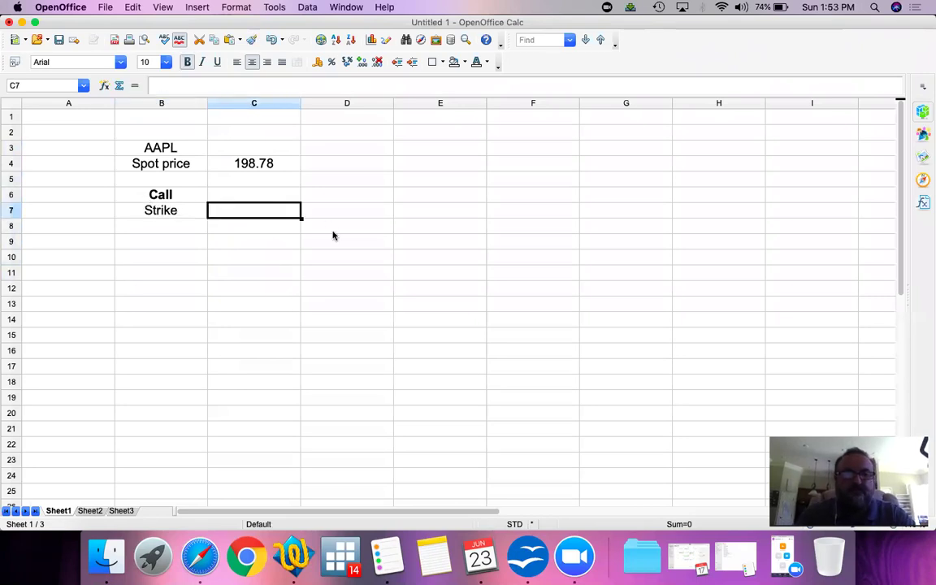
pyautogui.write('2')
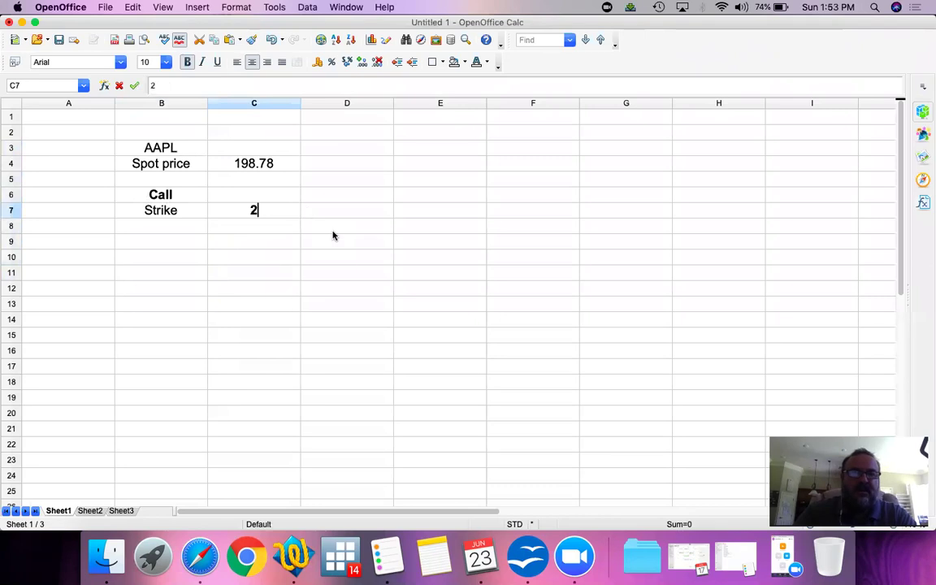
pyautogui.write('05')
pyautogui.press('Return')
# Label B8 "Price" and enter the 205 call's ask price, .55, from the Yahoo Finance options page in Safari into C8
pyautogui.press('Left')
pyautogui.write('Price')
pyautogui.press('Tab')
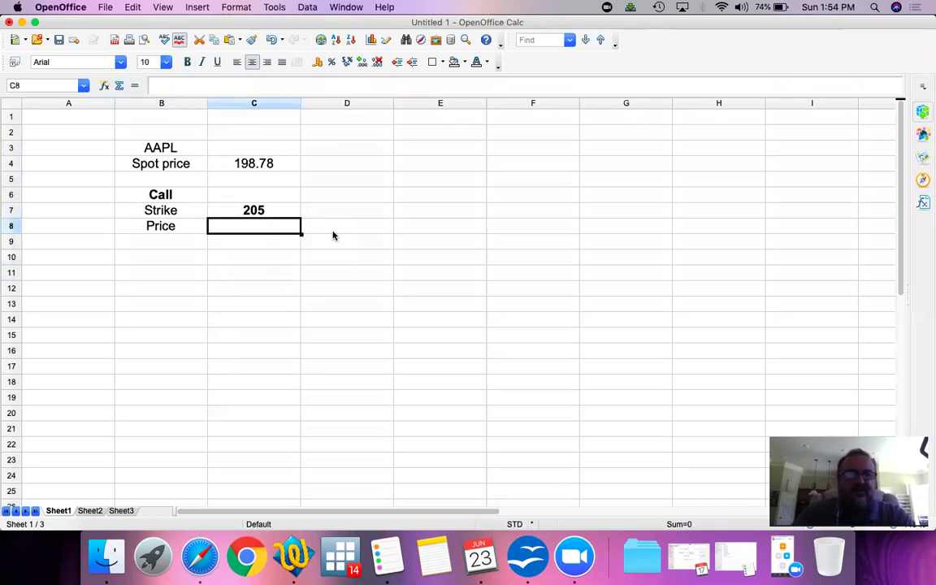
pyautogui.press('super+Tab')
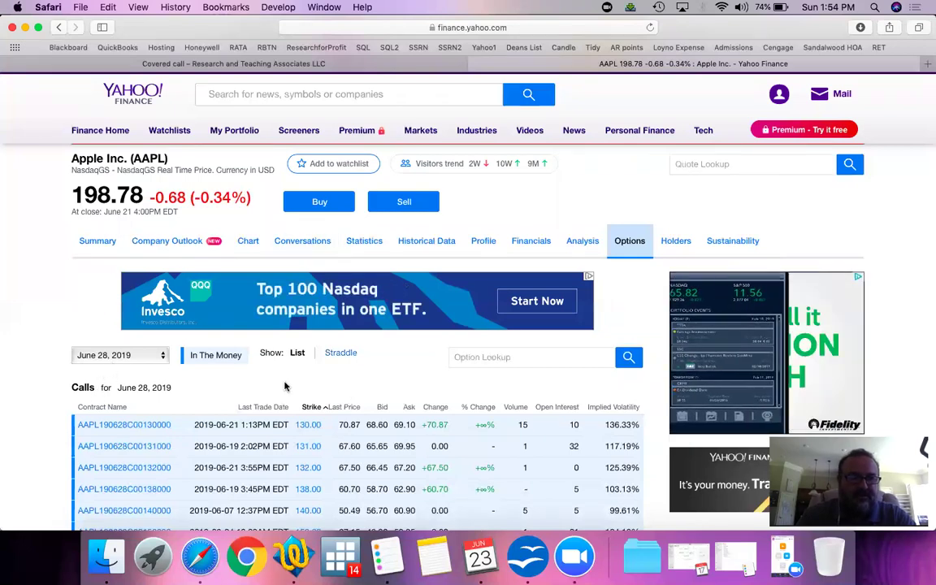
pyautogui.scroll(-10, 285, 388)
pyautogui.scroll(-1, 288, 365)
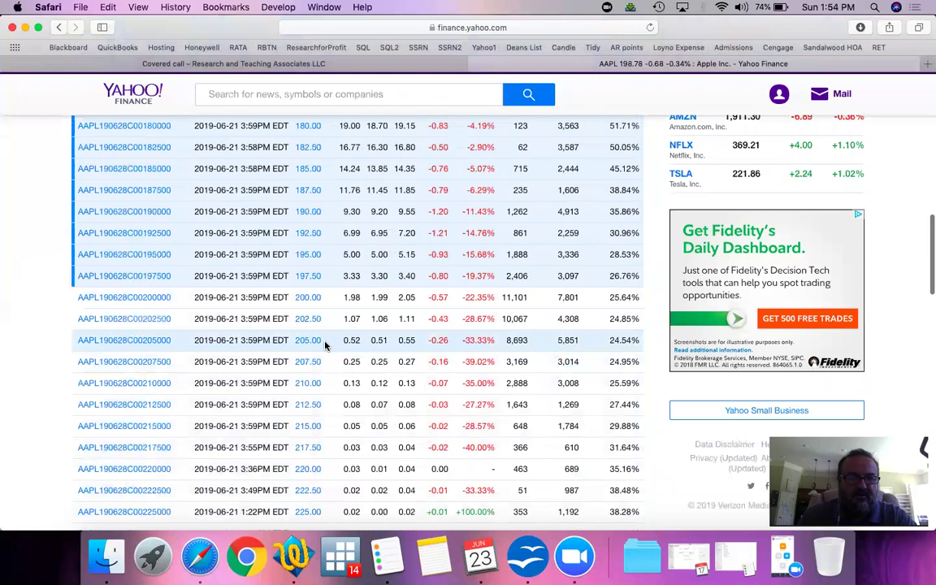
pyautogui.press('super+Tab')
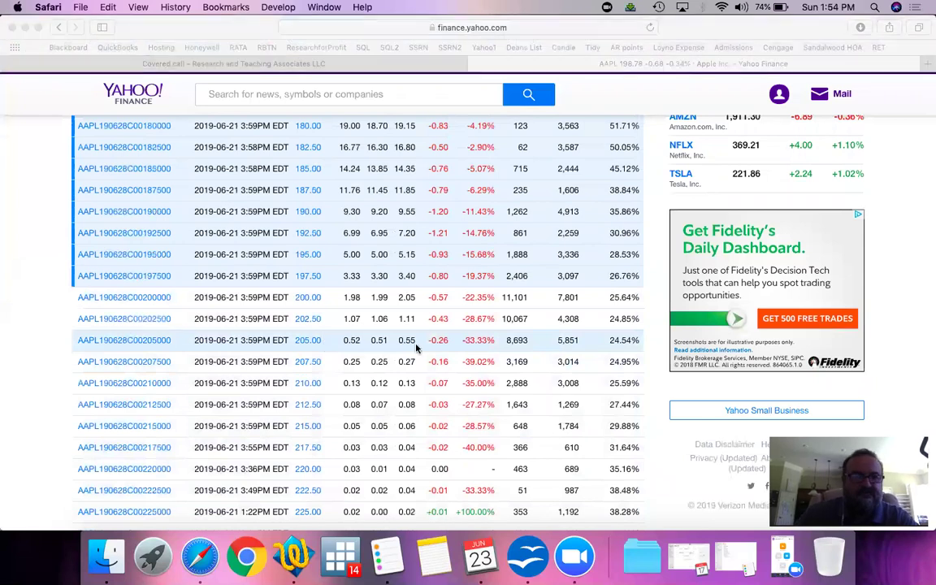
pyautogui.write('.55')
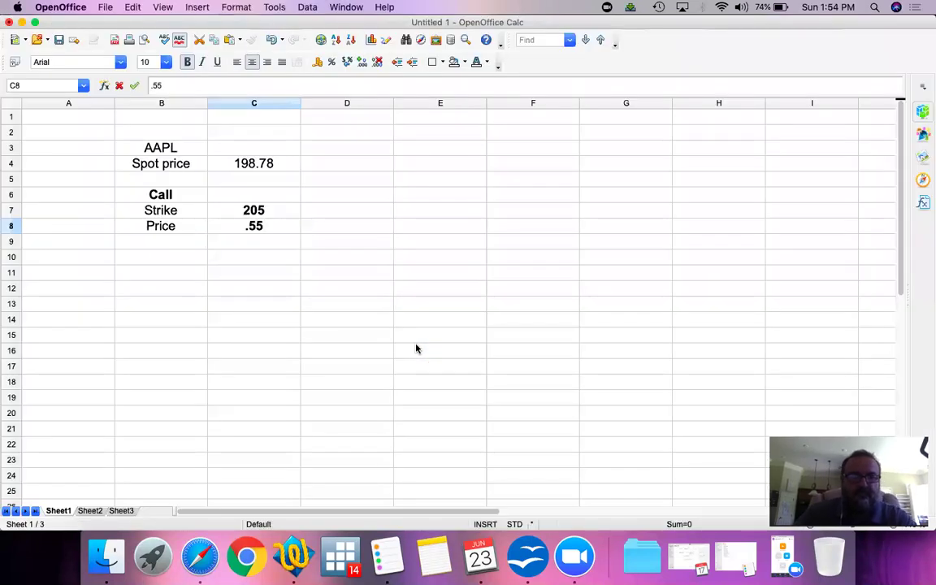
pyautogui.press('Return')
# Start a payoff table with the column header "Price" in B11 and the price 198.78 in B15
pyautogui.press('Down')
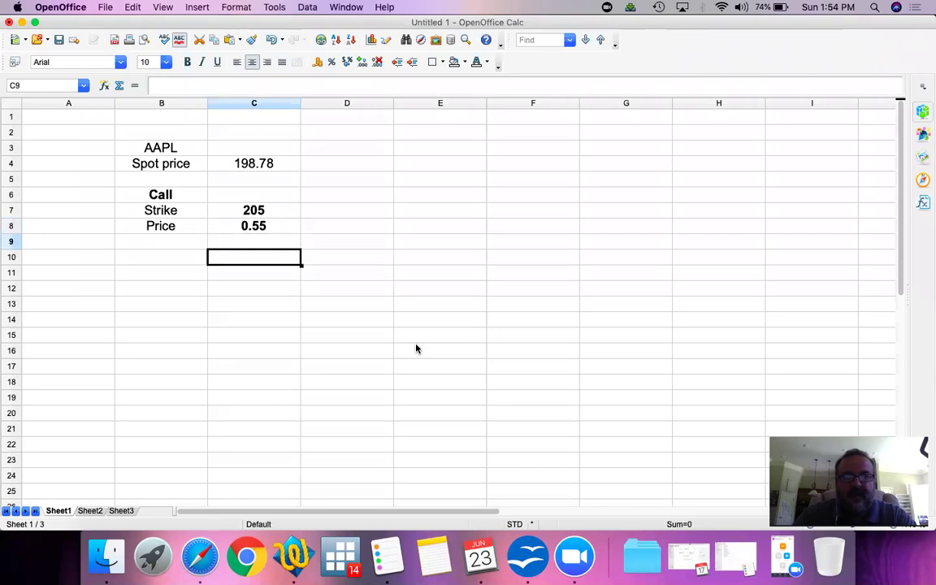
pyautogui.press('Left')
pyautogui.press('Down')
pyautogui.write('Price')
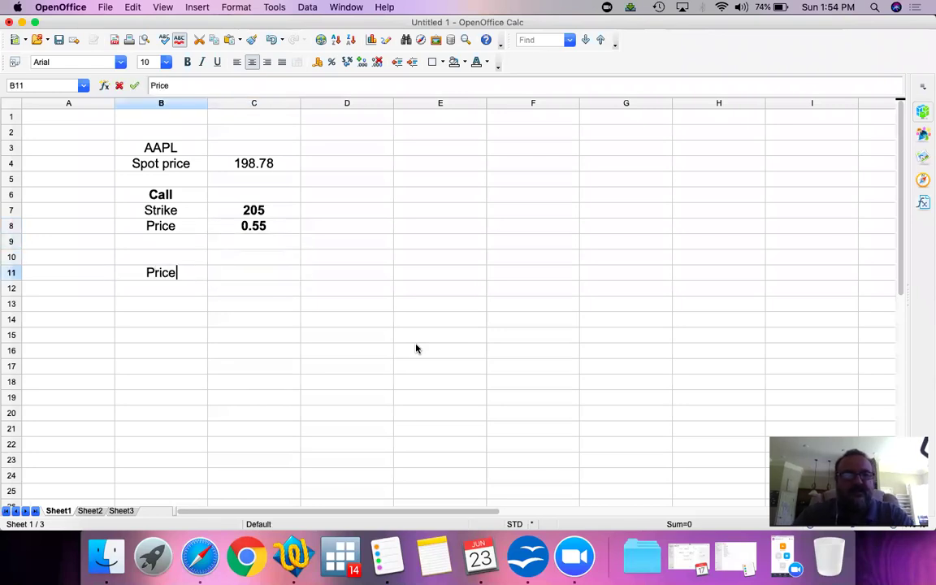
pyautogui.press('Return')
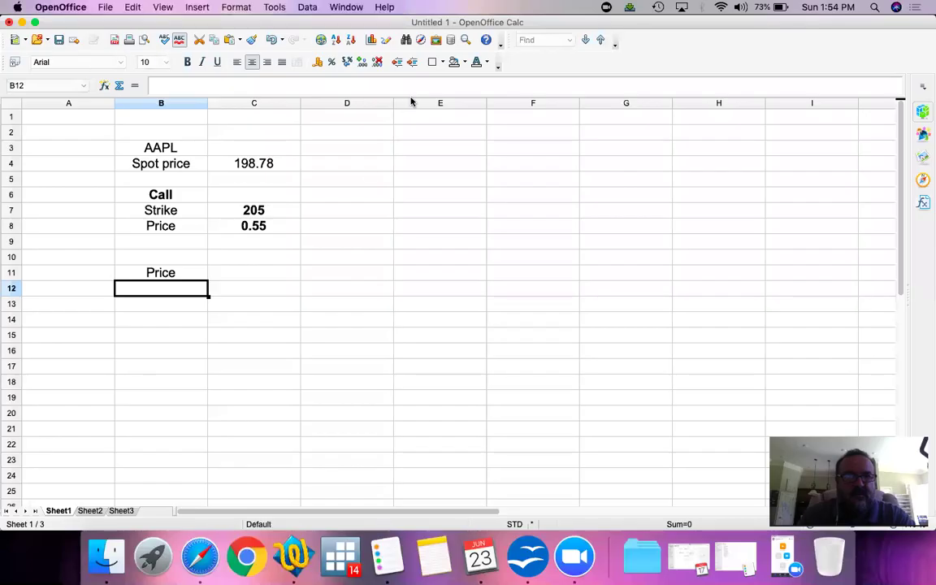
pyautogui.click(163, 322)
pyautogui.press('Down')
pyautogui.write('198.78')
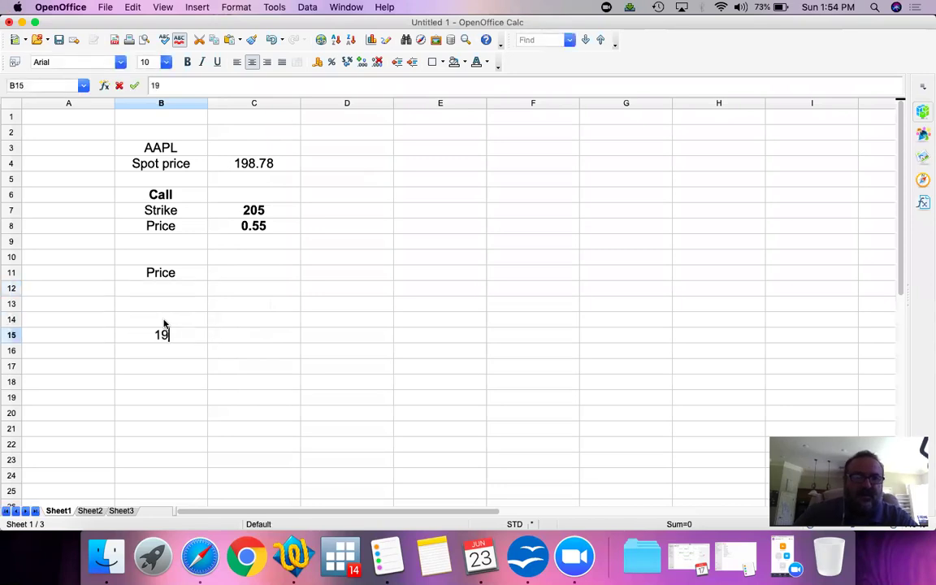
# Enter "Long stock (AAPL" in C11 as the column header beside Price
pyautogui.press('Up')
pyautogui.press('Down')
pyautogui.press('Up')
pyautogui.press('Up')
pyautogui.press('Up')
pyautogui.press('Up')
pyautogui.press('Right')
pyautogui.press('Up')
pyautogui.press('Down')
pyautogui.write('Long stcok')
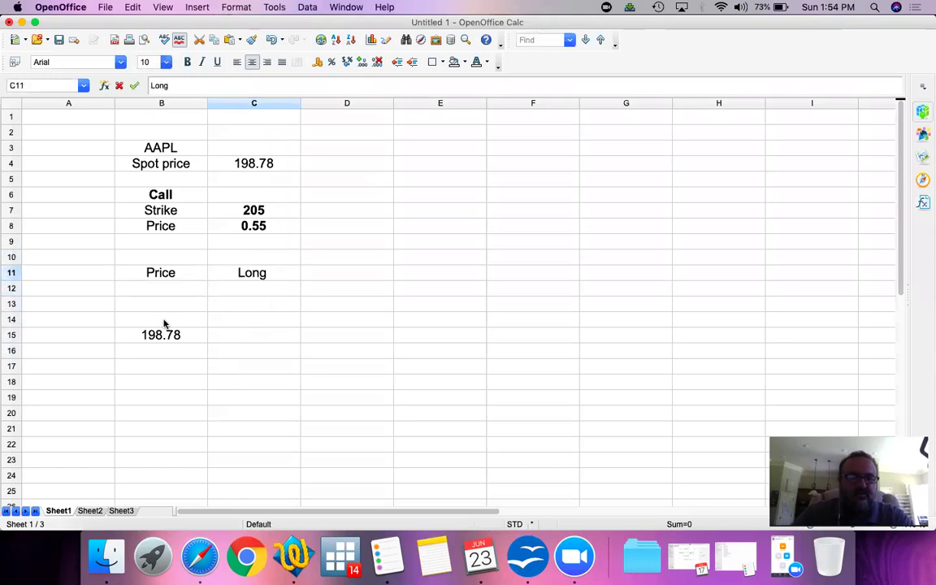
pyautogui.press('BackSpace')
pyautogui.press('BackSpace')
pyautogui.press('BackSpace')
pyautogui.write('ock (AAPL')
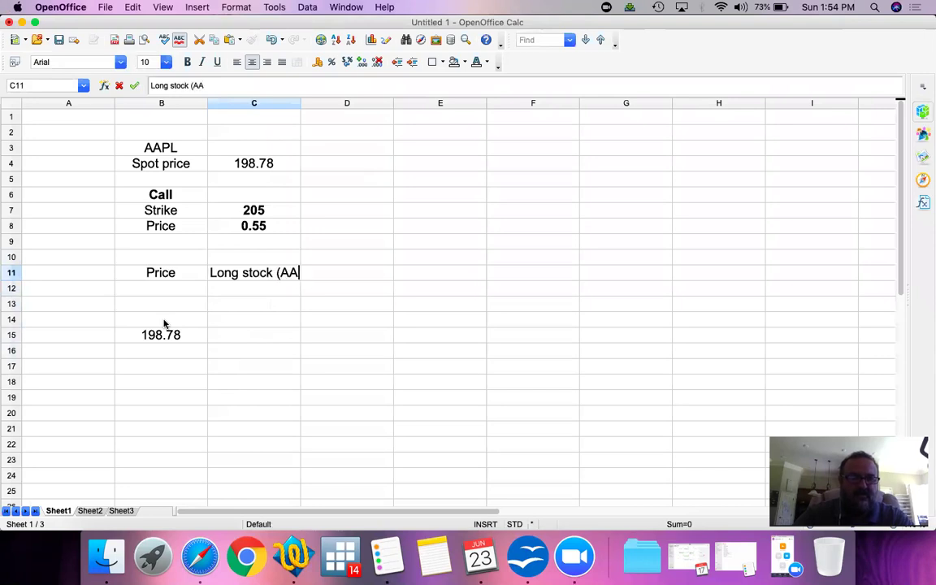
pyautogui.press('Return')
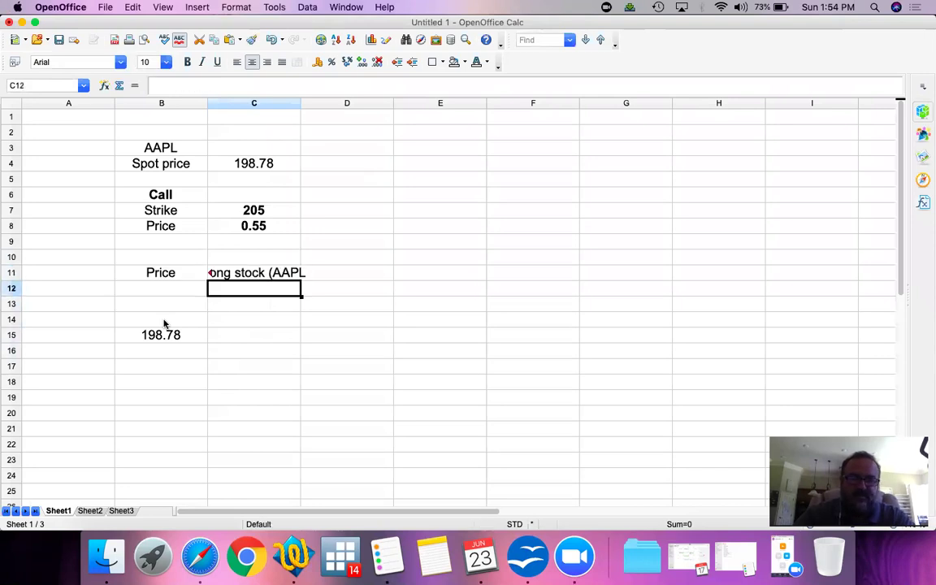
# Add the closing parenthesis to the C11 header and fit column C's width to its text
pyautogui.press('Up')
pyautogui.click(271, 85)
pyautogui.write(')')
pyautogui.press('Return')
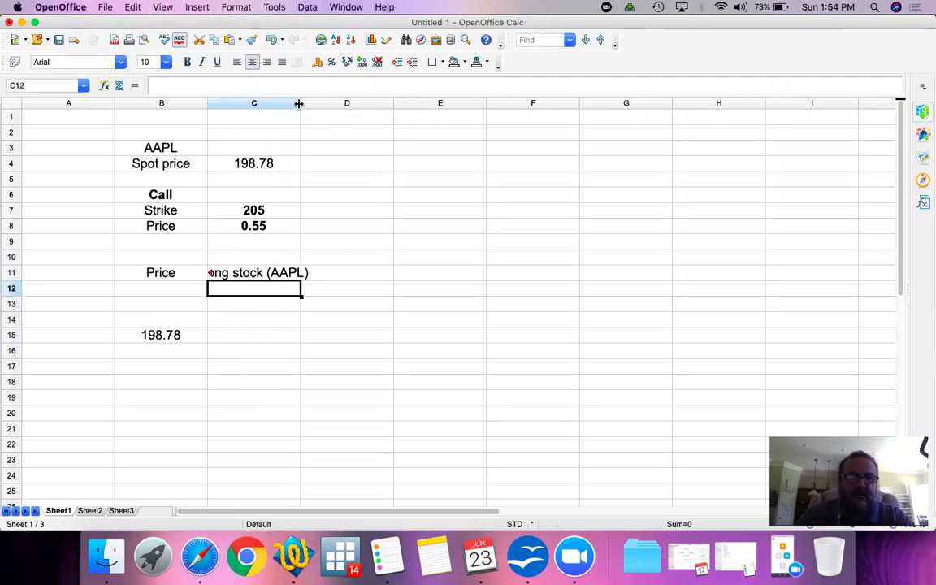
pyautogui.doubleClick(299, 104)
pyautogui.press('Down')
pyautogui.press('Down')
pyautogui.press('Down')
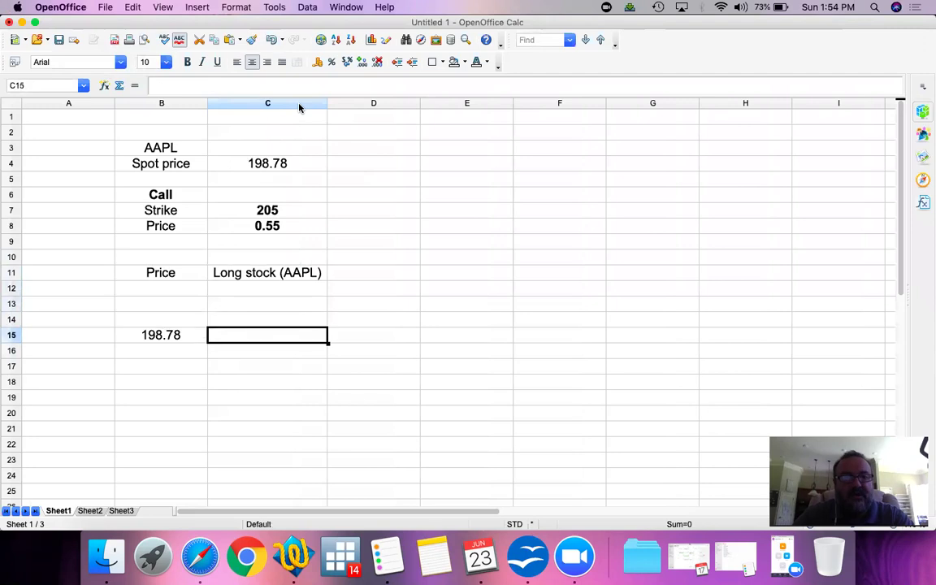
# Insert a new row at row 5, between the Spot price row and the Call section
pyautogui.press('Left')
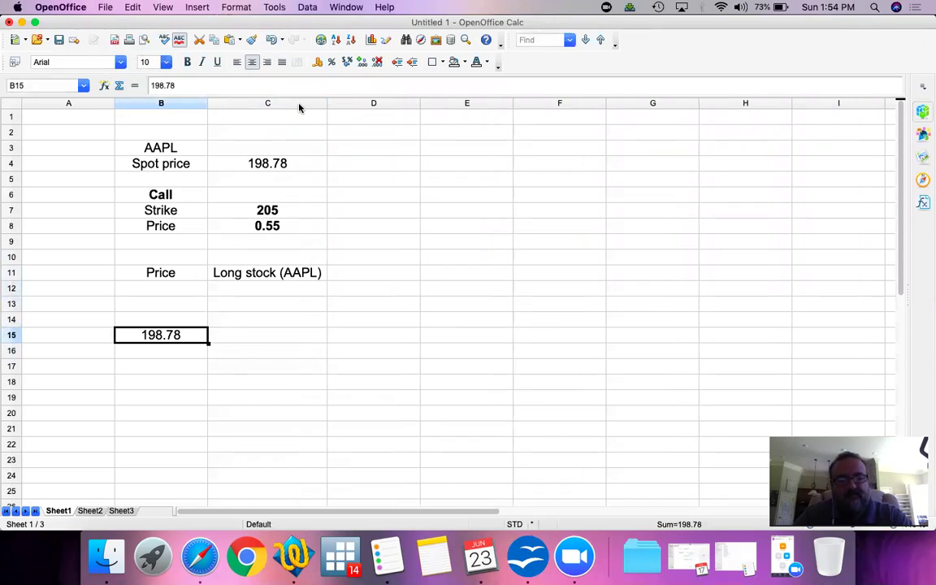
pyautogui.press('Up')
pyautogui.press('Up')
pyautogui.press('Up')
pyautogui.press('Up')
pyautogui.press('Up')
pyautogui.press('Up')
pyautogui.press('Up')
pyautogui.press('Up')
pyautogui.press('Up')
pyautogui.press('Up')
pyautogui.press('Up')
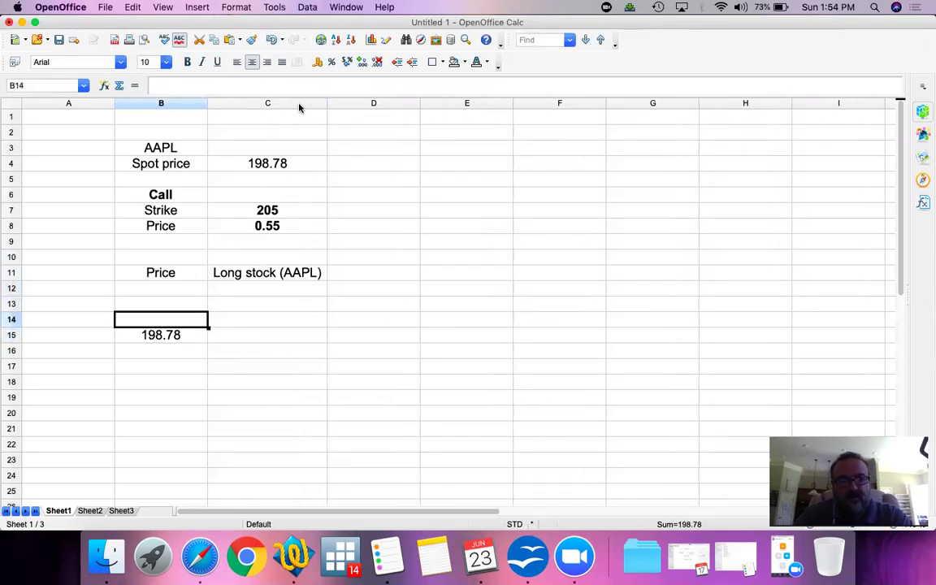
pyautogui.press('Down')
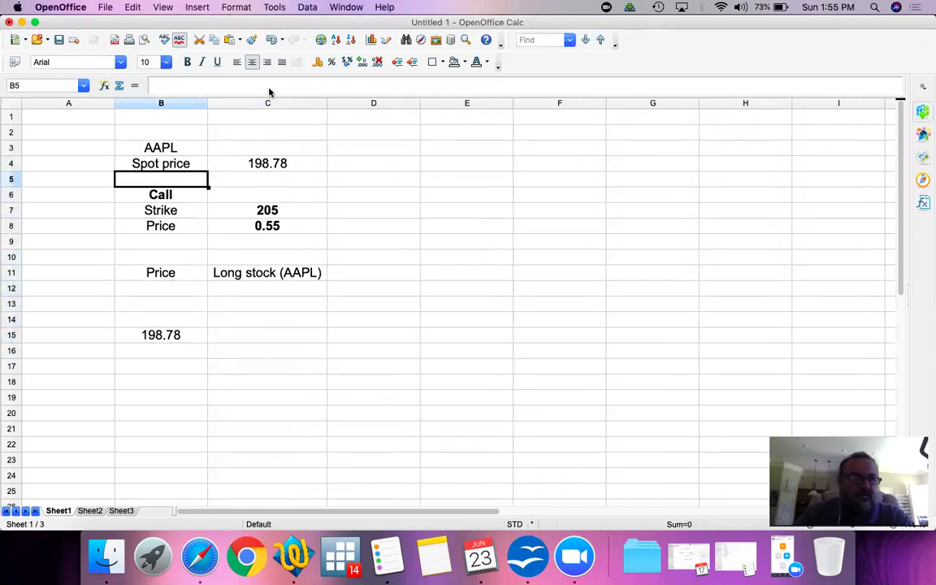
pyautogui.click(10, 179)
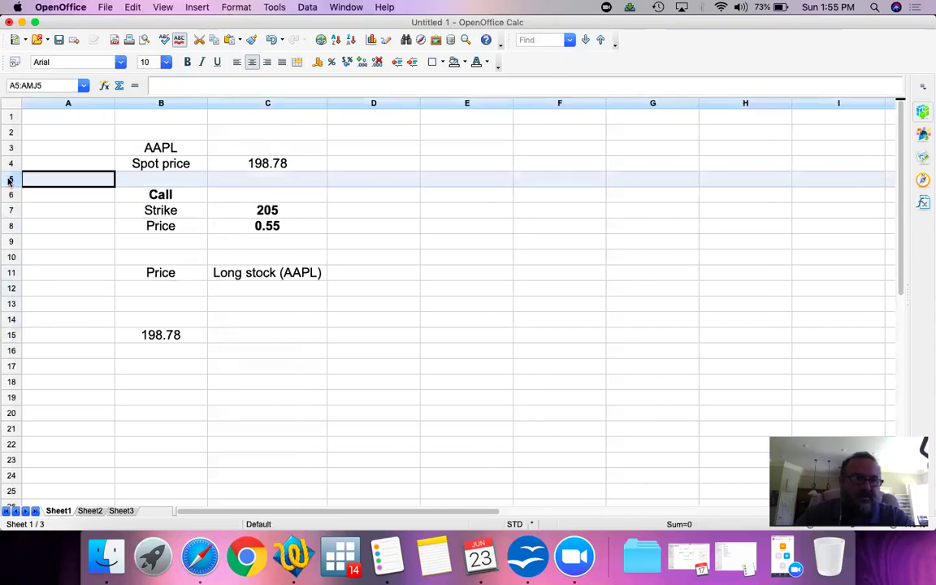
pyautogui.rightClick(11, 179)
pyautogui.click(169, 195)
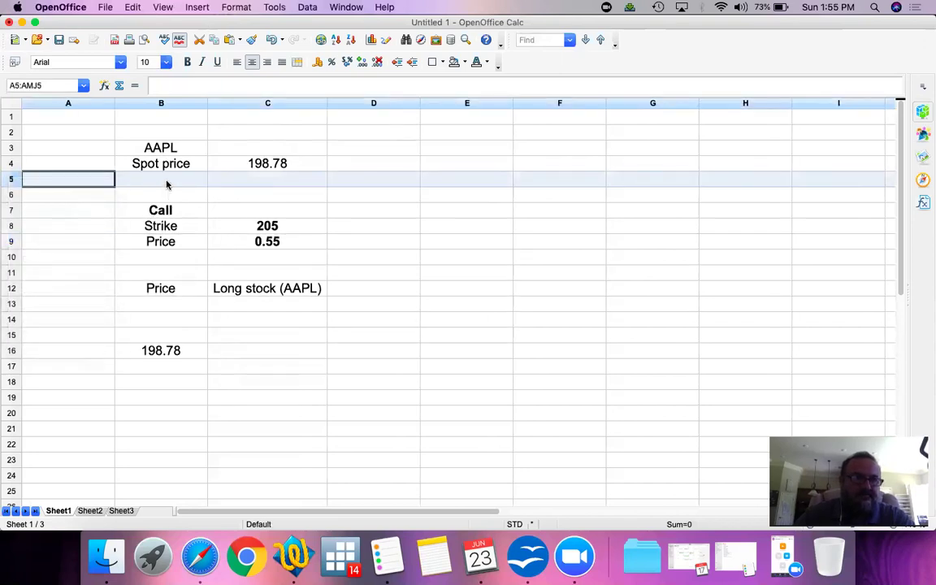
# Enter the label "Purchase price" in B5 and the value 198.78 in C5
pyautogui.click(166, 180)
pyautogui.write('Purchase price')
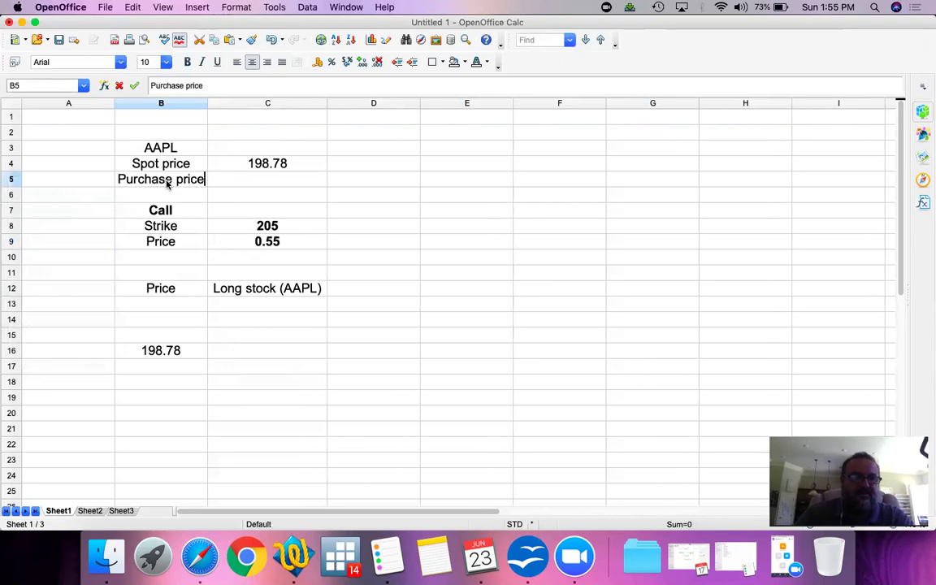
pyautogui.press('Tab')
pyautogui.write('198.78')
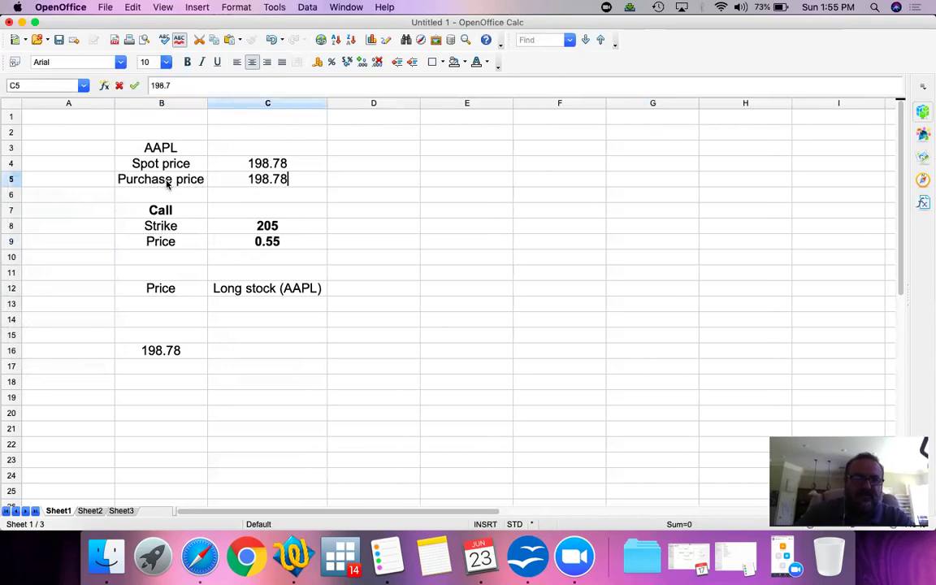
pyautogui.press('Return')
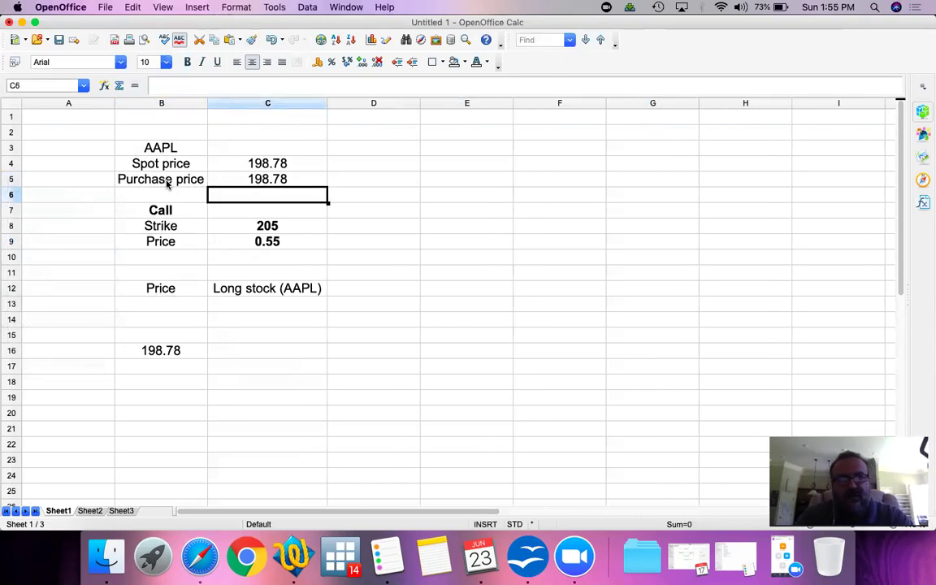
# Enter the column header "Written Call Exercise value" in D12 and fit column D's width to its text
pyautogui.press('Down')
pyautogui.press('Down')
pyautogui.press('Down')
pyautogui.press('Down')
pyautogui.press('Down')
pyautogui.press('Down')
pyautogui.press('Right')
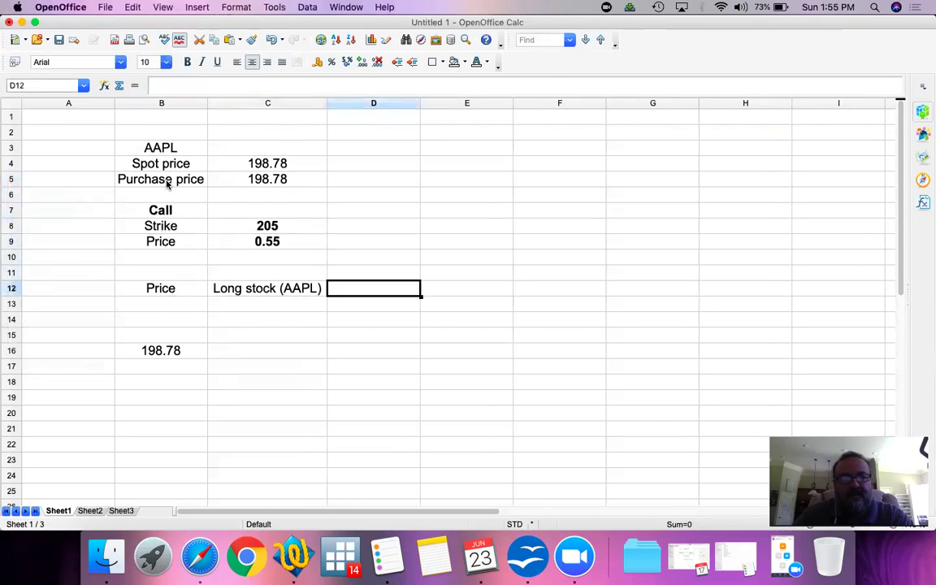
pyautogui.write('Wr')
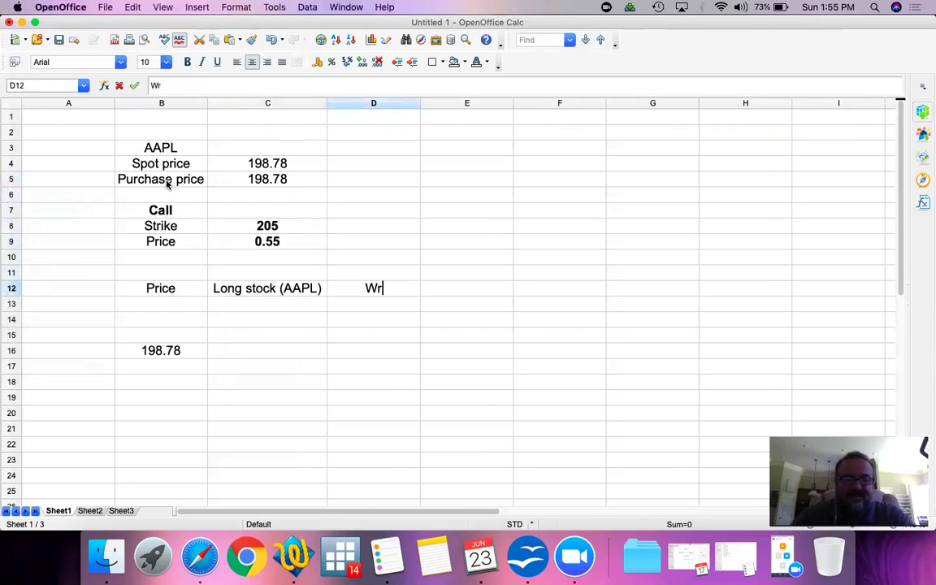
pyautogui.write('itten Call ')
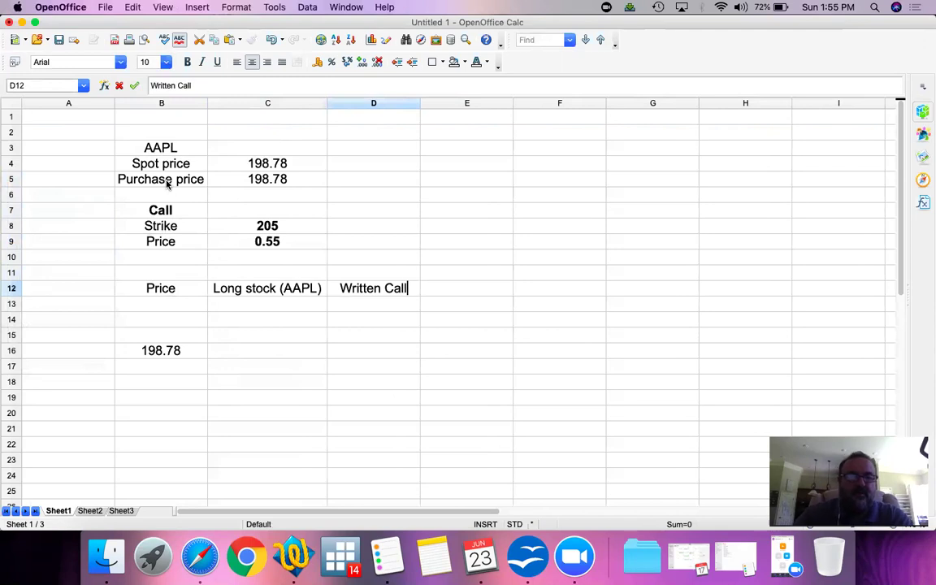
pyautogui.write('Exer')
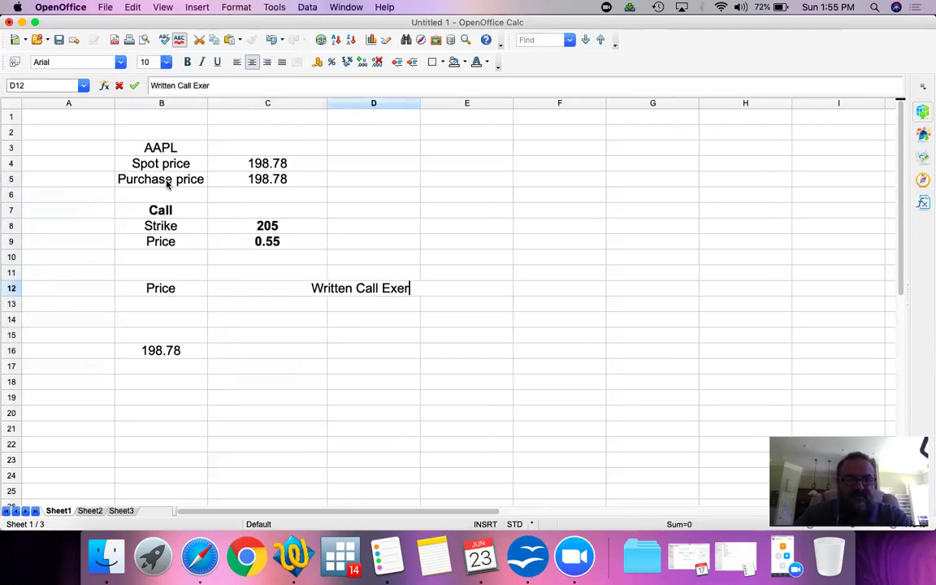
pyautogui.write('cise value')
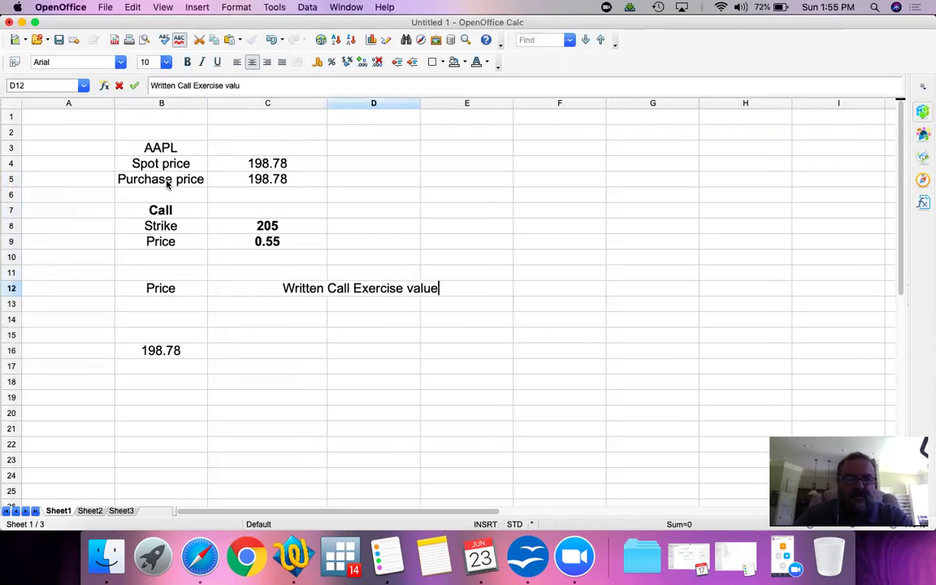
pyautogui.press('Return')
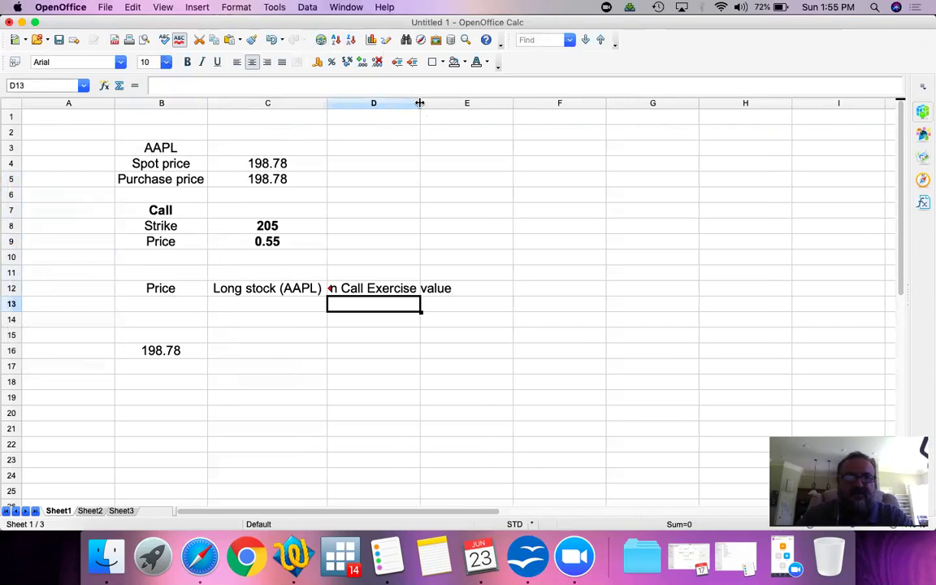
pyautogui.doubleClick(420, 102)
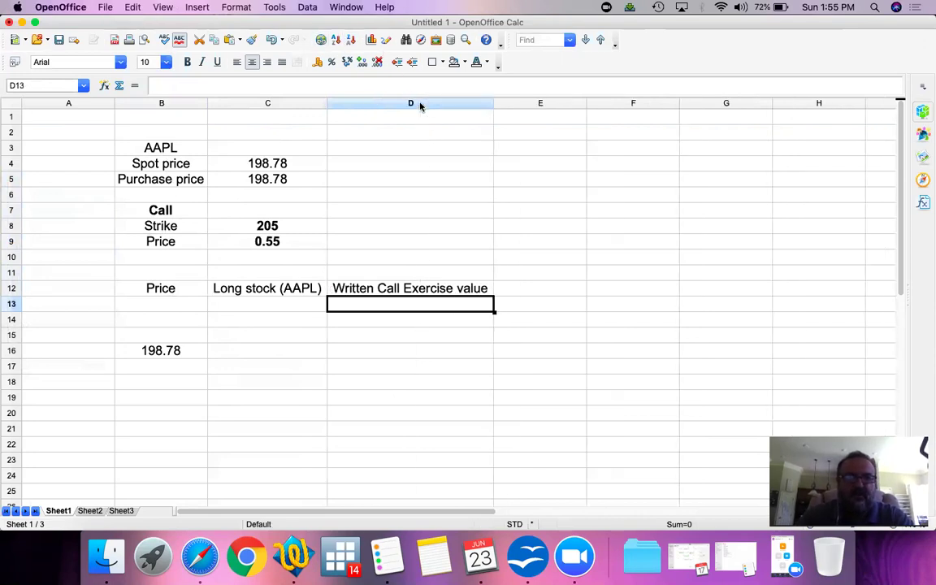
# Enter 0 as the long stock value in C16, on the 198.78 price row
pyautogui.press('Up')
pyautogui.press('Down')
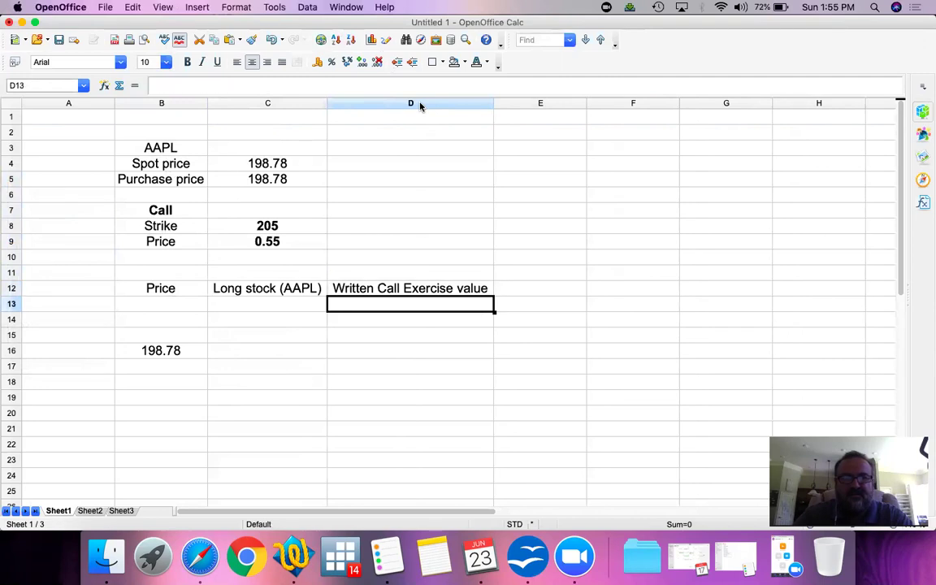
pyautogui.press('Down')
pyautogui.press('Down')
pyautogui.press('Down')
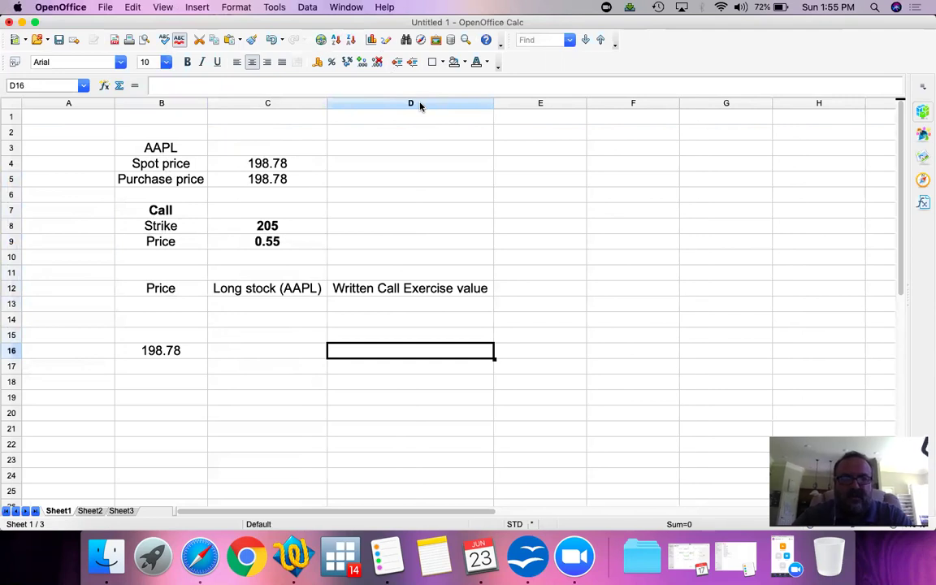
pyautogui.press('Left')
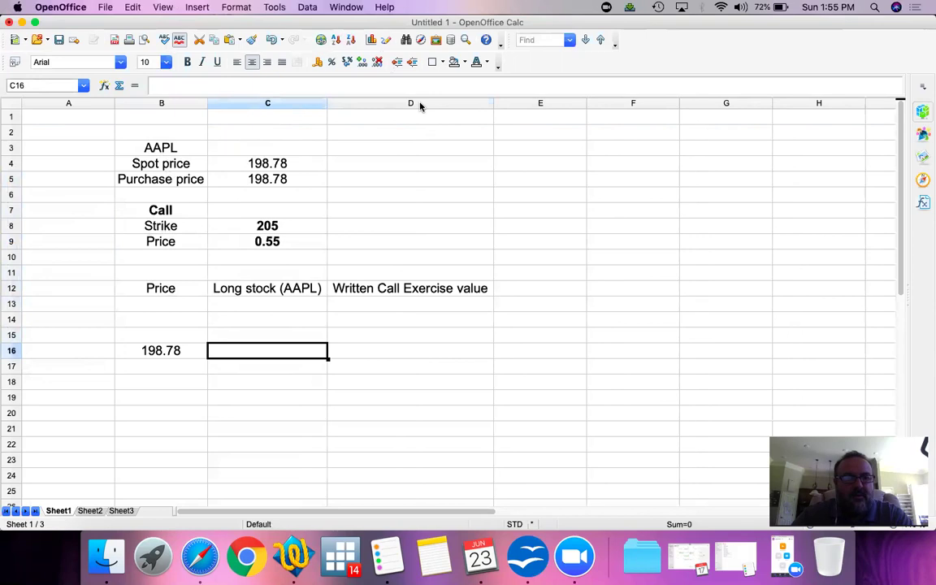
pyautogui.press('Left')
pyautogui.press('Right')
pyautogui.press('Left')
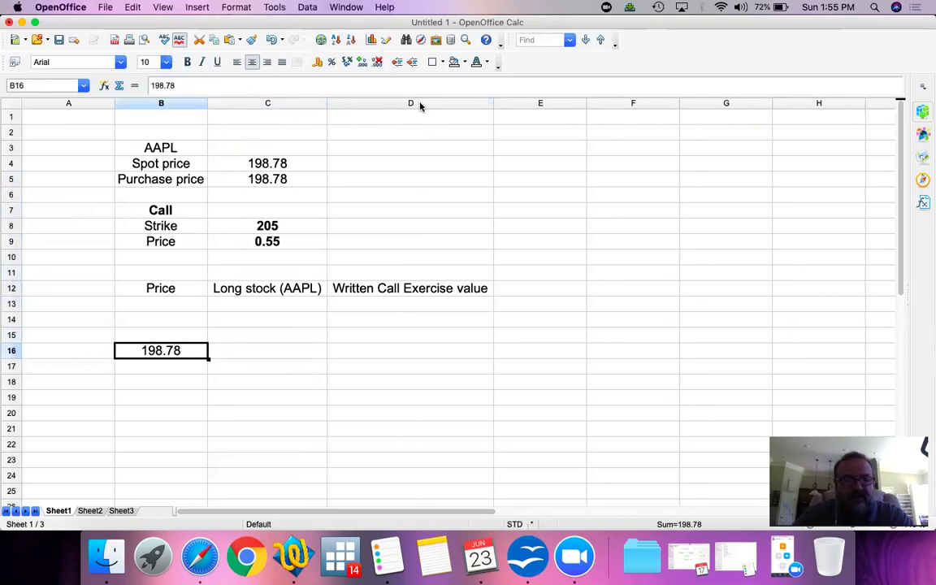
pyautogui.press('Right')
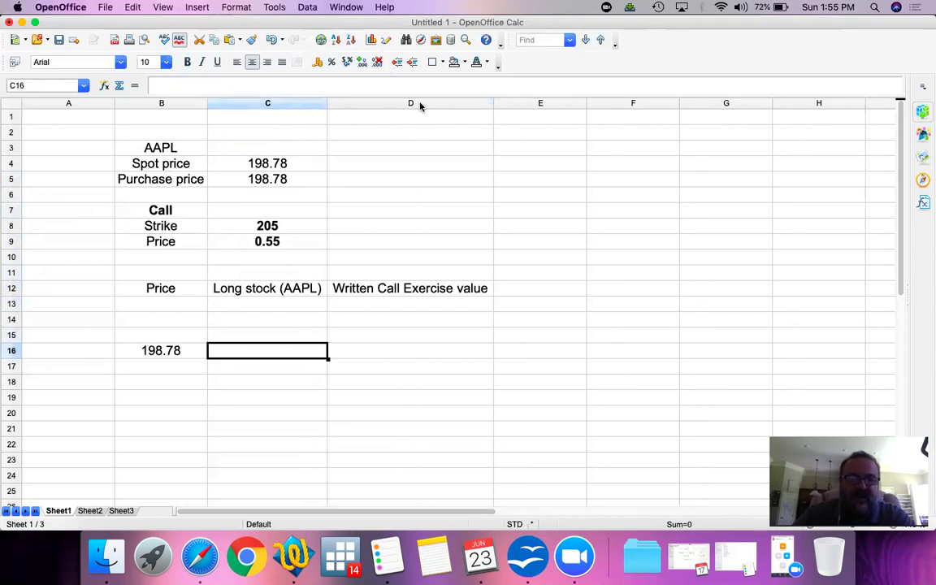
pyautogui.write('0')
pyautogui.press('Return')
pyautogui.press('Up')
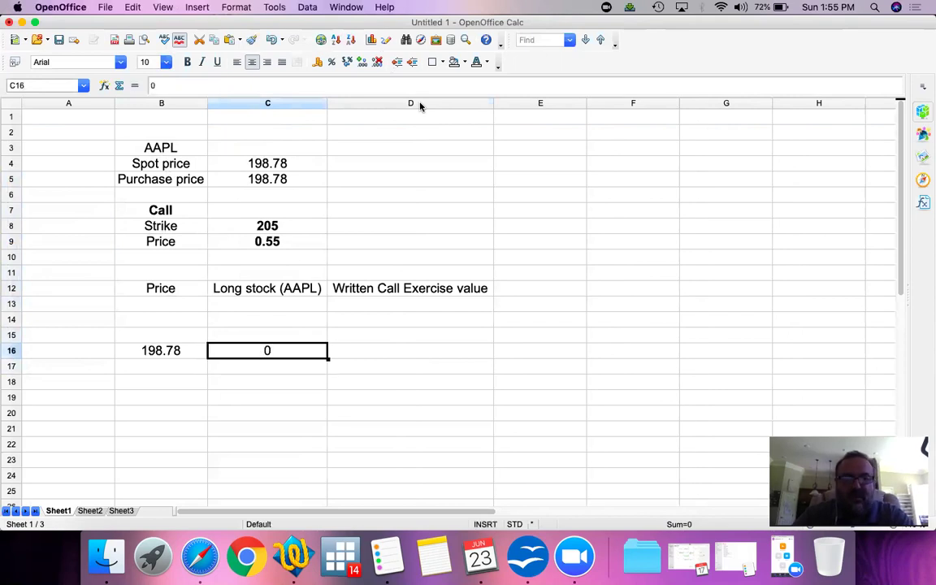
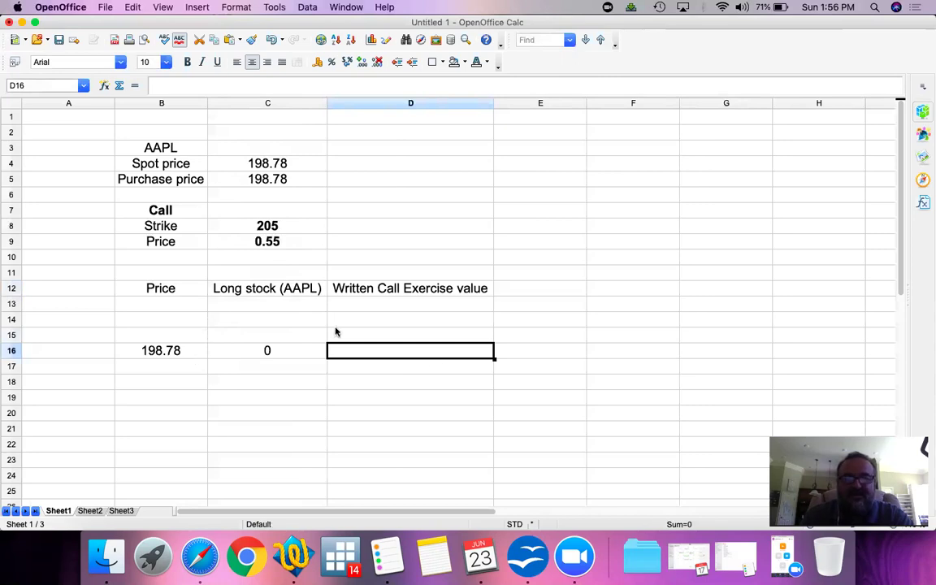
# Enter 0 as the written call exercise value in D16
pyautogui.write('0')
pyautogui.press('Return')
pyautogui.press('Up')
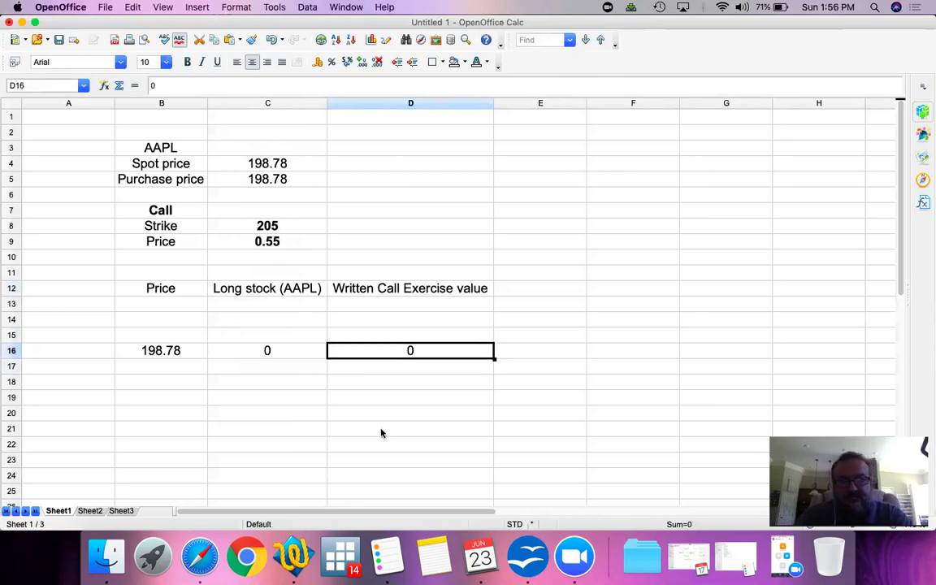
# Enter the stock price 195 in B15, directly above the 198.78 price
pyautogui.press('Up')
pyautogui.press('Left')
pyautogui.press('Left')
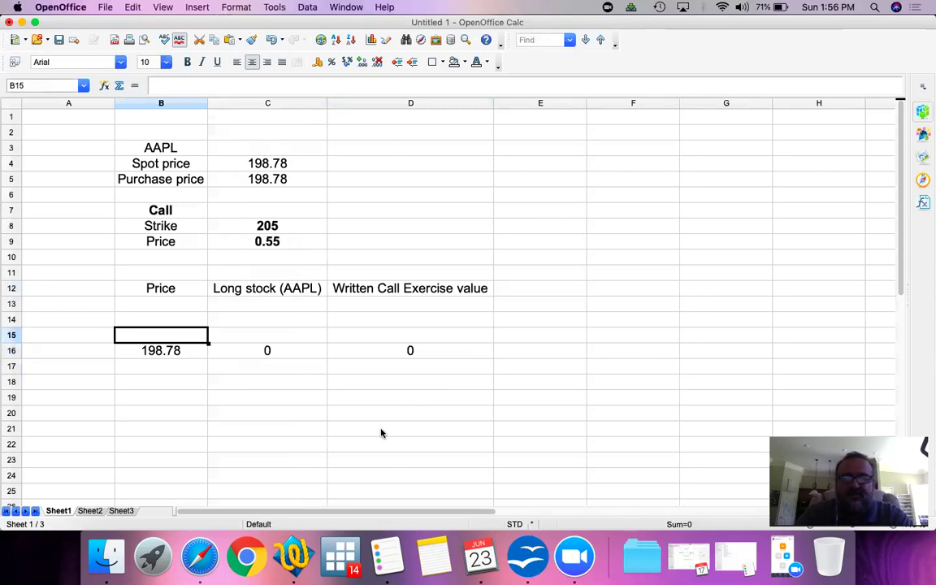
pyautogui.write('195')
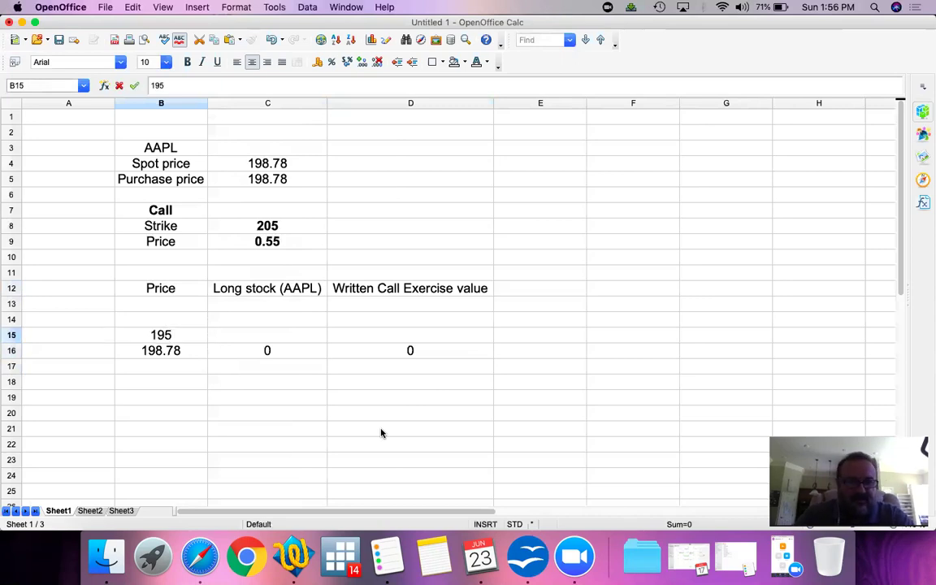
pyautogui.press('Return')
# Enter the long stock formula =B16-B15 in C15
pyautogui.press('Up')
pyautogui.press('Right')
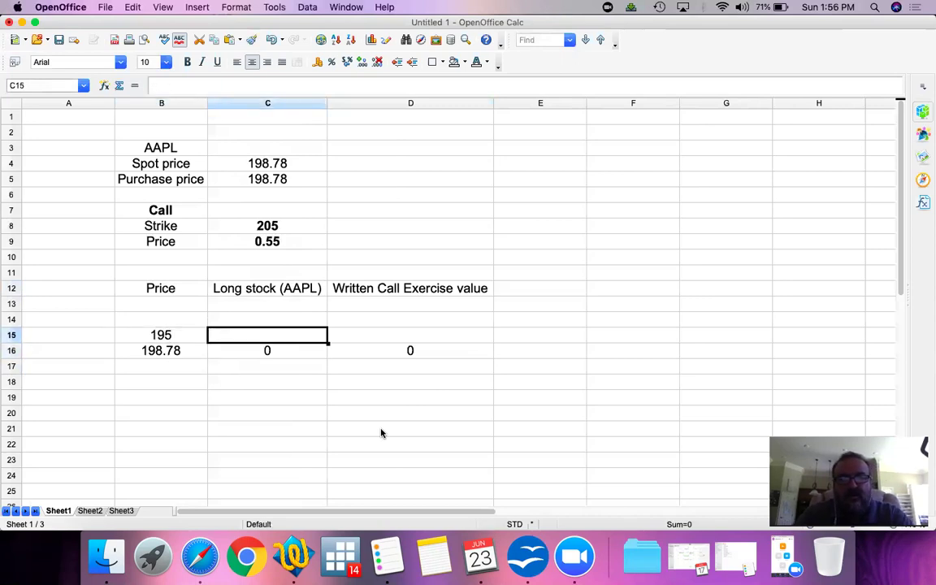
pyautogui.write('=')
pyautogui.press('Left')
pyautogui.press('Down')
pyautogui.write('-')
pyautogui.press('Left')
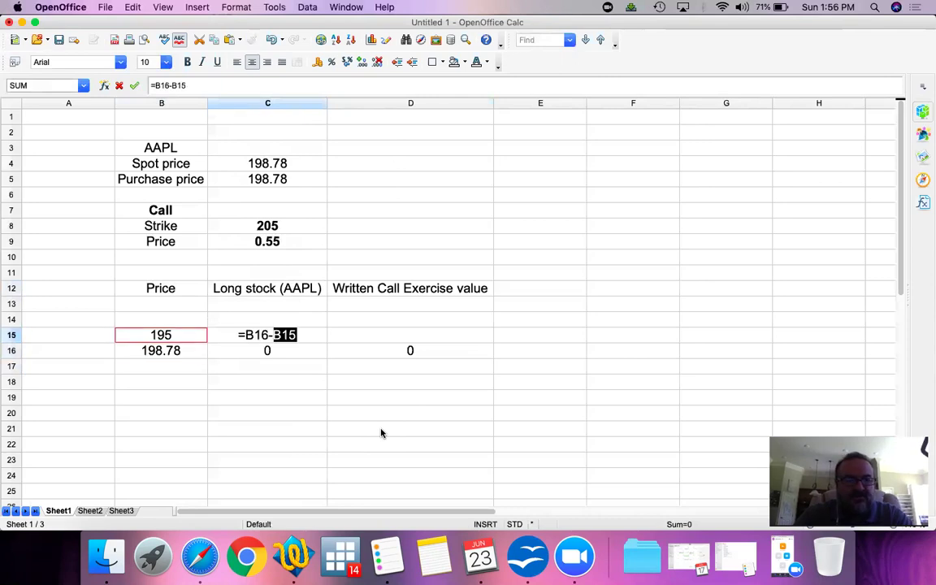
pyautogui.press('Return')
pyautogui.press('Up')
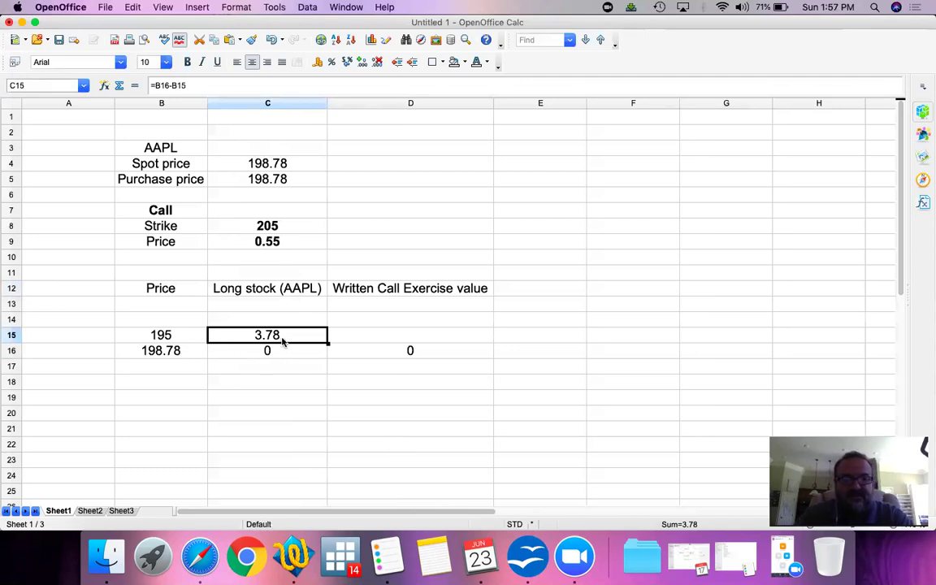
# Enter 0 as the written call exercise value in D15 for the 195 price
pyautogui.press('Right')
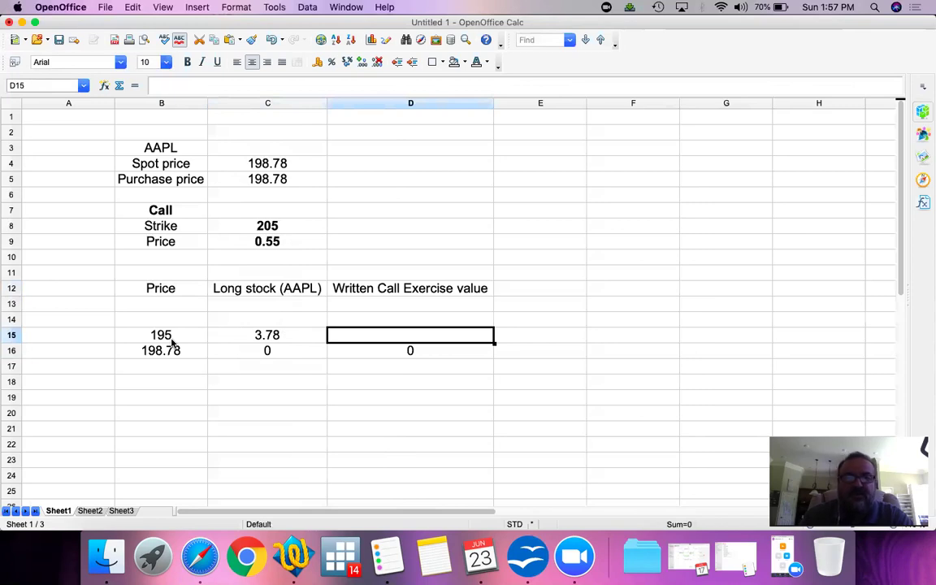
pyautogui.write('0')
pyautogui.press('Return')
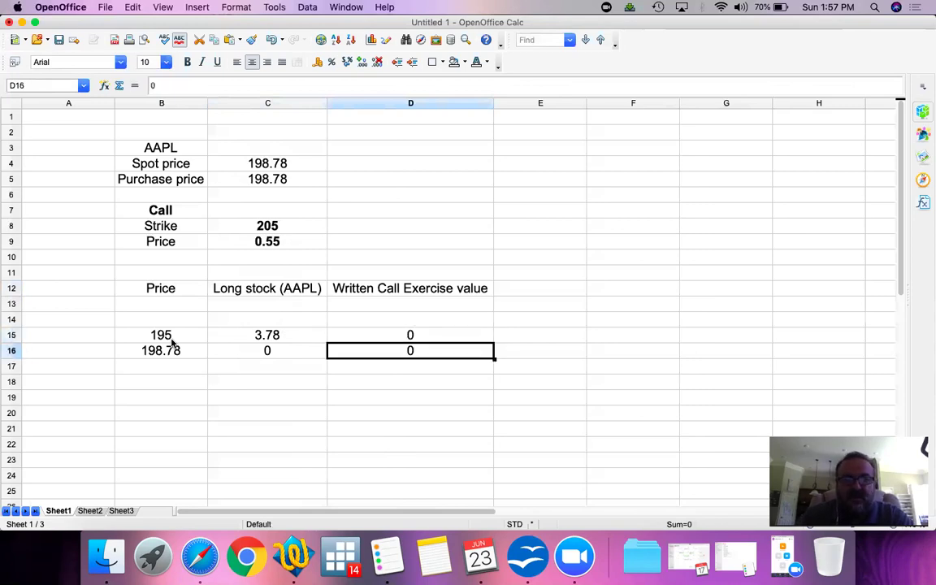
# Enter the stock price 180 in B14, above the 195 price
pyautogui.press('Up')
pyautogui.press('Up')
pyautogui.press('Left')
pyautogui.press('Left')
pyautogui.write('180')
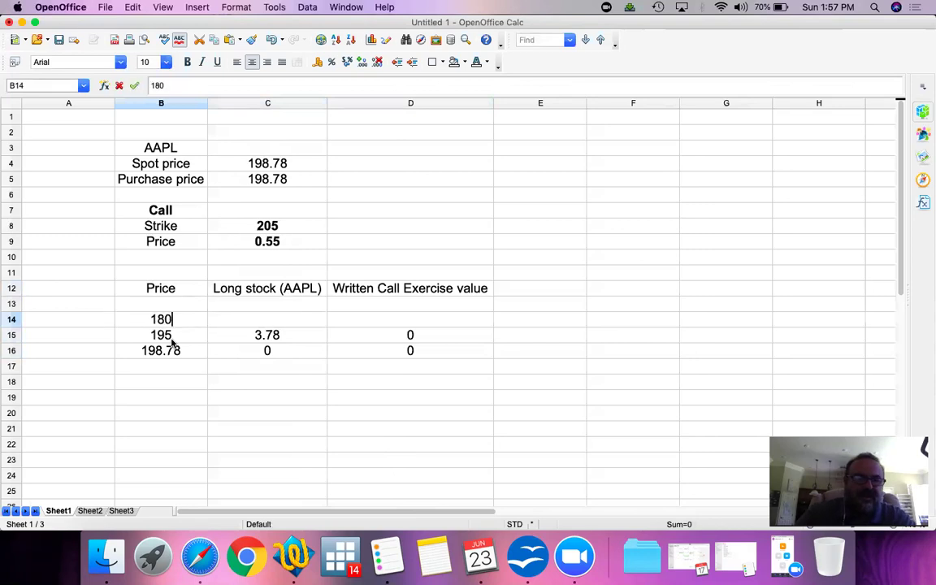
pyautogui.press('Return')
# Enter the long stock formula =B16-B14 in C14 for the 180 price
pyautogui.press('Up')
pyautogui.press('Right')
pyautogui.write('=')
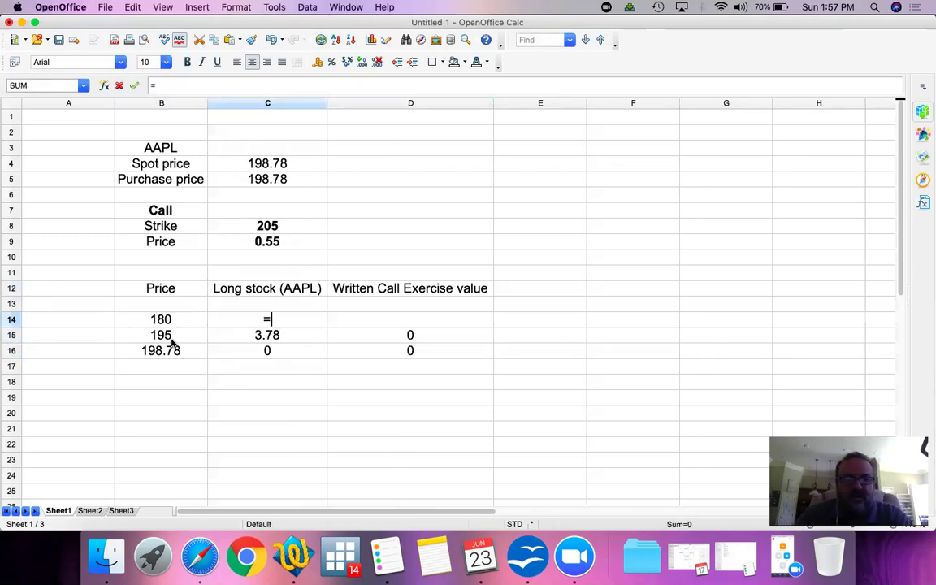
pyautogui.press('Down')
pyautogui.press('Down')
pyautogui.press('Left')
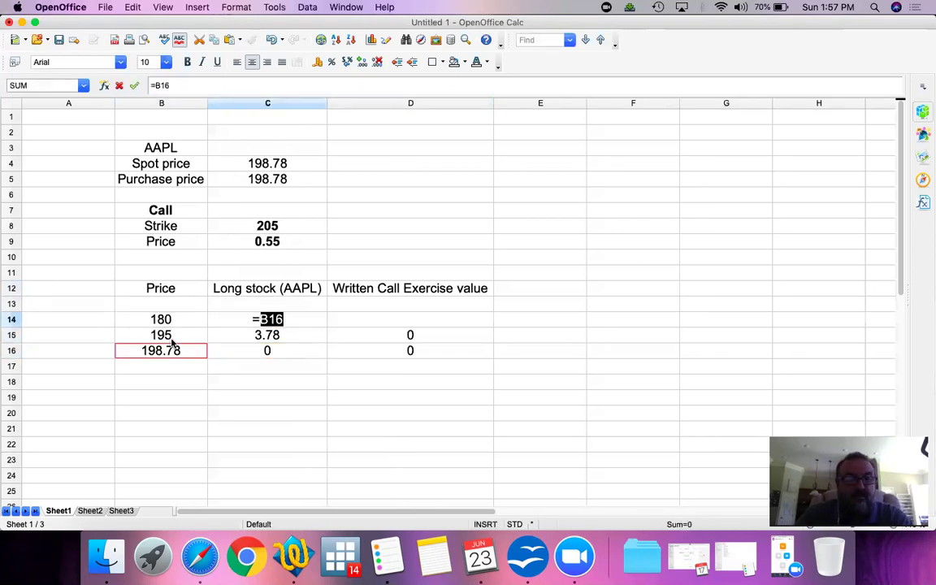
pyautogui.write('-')
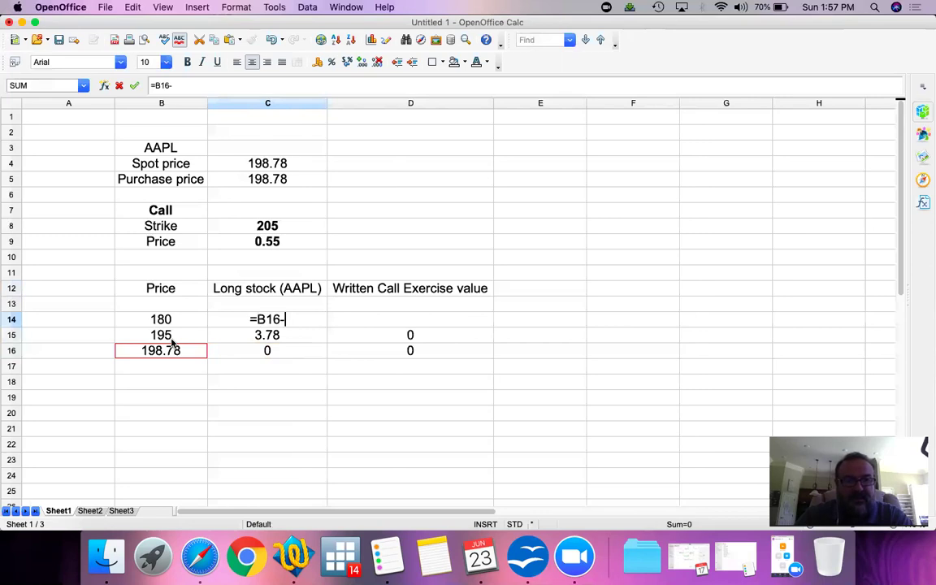
pyautogui.press('Left')
pyautogui.press('Return')
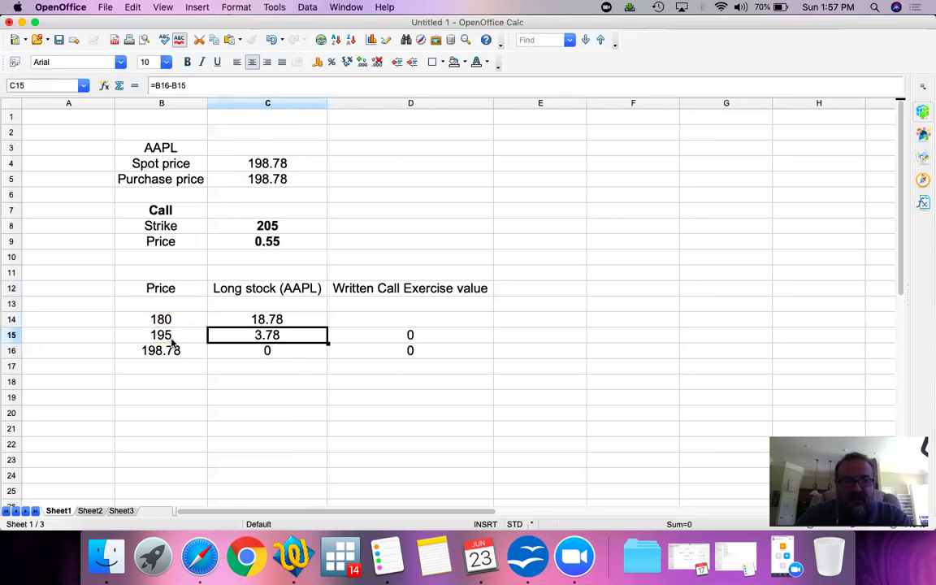
pyautogui.press('Up')
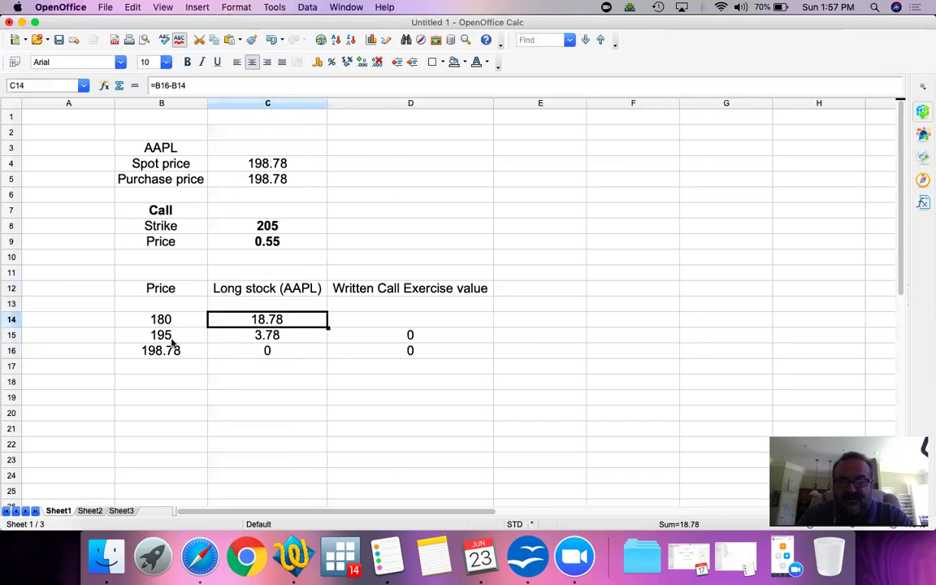
# Enter 0 as the written call exercise value in D14 for the 180 price
pyautogui.press('Right')
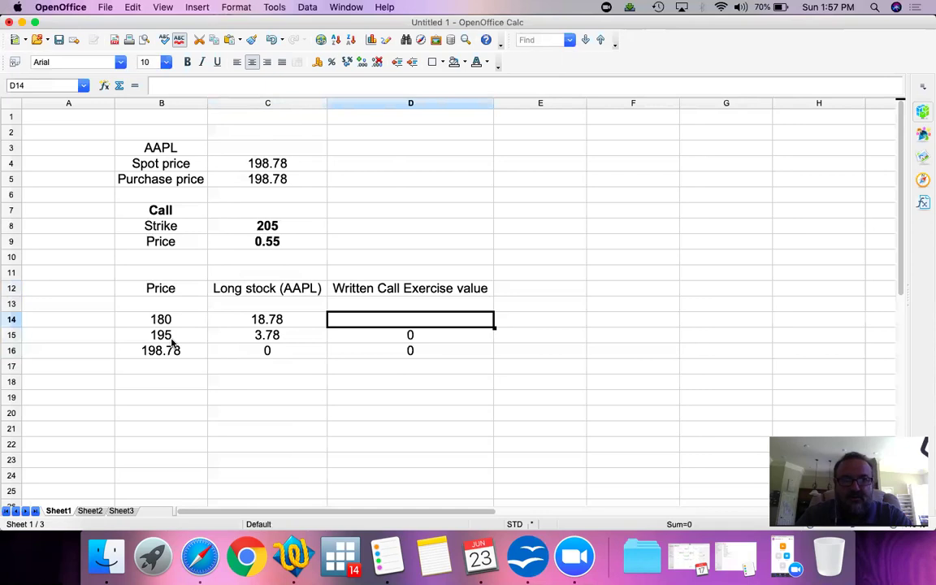
pyautogui.press('Left')
pyautogui.press('Left')
pyautogui.press('Right')
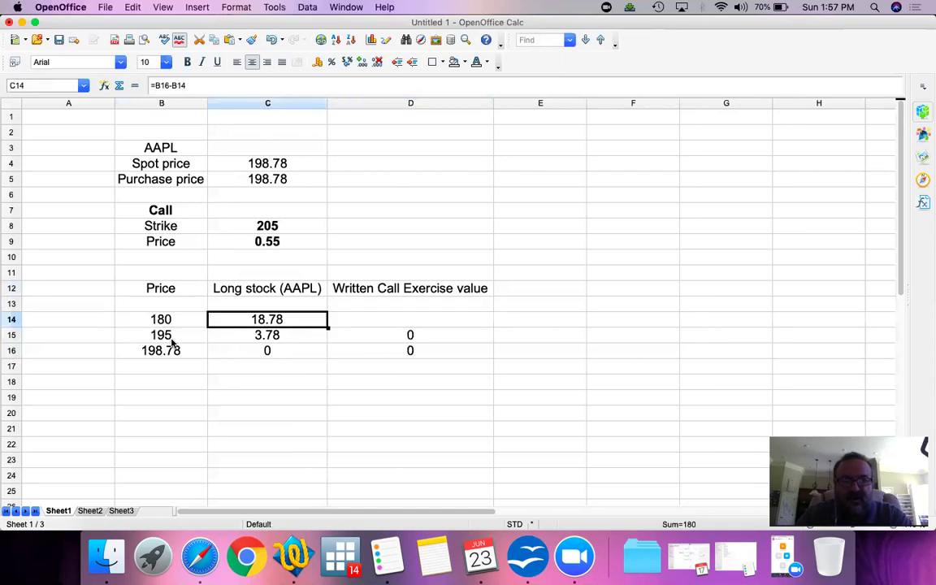
pyautogui.press('Right')
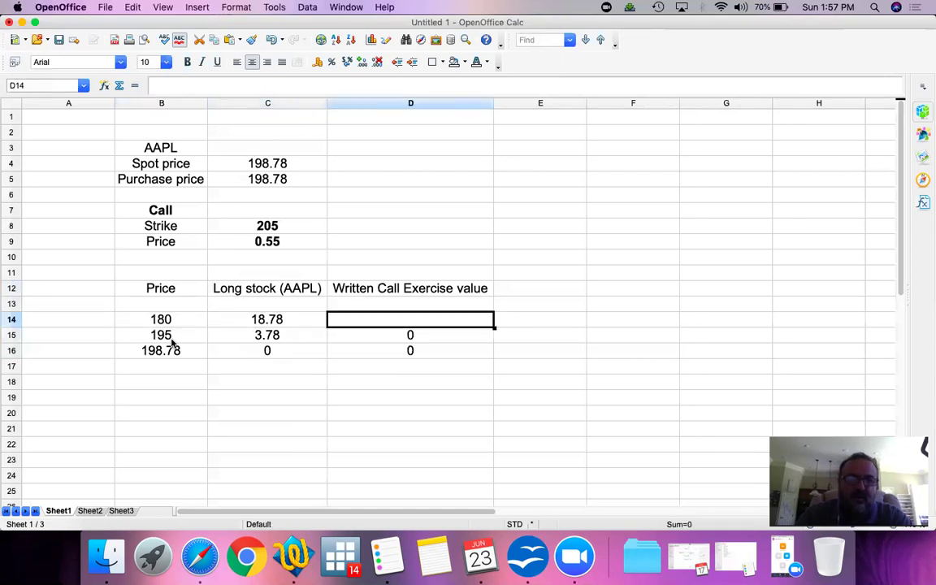
pyautogui.write('0')
pyautogui.press('Return')
# Enter the stock price 200 in B17, below the 198.78 price
pyautogui.press('Return')
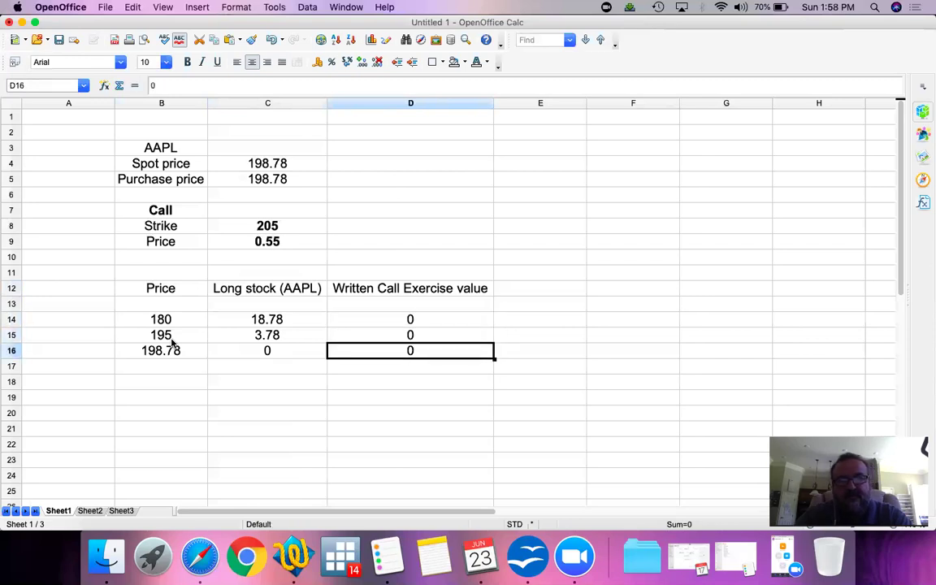
pyautogui.press('Return')
pyautogui.press('Left')
pyautogui.press('Left')
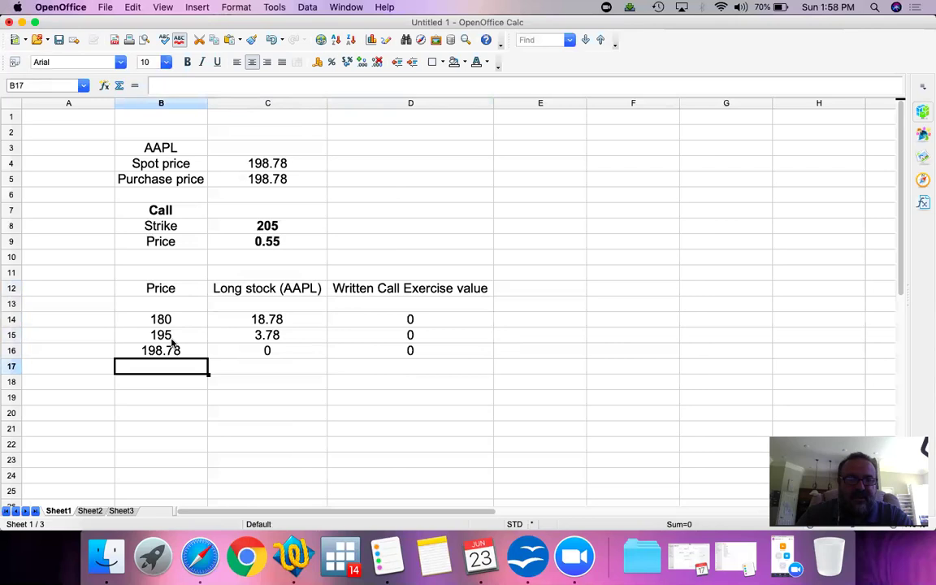
pyautogui.write('200')
pyautogui.press('Return')
# Enter the long stock formula =B17-B16 in C17 for the 200 price
pyautogui.press('Up')
pyautogui.press('Right')
pyautogui.write('=')
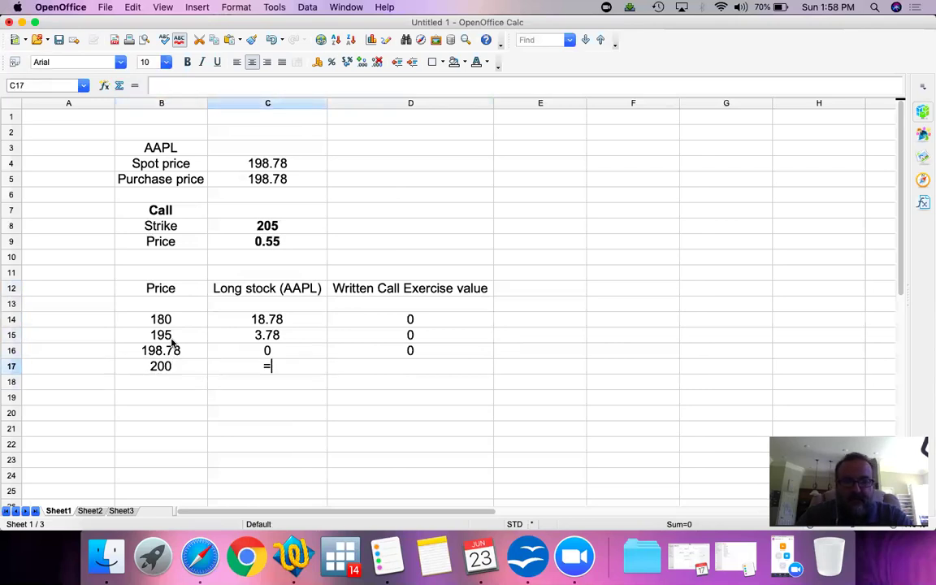
pyautogui.press('Left')
pyautogui.write('-')
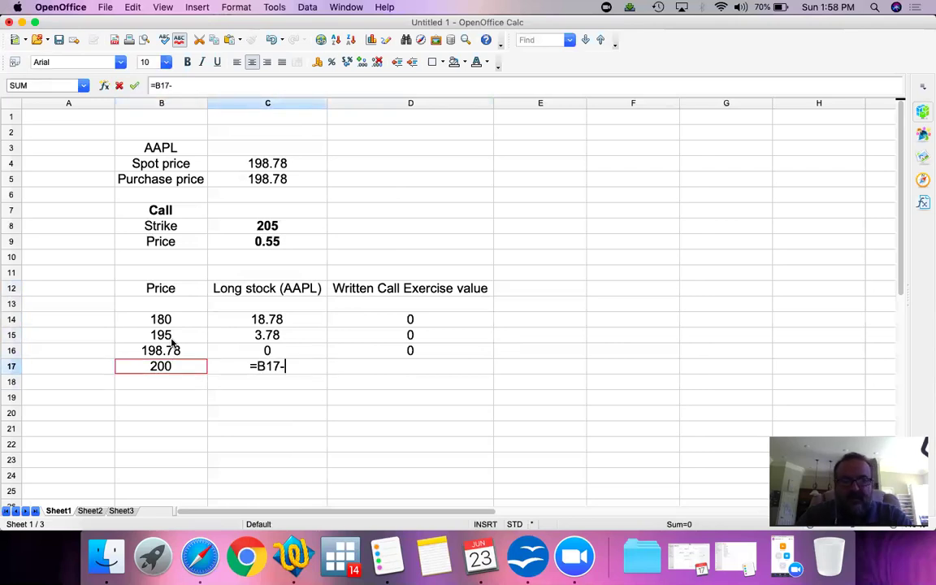
pyautogui.press('Left')
pyautogui.press('Up')
pyautogui.press('Return')
pyautogui.press('Up')
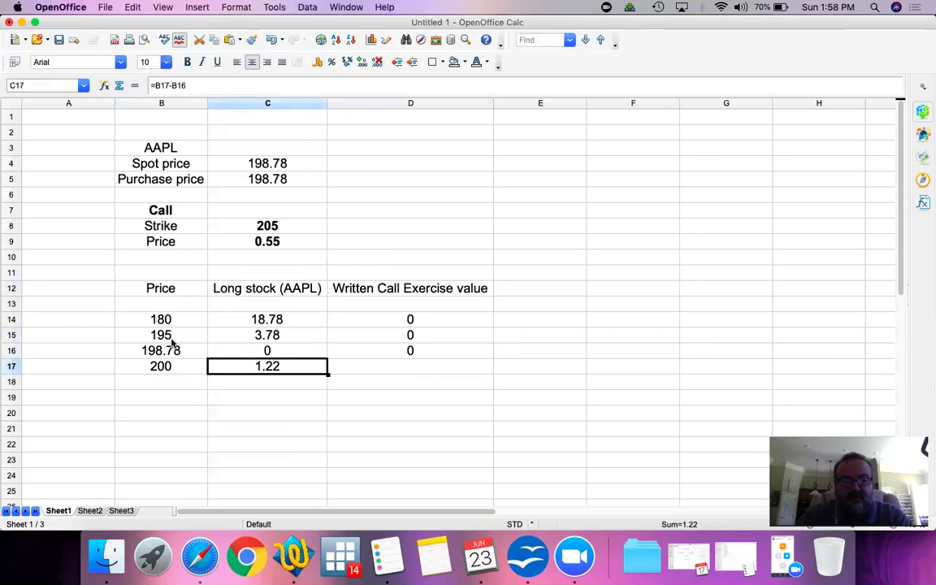
# Enter 0 as the written call exercise value in D17 for the 200 price
pyautogui.press('Right')
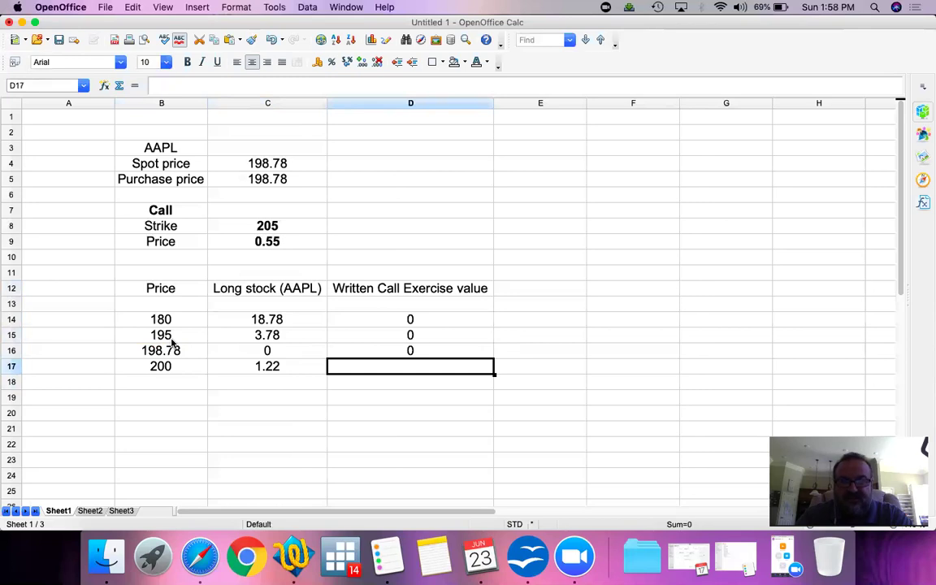
pyautogui.press('Left')
pyautogui.press('Left')
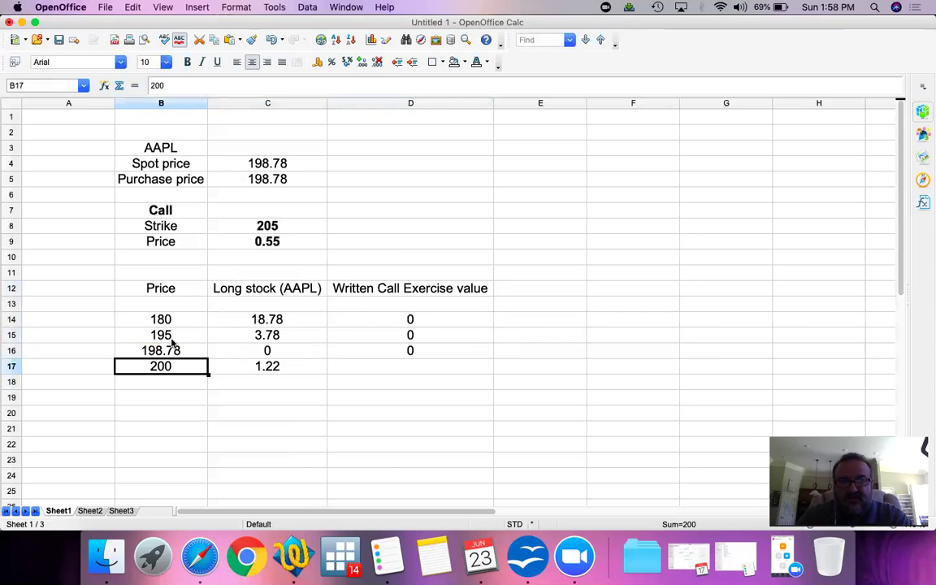
pyautogui.press('Right')
pyautogui.press('Right')
pyautogui.write('0')
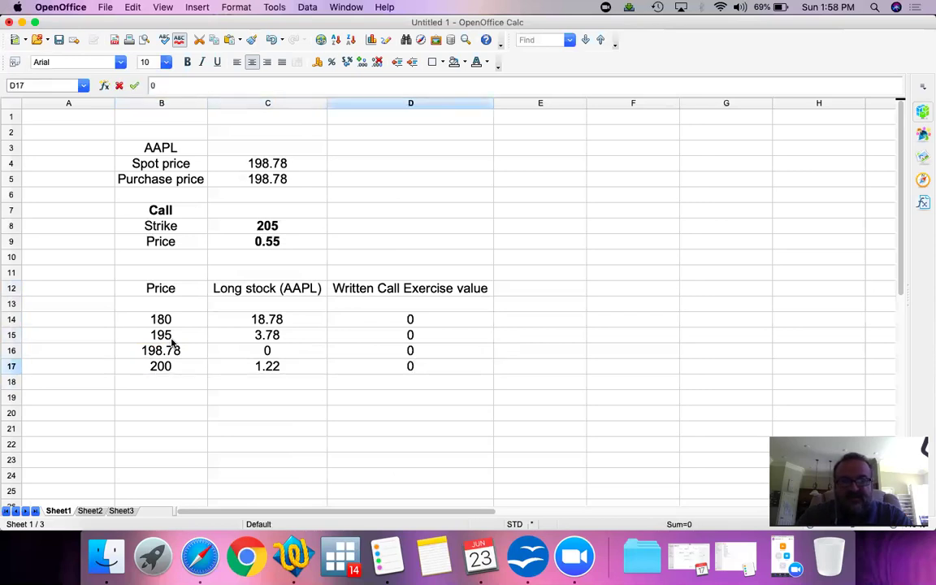
pyautogui.press('Return')
# Enter the stock price 205 in B18, below the 200 price
pyautogui.press('Left')
pyautogui.press('Left')
pyautogui.write('20')
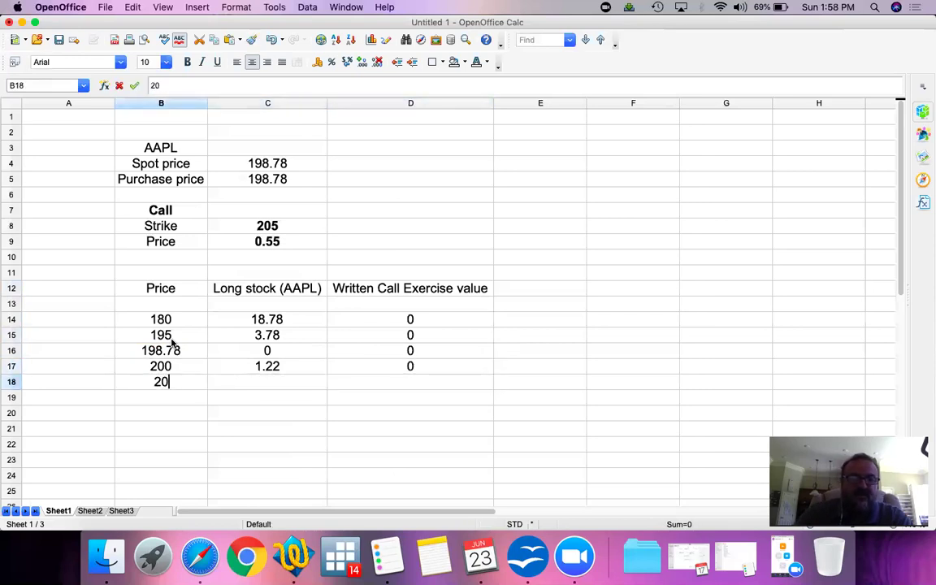
pyautogui.write('5')
pyautogui.press('Return')
# Enter the long stock formula =B18-B16 in C18 for the 205 price
pyautogui.press('Up')
pyautogui.press('Right')
pyautogui.write('=')
pyautogui.press('Left')
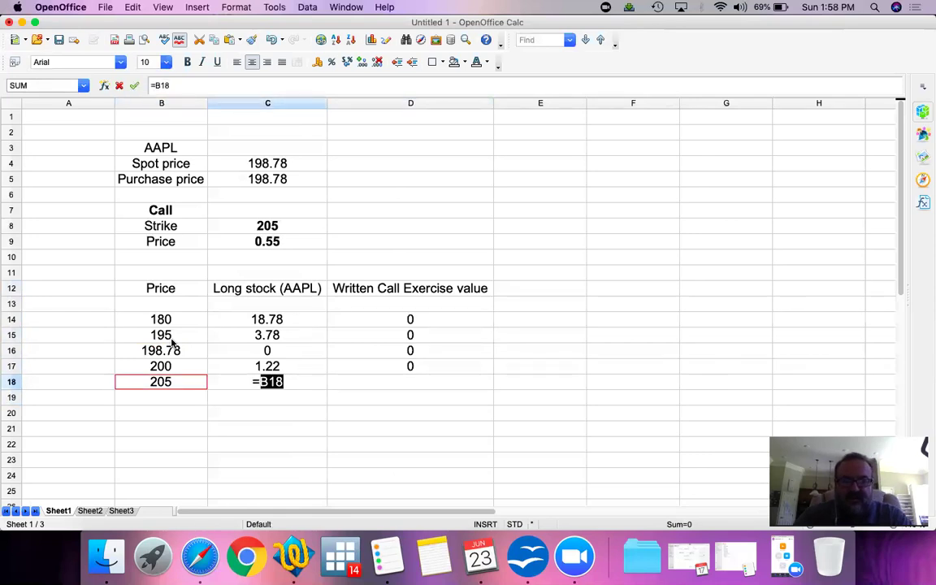
pyautogui.write('-')
pyautogui.press('Up')
pyautogui.press('Up')
pyautogui.press('Return')
pyautogui.press('Up')
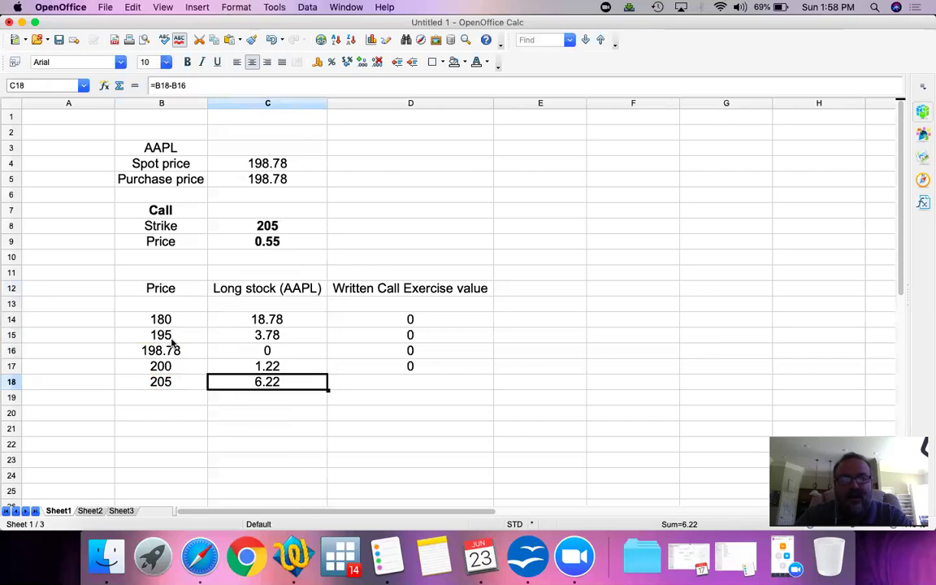
# Enter 0 as the written call exercise value in D18 for the 205 price
pyautogui.press('Right')
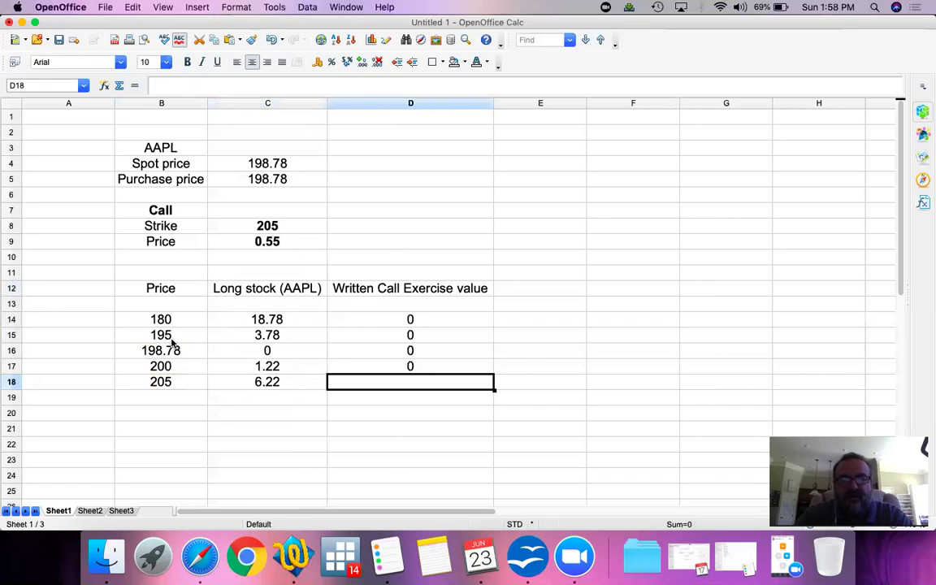
pyautogui.write('0')
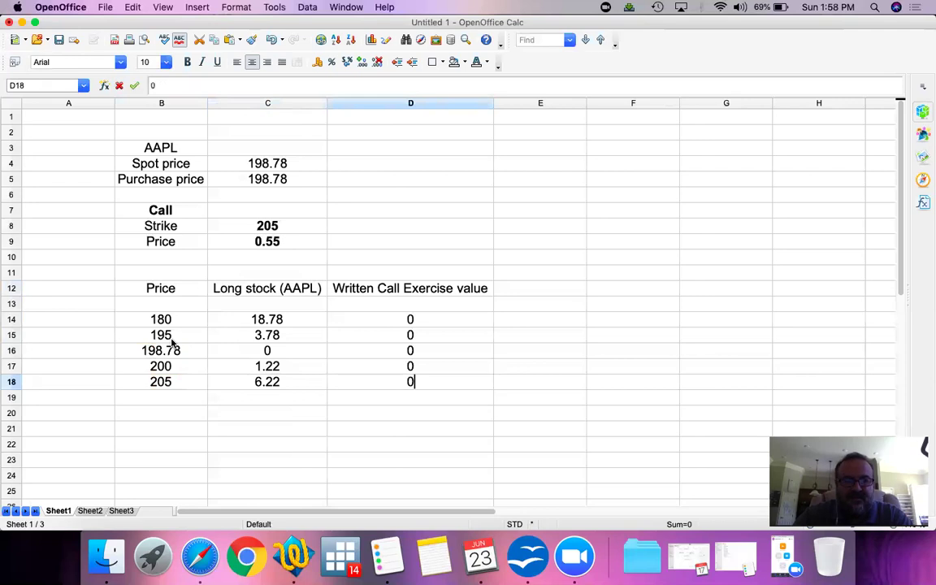
pyautogui.press('Return')
# Enter the stock price 210 in B19, below the 205 price
pyautogui.press('Left')
pyautogui.press('Left')
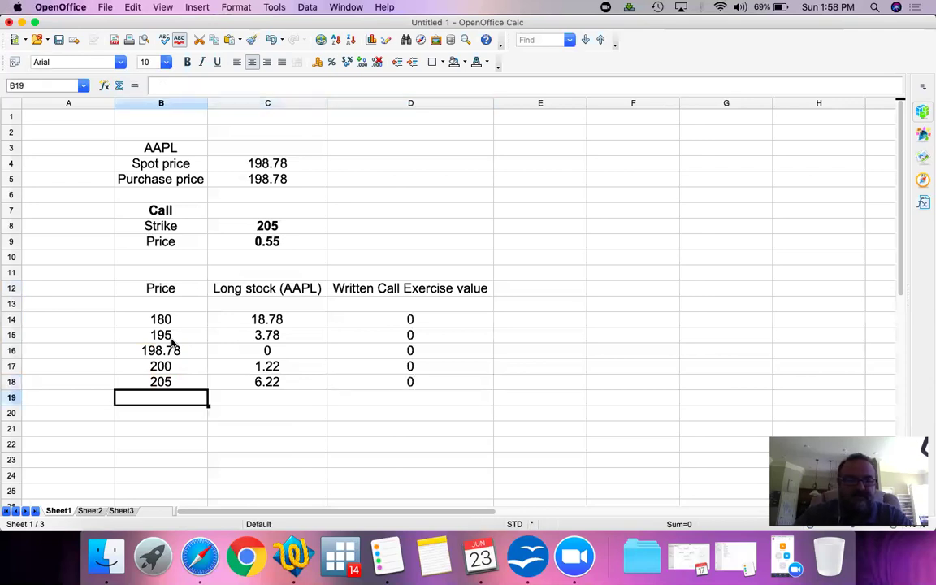
pyautogui.write('2')
pyautogui.press('BackSpace')
pyautogui.write('210')
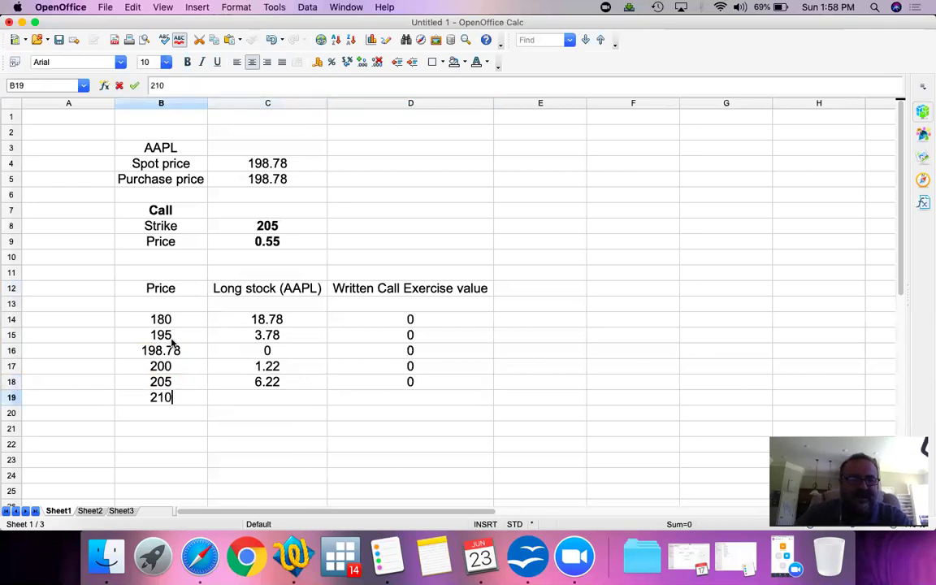
pyautogui.press('Return')
# Enter the long stock formula =B19-B16 in C19 for the 210 price
pyautogui.press('Up')
pyautogui.press('Right')
pyautogui.write('=')
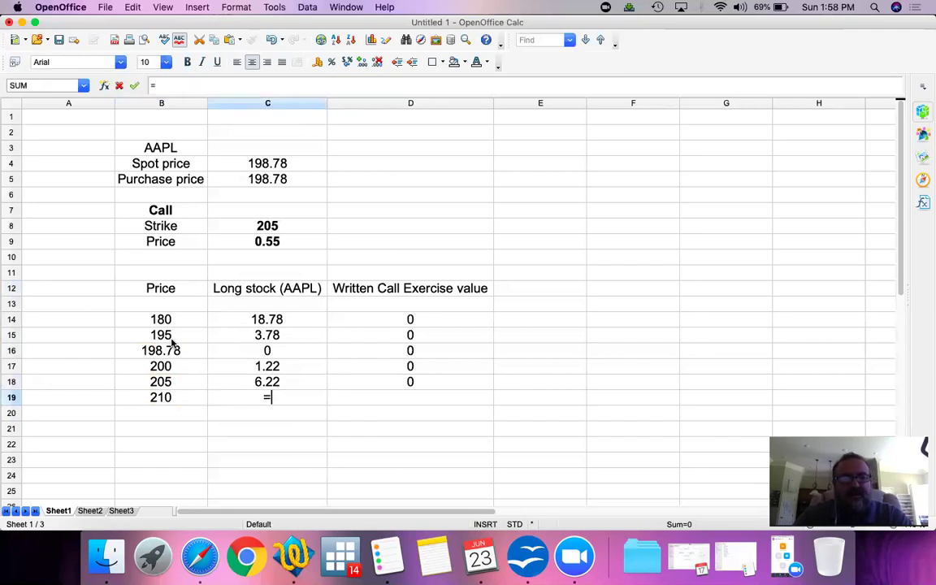
pyautogui.press('Left')
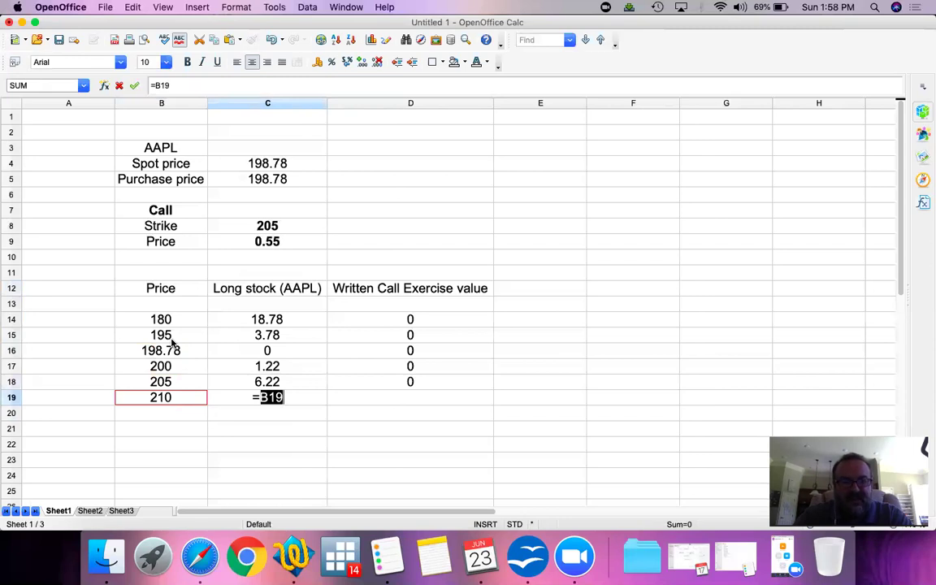
pyautogui.write('-')
pyautogui.press('Left')
pyautogui.press('Up')
pyautogui.press('Up')
pyautogui.press('Up')
pyautogui.press('Return')
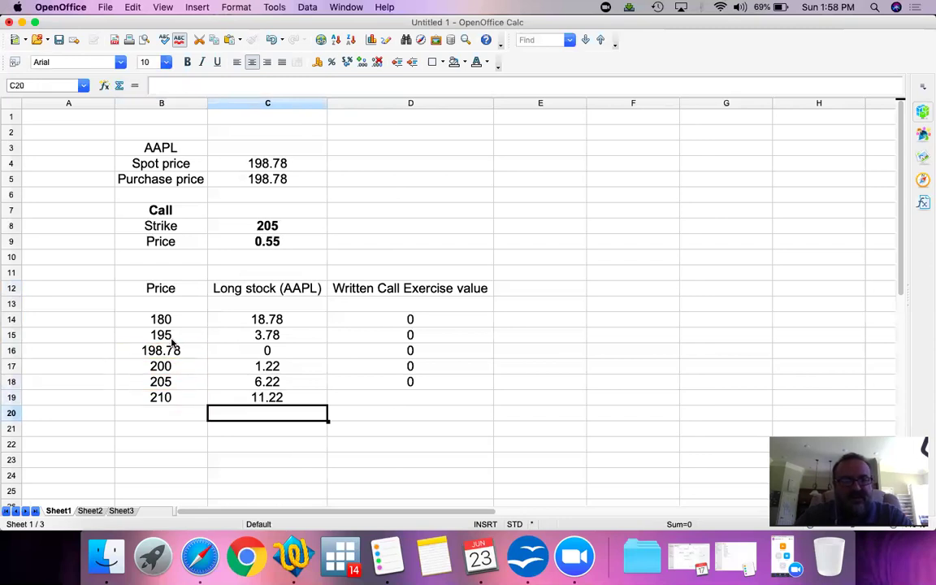
pyautogui.press('Up')
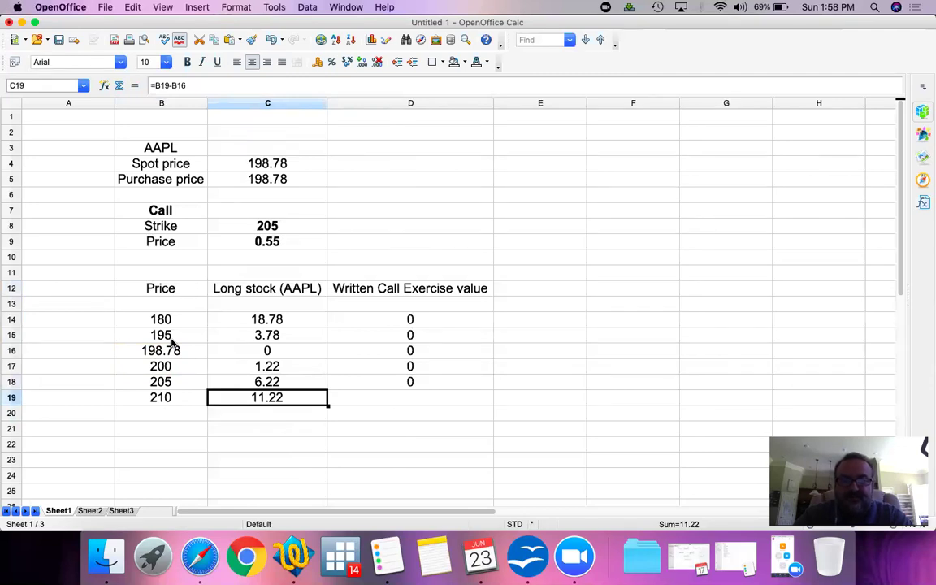
# Enter the written call exercise value formula =B19-C8 in D19, subtracting the strike from the 210 price
pyautogui.press('Right')
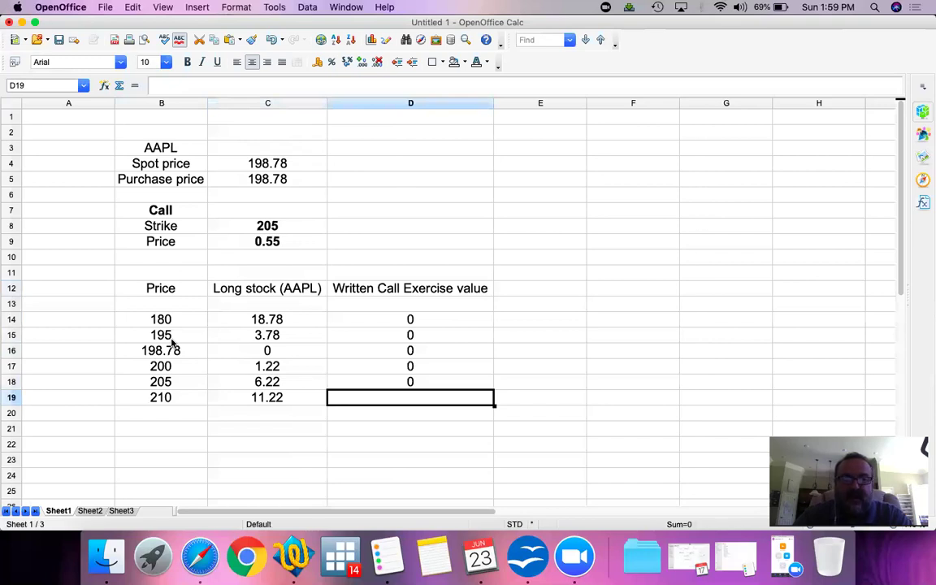
pyautogui.press('Left')
pyautogui.press('Left')
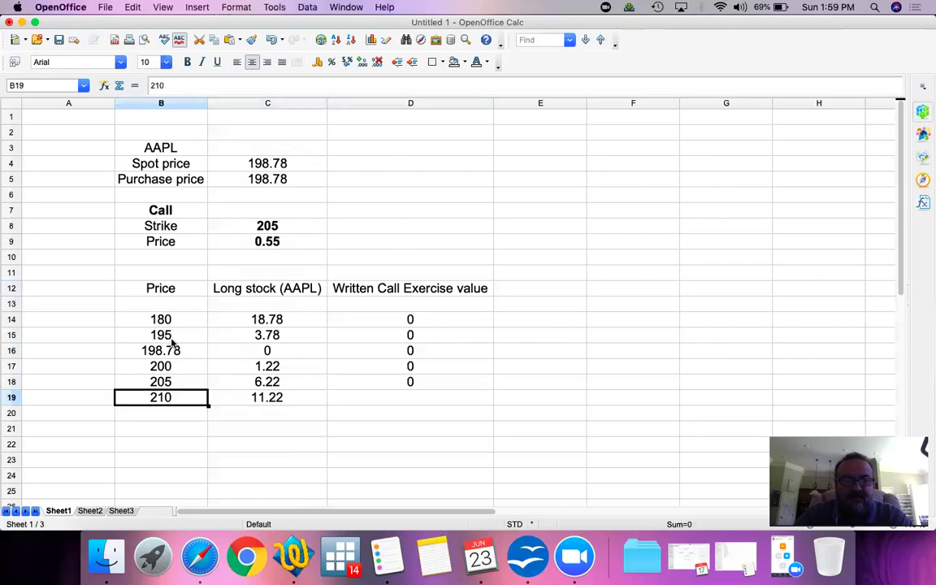
pyautogui.press('Right')
pyautogui.press('Right')
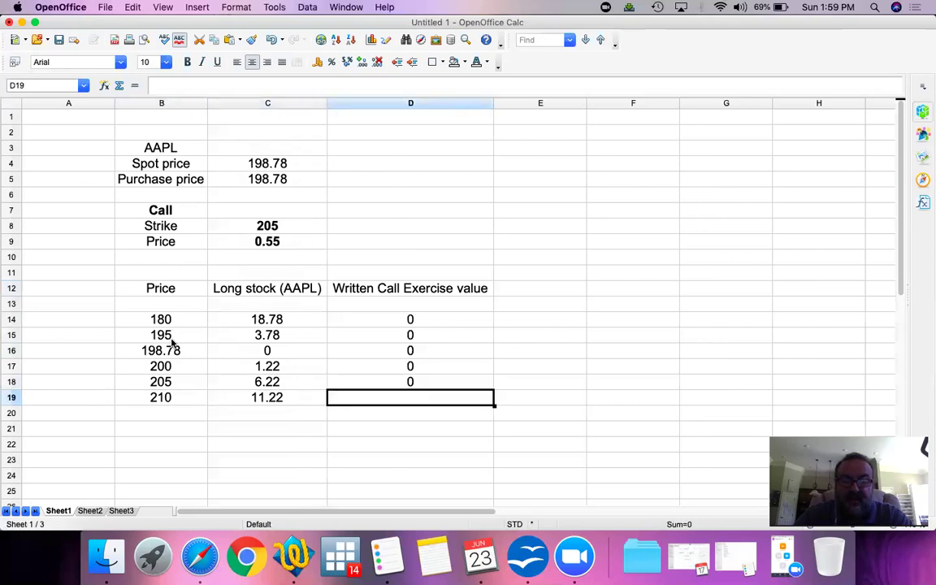
pyautogui.write('=')
pyautogui.press('Left')
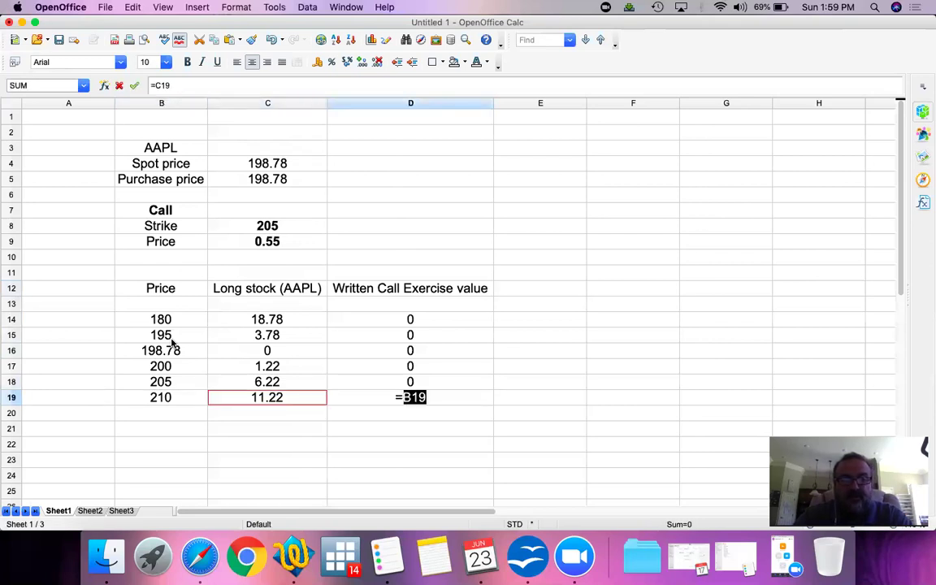
pyautogui.press('Left')
pyautogui.write('-')
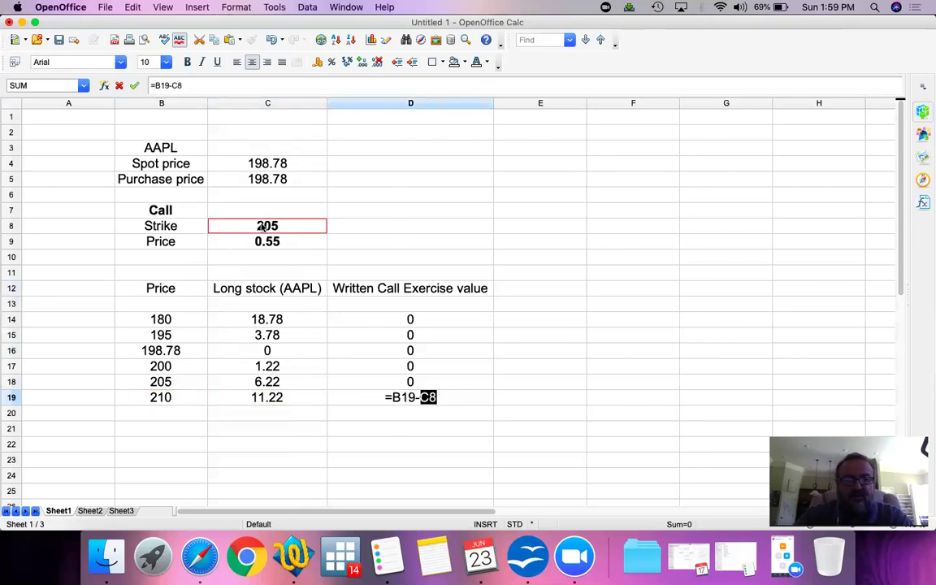
pyautogui.press('Return')
pyautogui.press('Up')
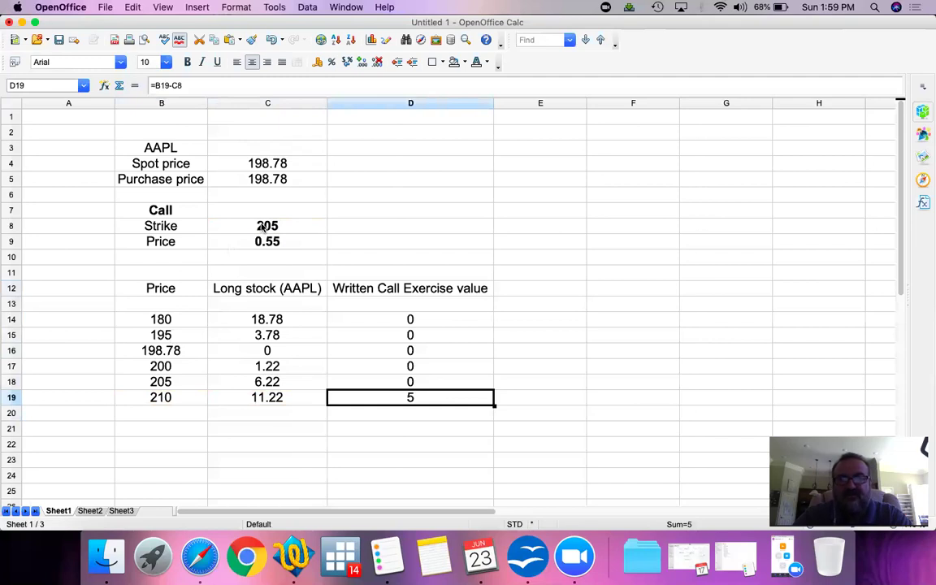
# Enter the stock price 220 in B20, below the 210 price
pyautogui.press('Down')
pyautogui.press('Left')
pyautogui.press('Left')
pyautogui.write('220')
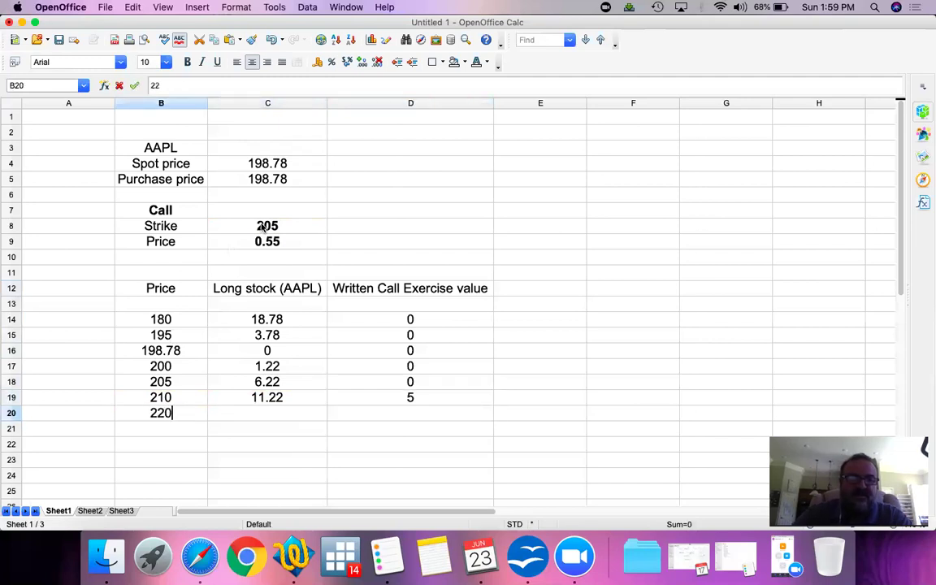
pyautogui.press('Return')
# Enter the long stock formula =B20-B16 in C20 for the 220 price
pyautogui.press('Up')
pyautogui.press('Right')
pyautogui.write('=')
pyautogui.press('Left')
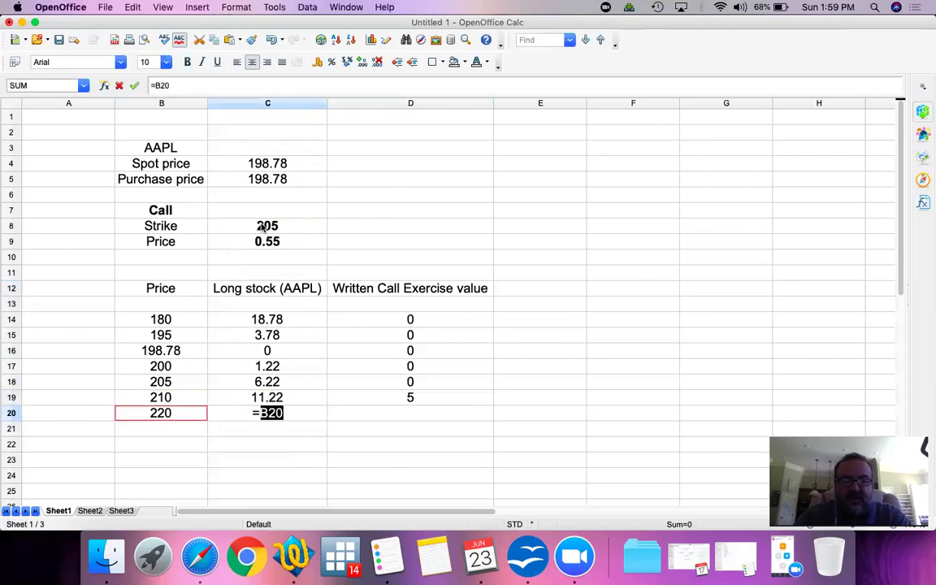
pyautogui.write('-')
pyautogui.press('Left')
pyautogui.press('Up')
pyautogui.press('Up')
pyautogui.press('Up')
pyautogui.press('Up')
pyautogui.press('Return')
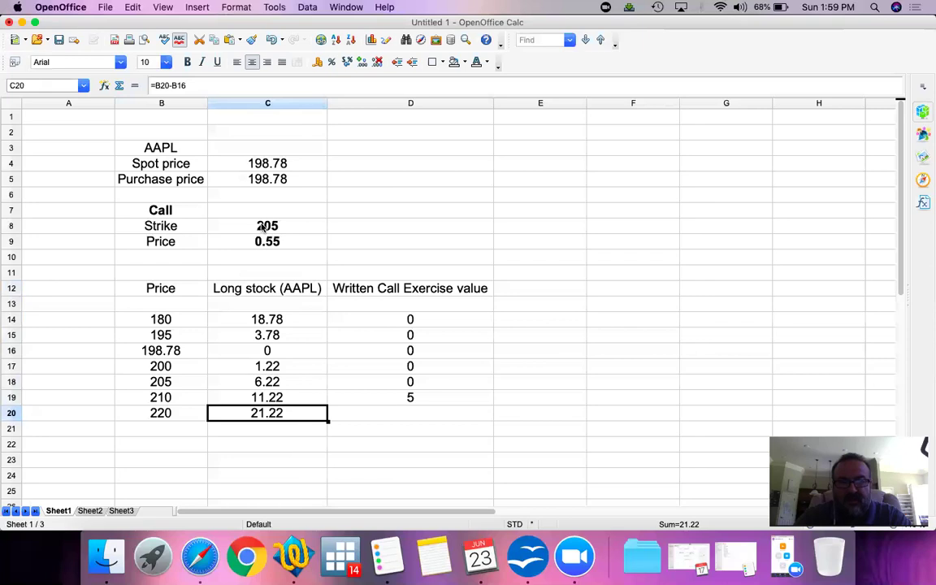
# Enter the written call exercise value formula =B20-C8 in D20, subtracting the strike from the 220 price
pyautogui.press('Left')
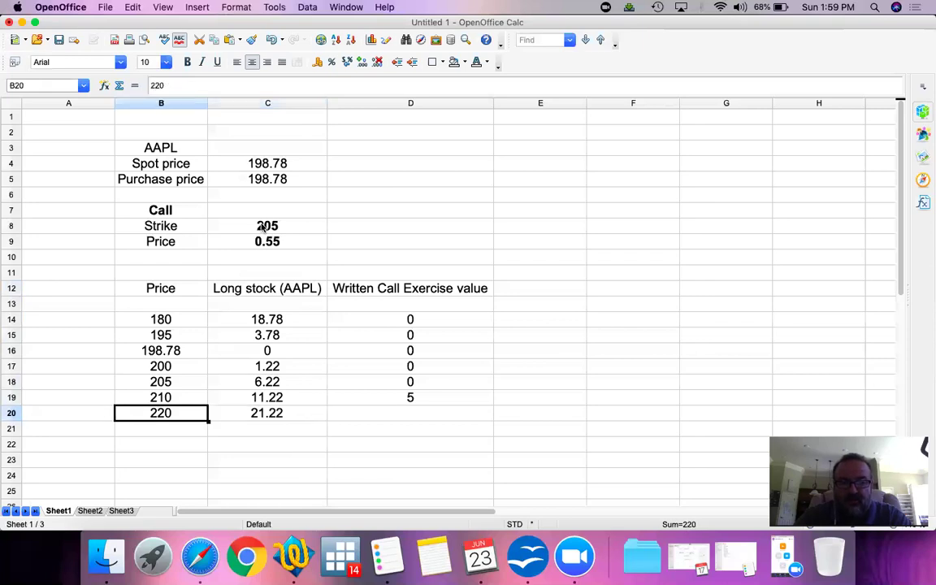
pyautogui.press('Right')
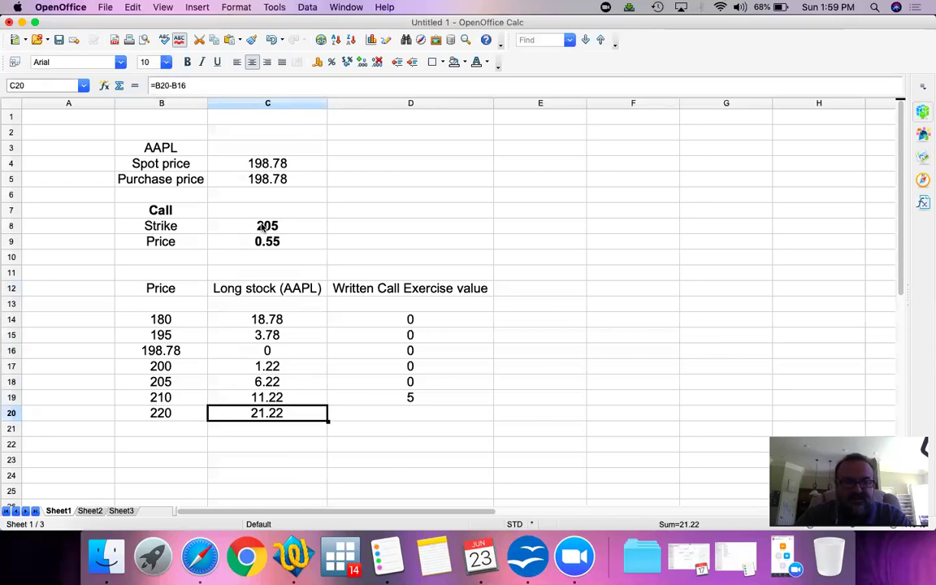
pyautogui.press('Right')
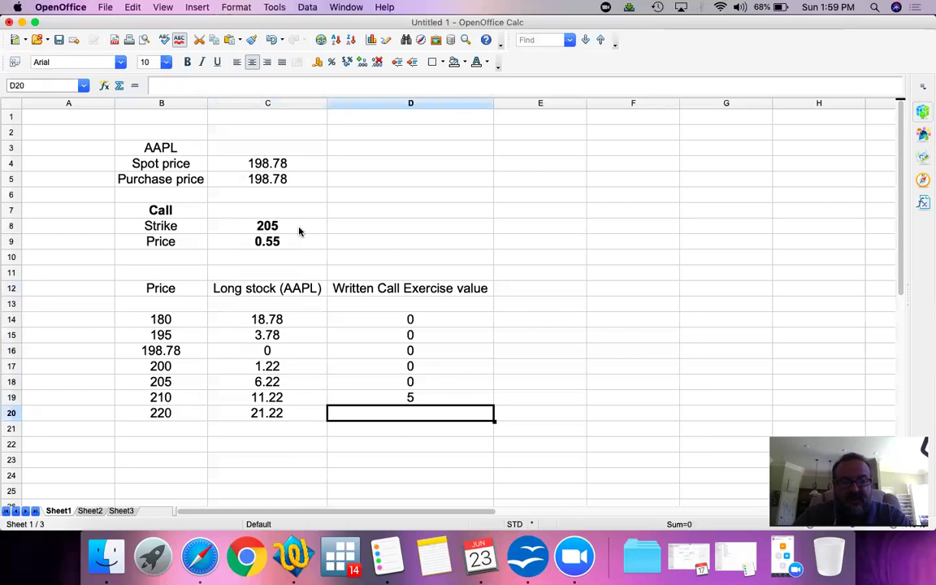
pyautogui.write('=')
pyautogui.press('Left')
pyautogui.press('Left')
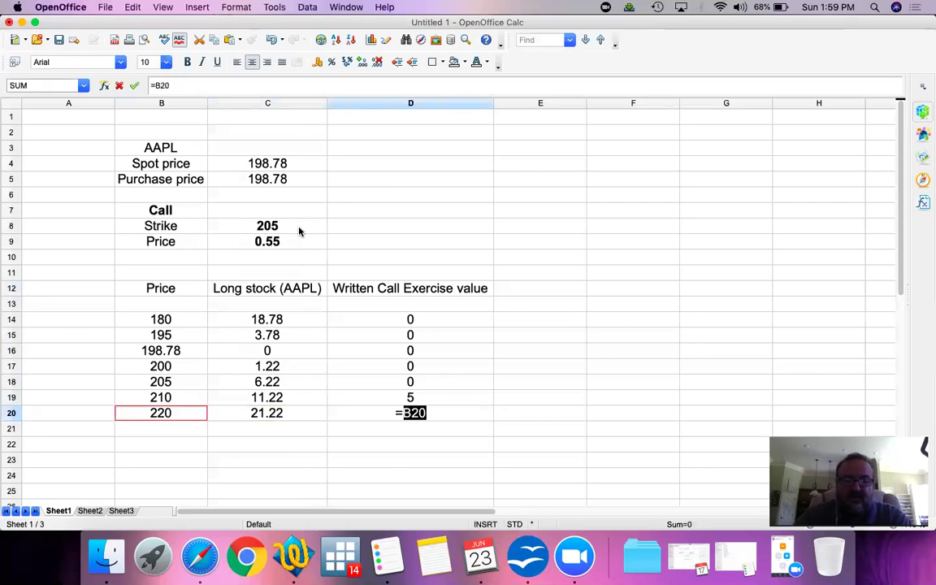
pyautogui.write('-')
pyautogui.click(268, 225)
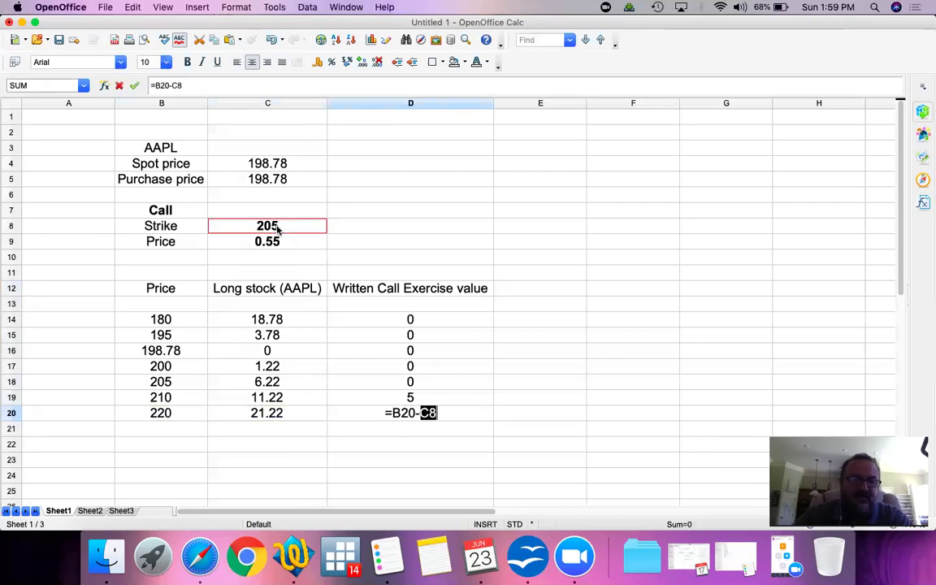
pyautogui.press('Return')
# Enter the heading "Call after purchase price" in E12 and fit column E's width to it
pyautogui.press('Right')
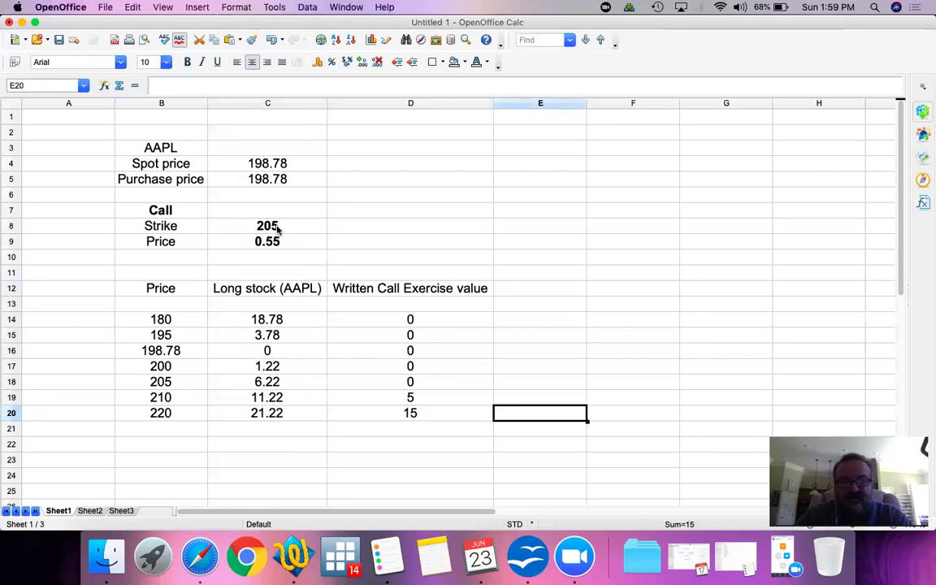
pyautogui.press('Up')
pyautogui.press('Up')
pyautogui.press('Up')
pyautogui.press('Up')
pyautogui.press('Up')
pyautogui.press('Up')
pyautogui.press('Up')
pyautogui.press('Up')
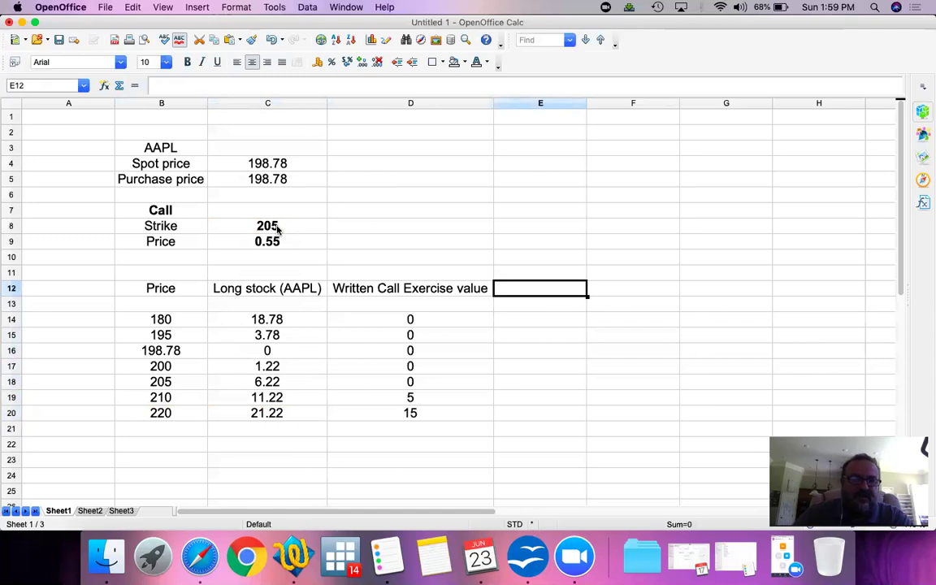
pyautogui.write('Call after ')
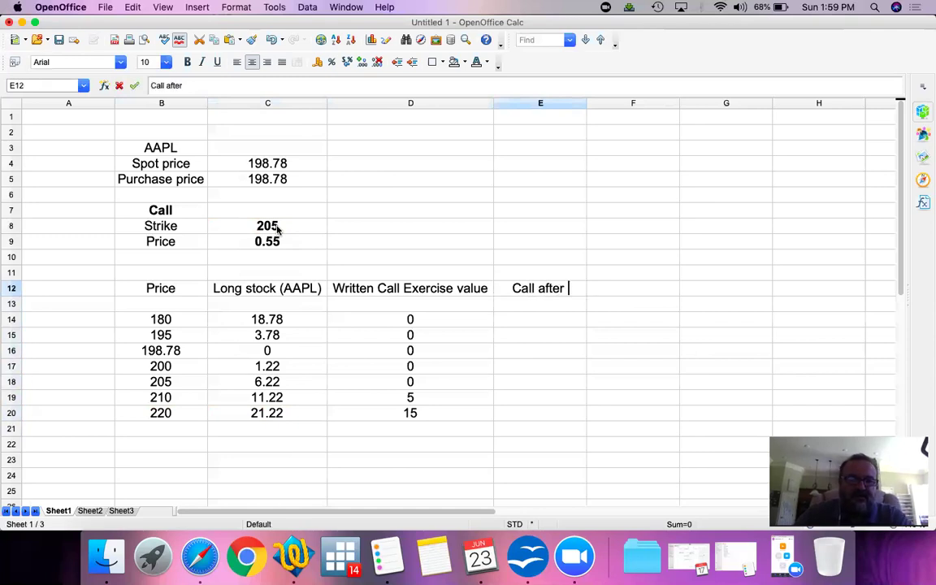
pyautogui.write('purchse')
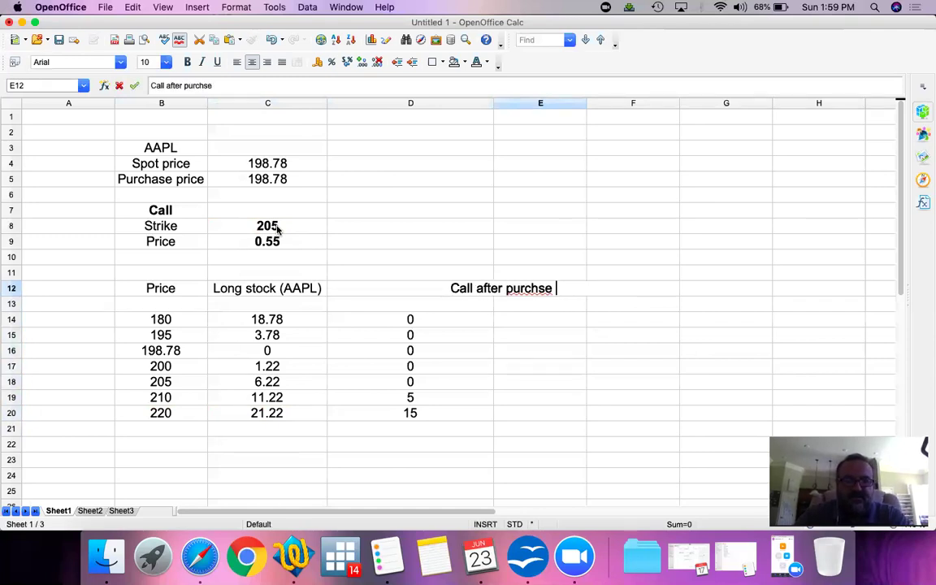
pyautogui.press('BackSpace')
pyautogui.press('BackSpace')
pyautogui.press('BackSpace')
pyautogui.press('BackSpace')
pyautogui.write('c')
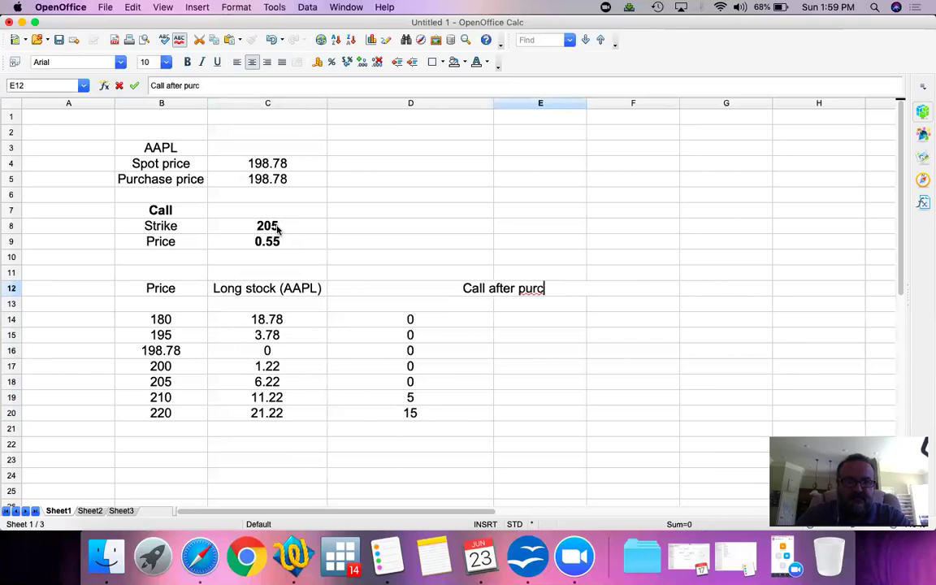
pyautogui.write('hase price')
pyautogui.press('Return')
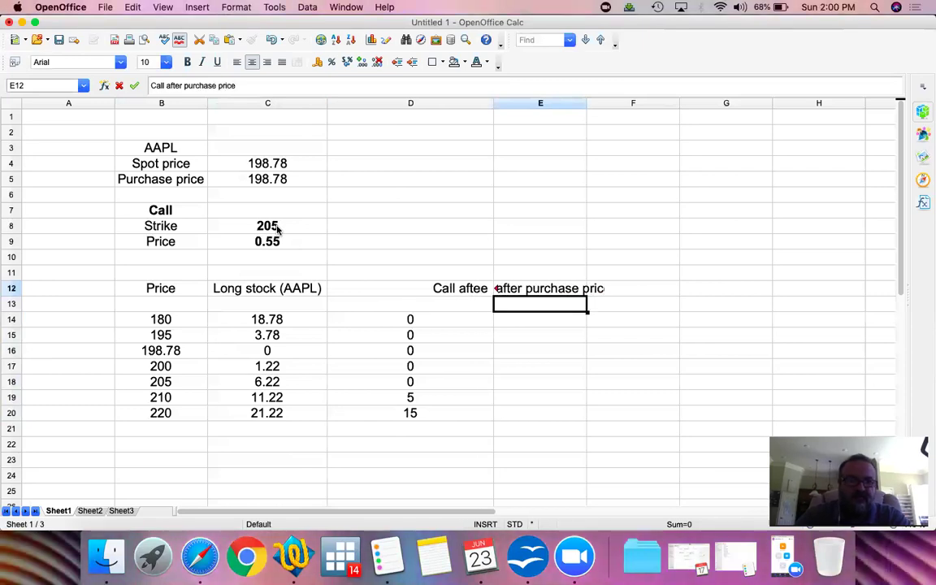
pyautogui.doubleClick(587, 103)
pyautogui.press('Up')
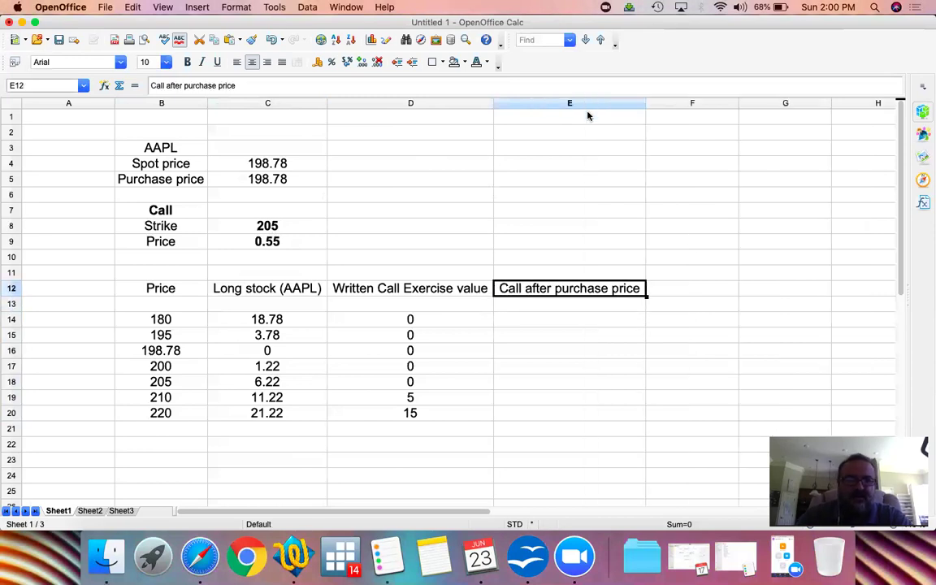
# Enter "Exercise value" in E11 as the first line of the column E heading
pyautogui.click(585, 275)
pyautogui.write('Exercise value')
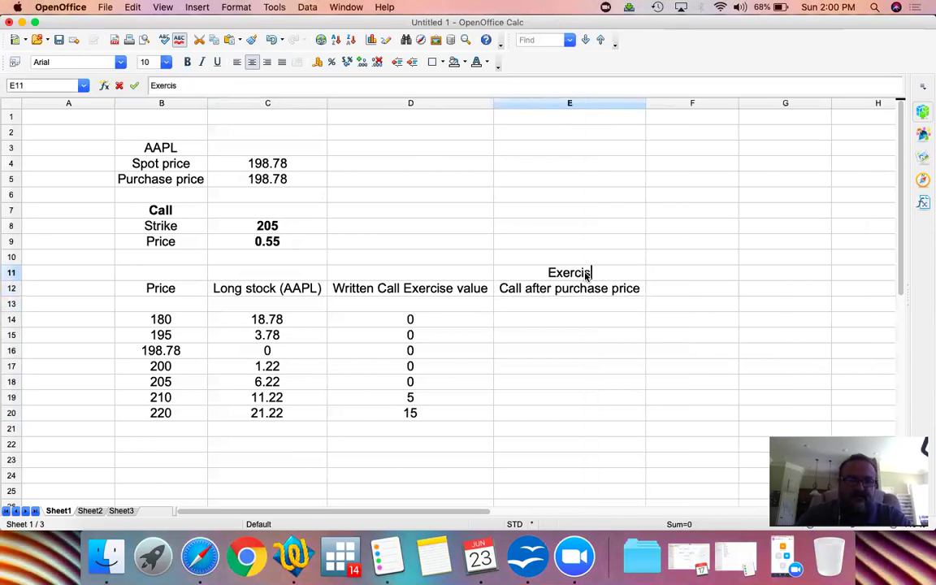
pyautogui.press('Return')
# Enter the formula =D14-0.55 in E14 to subtract the call price from the exercise value for the 180 price
pyautogui.press('Down')
pyautogui.press('Down')
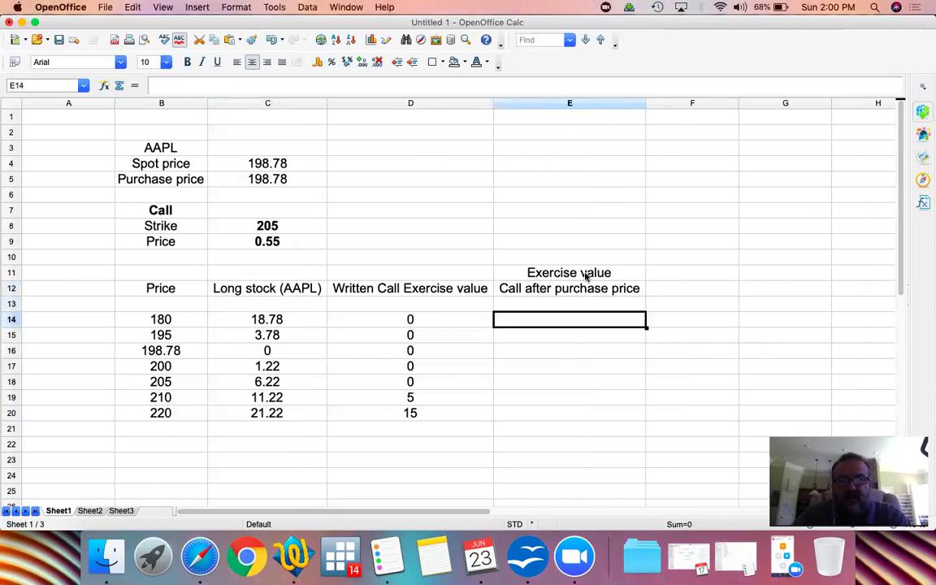
pyautogui.write('=')
pyautogui.press('Left')
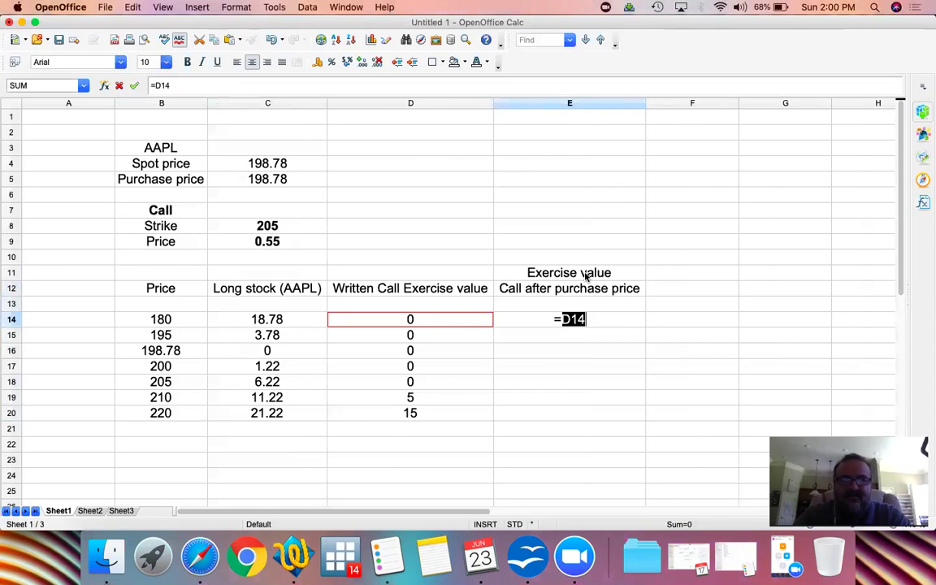
pyautogui.write('-')
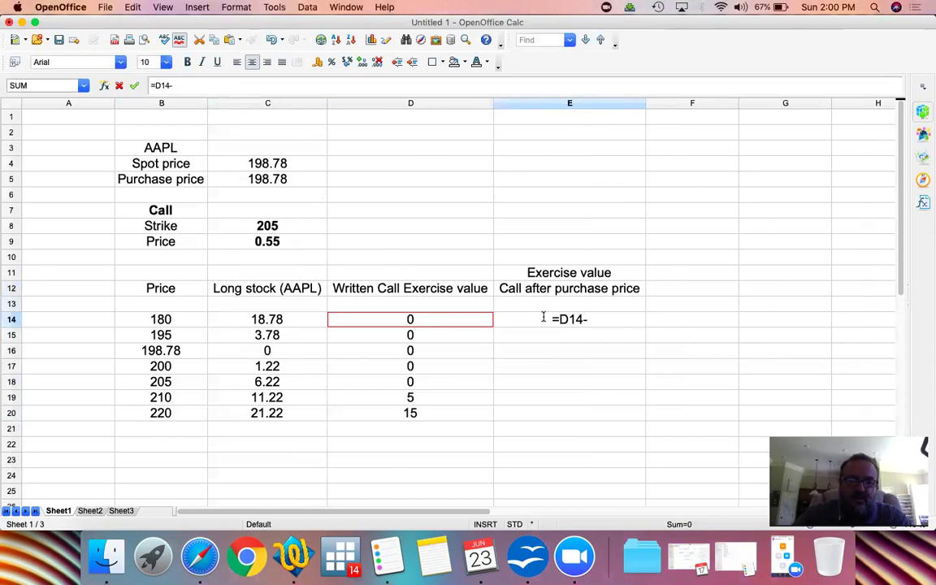
pyautogui.write('0.55')
pyautogui.press('Return')
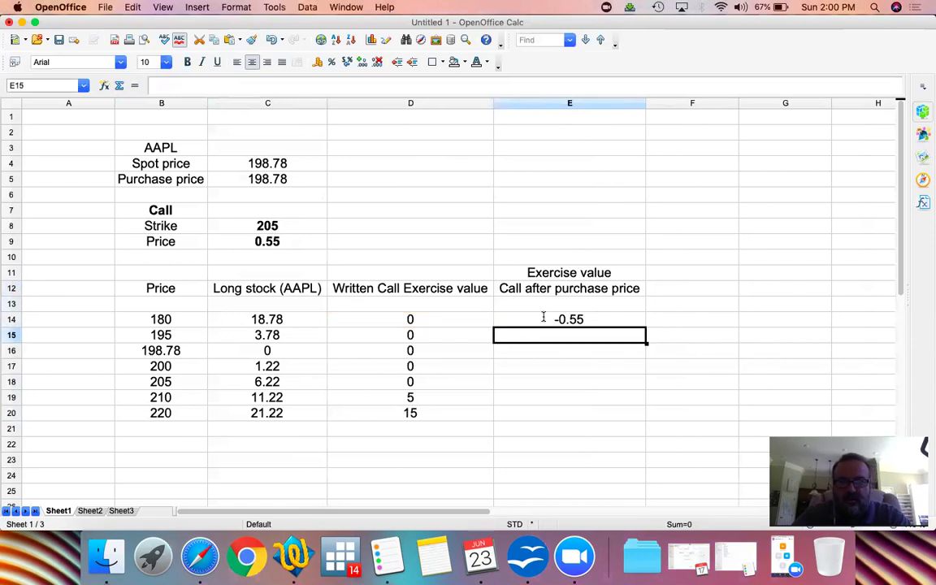
pyautogui.press('Up')
pyautogui.press('Left')
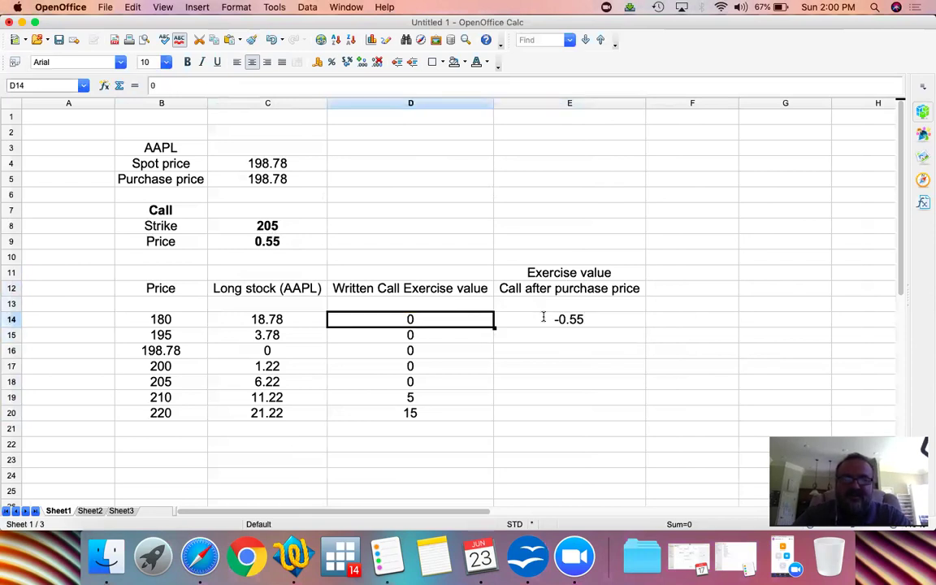
# Enter the formula =D15-0.55 in E15 to subtract the call price from the exercise value for the 195 price
pyautogui.press('Right')
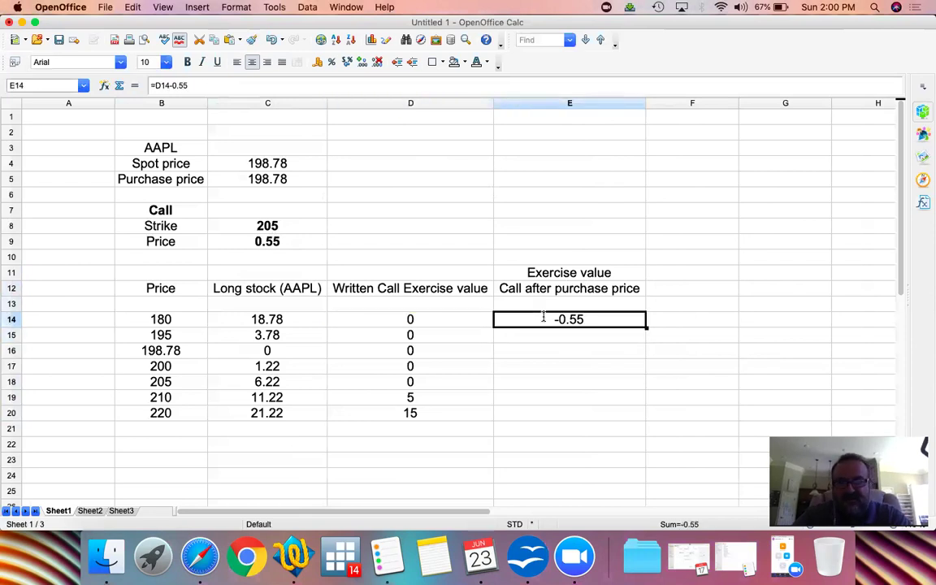
pyautogui.press('Down')
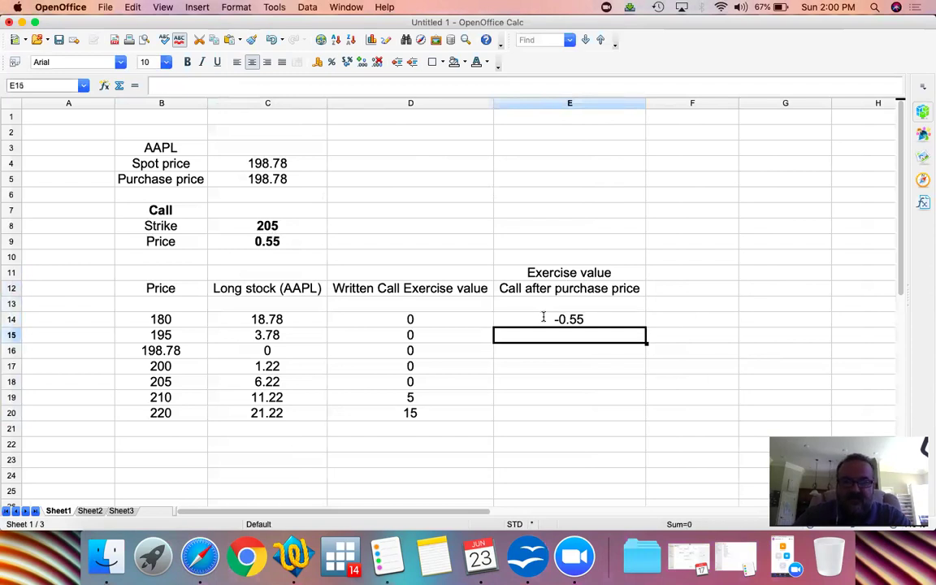
pyautogui.write('=')
pyautogui.press('Left')
pyautogui.write('-')
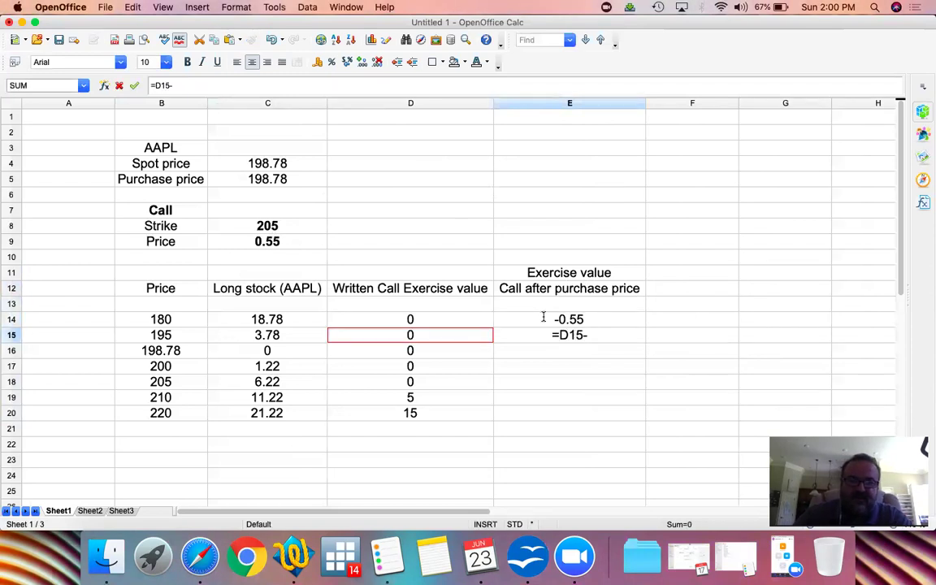
pyautogui.write('0.55')
pyautogui.press('Return')
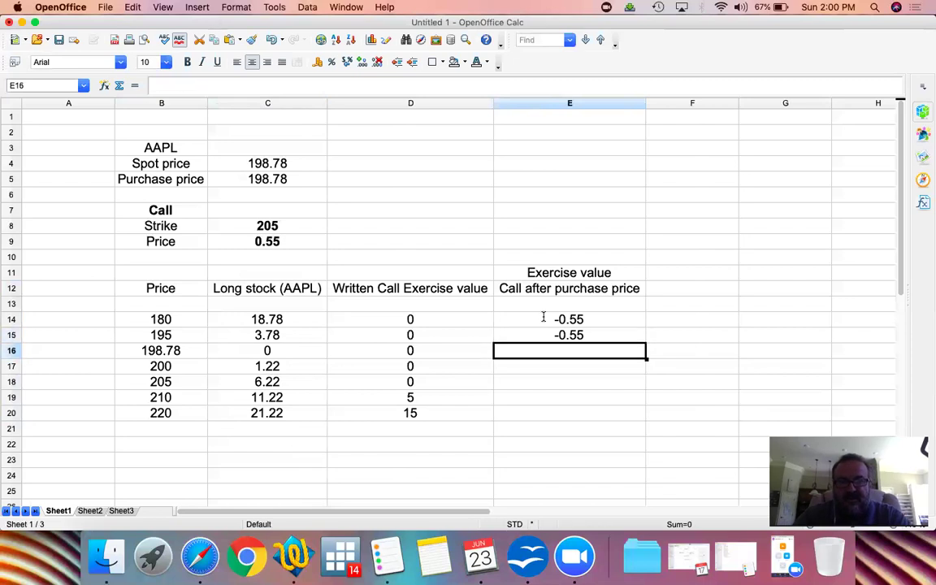
# Fill the E15 formula down through E20 to cover the remaining stock prices
pyautogui.press('Up')
pyautogui.hotkey('shift', 'Down')
pyautogui.hotkey('shift', 'Down')
pyautogui.hotkey('shift', 'Down')
pyautogui.hotkey('shift', 'Down')
pyautogui.hotkey('shift', 'Down')
pyautogui.press('super+d')
# Enter the heading "Writer's outcome" in F12
pyautogui.press('Up')
pyautogui.press('Up')
pyautogui.press('Up')
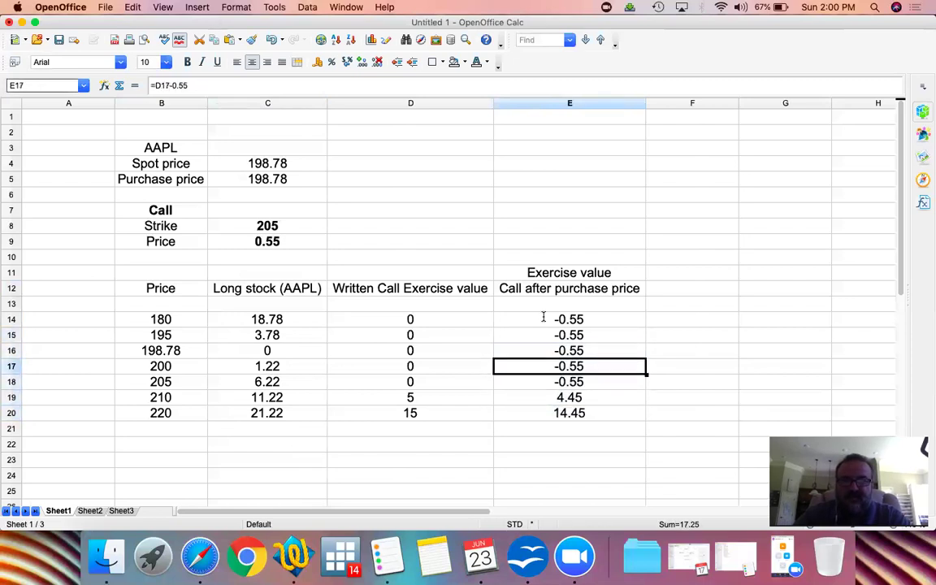
pyautogui.press('Up')
pyautogui.press('Up')
pyautogui.press('Up')
pyautogui.press('Up')
pyautogui.press('Up')
pyautogui.press('Right')
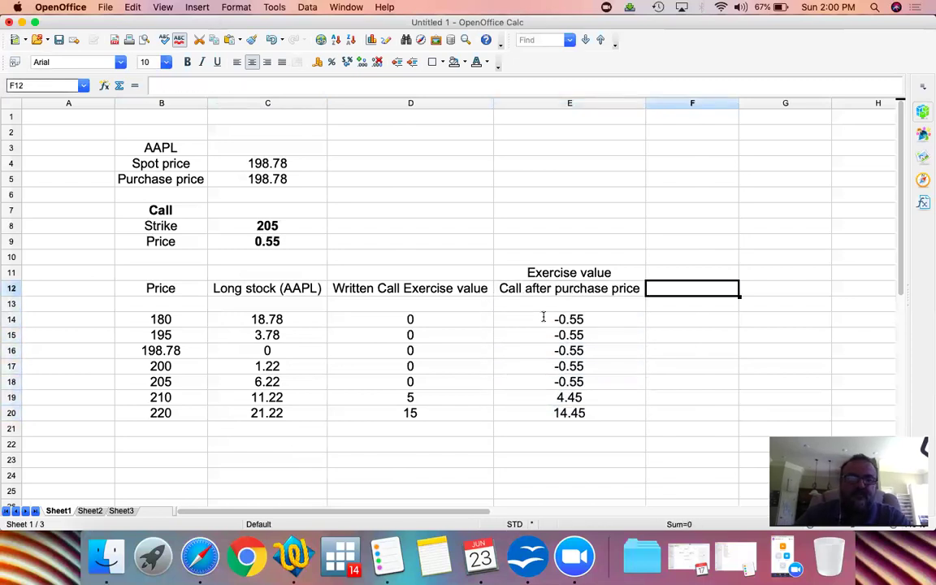
pyautogui.write("Writer's ")
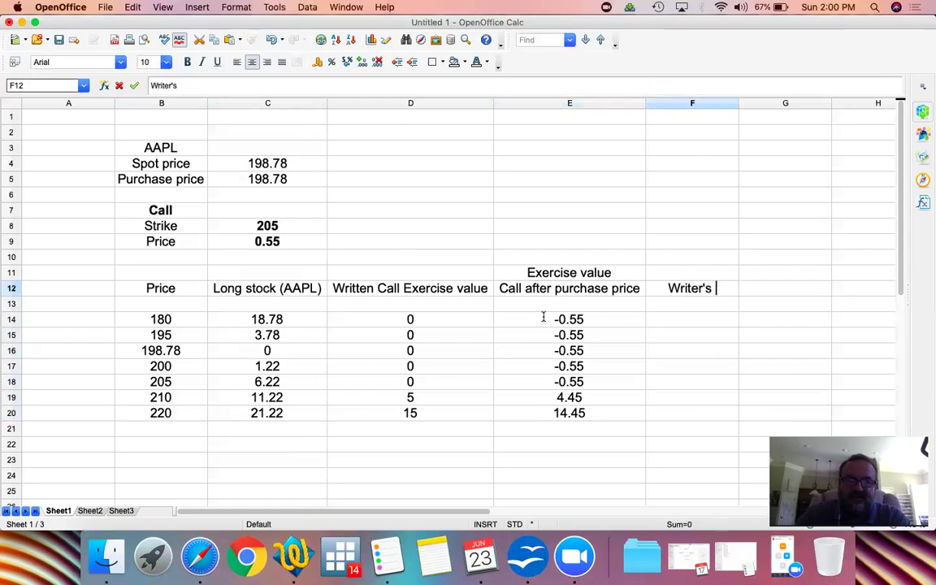
pyautogui.write('outcome')
pyautogui.press('Return')
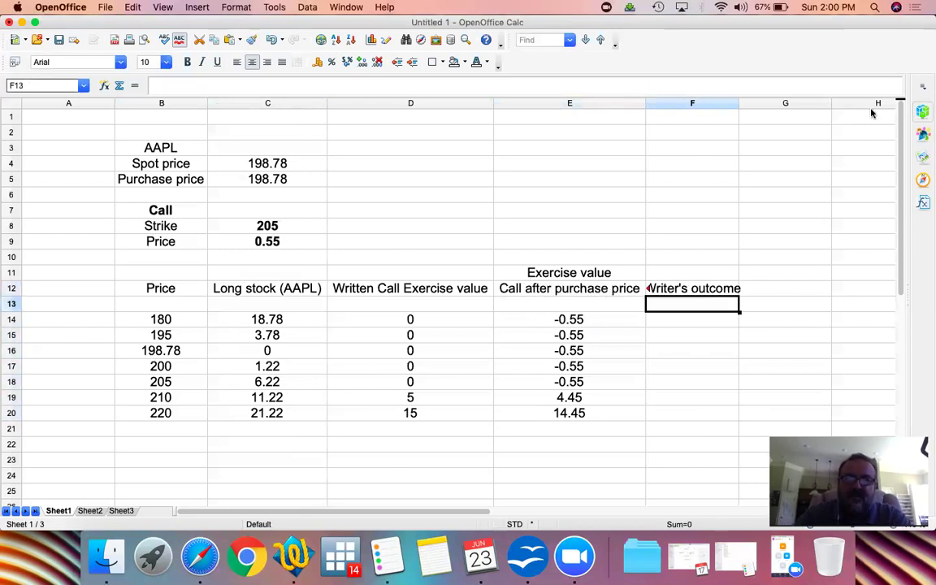
# Fit column F's width to its heading and narrow the empty column A
pyautogui.doubleClick(739, 103)
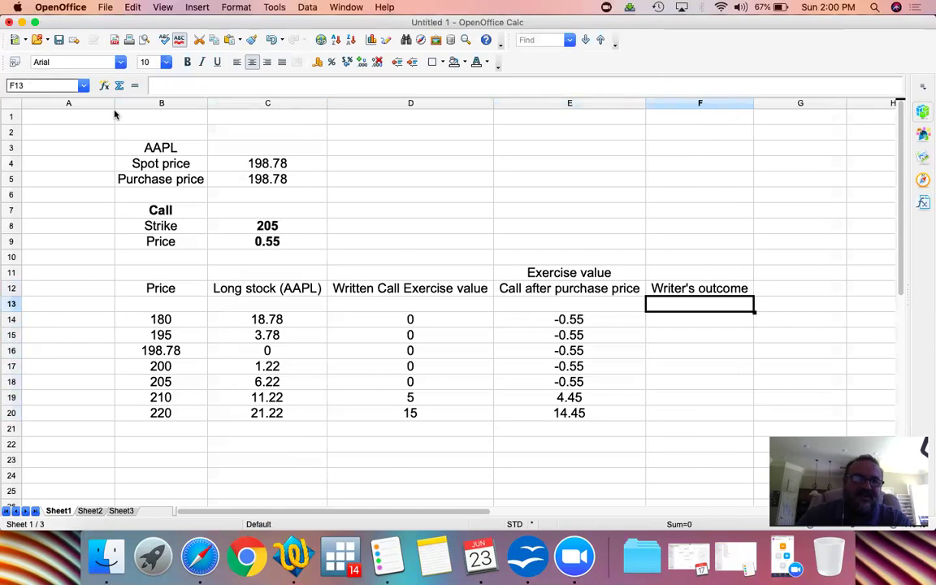
pyautogui.moveTo(114, 104); pyautogui.dragTo(47, 103)
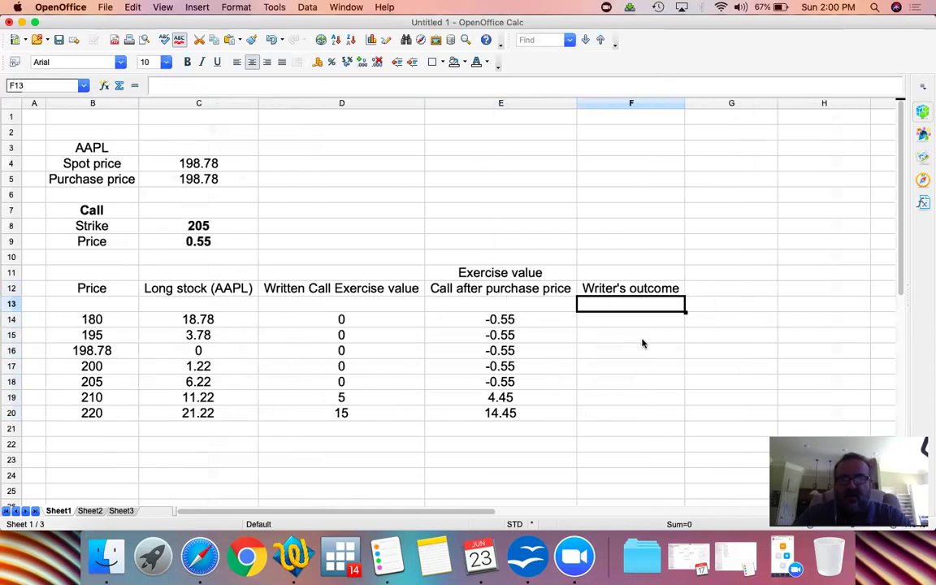
# Enter the formula =-E14 in F14 to give the writer's outcome for the 180 price
pyautogui.press('Down')
pyautogui.write('=')
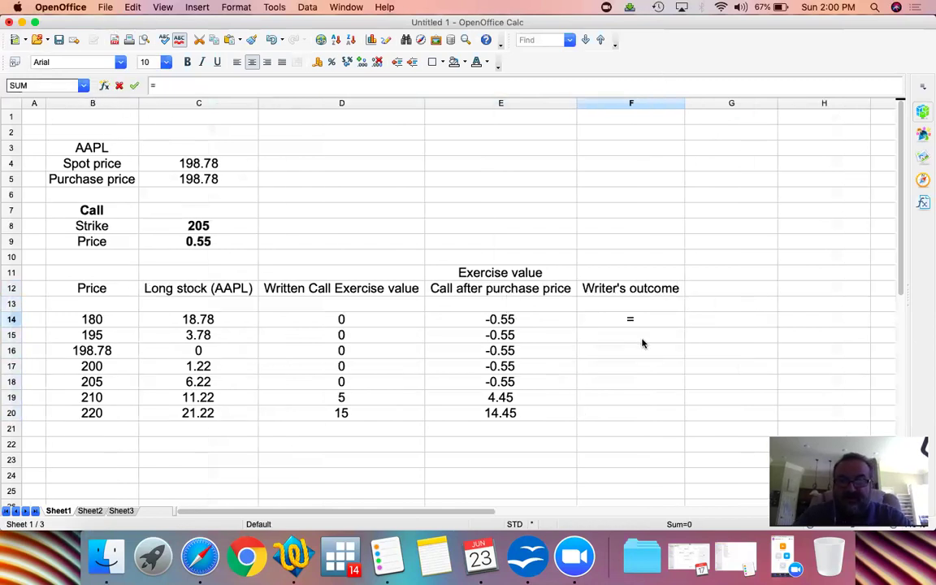
pyautogui.write('-')
pyautogui.press('Left')
pyautogui.press('Return')
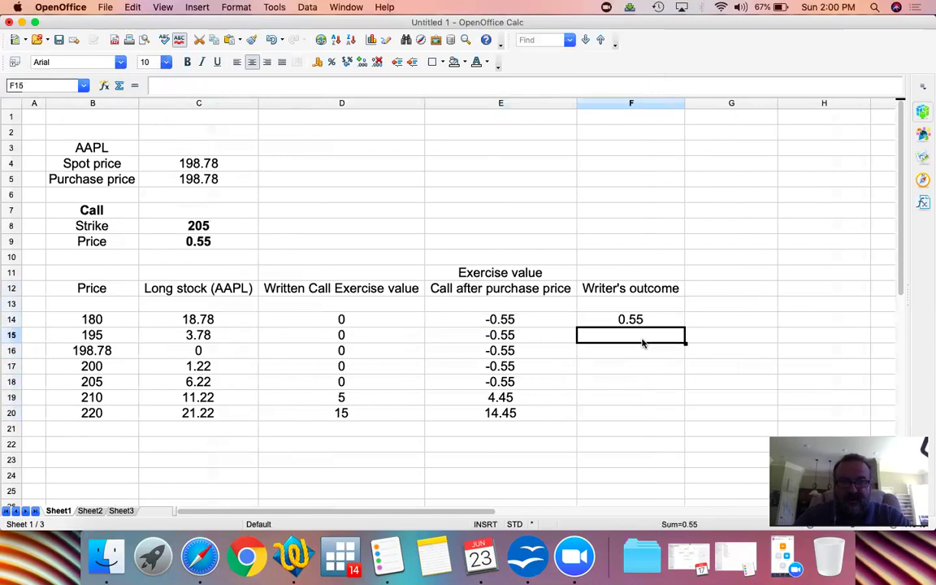
# Fill F15:F20 with the writer's outcome formula so each row negates its column E value
pyautogui.hotkey('shift', 'Down')
pyautogui.hotkey('shift', 'Down')
pyautogui.hotkey('shift', 'Down')
pyautogui.hotkey('shift', 'Down')
pyautogui.hotkey('shift', 'Down')
pyautogui.press('super+v')
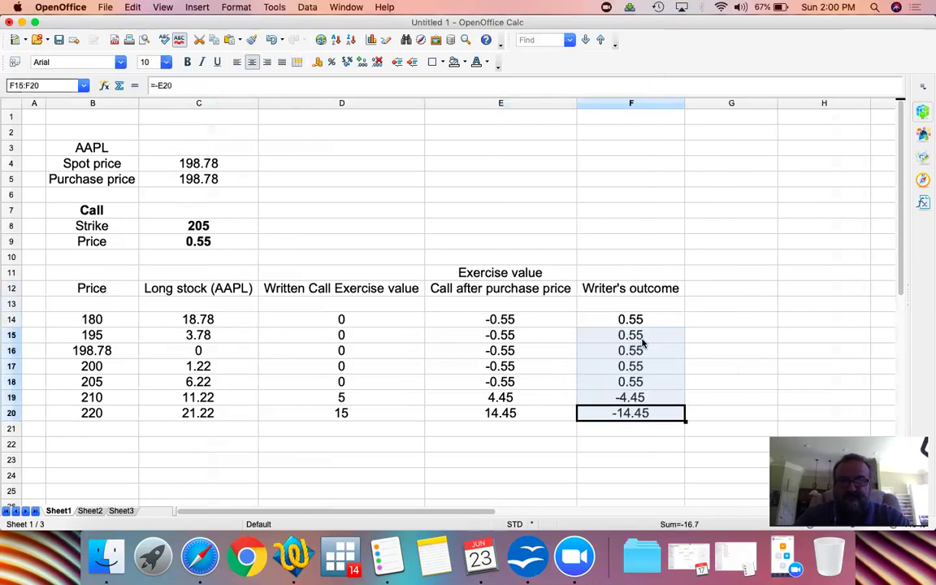
# Review the writer's outcome values in F14 to F20 across the stock prices
pyautogui.press('Up')
pyautogui.press('Up')
pyautogui.press('Up')
pyautogui.press('Up')
pyautogui.press('Up')
pyautogui.press('Up')
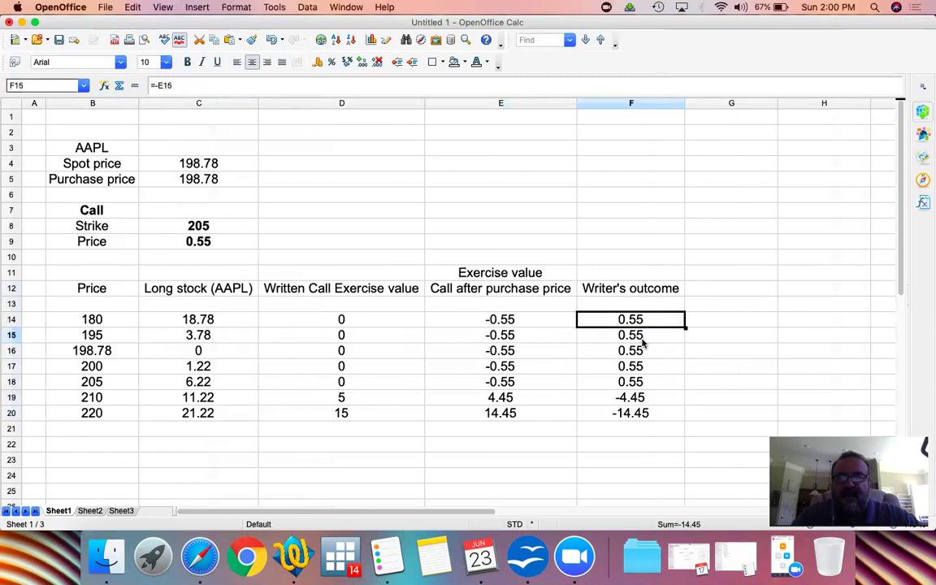
pyautogui.press('Down')
pyautogui.press('Down')
pyautogui.press('Down')
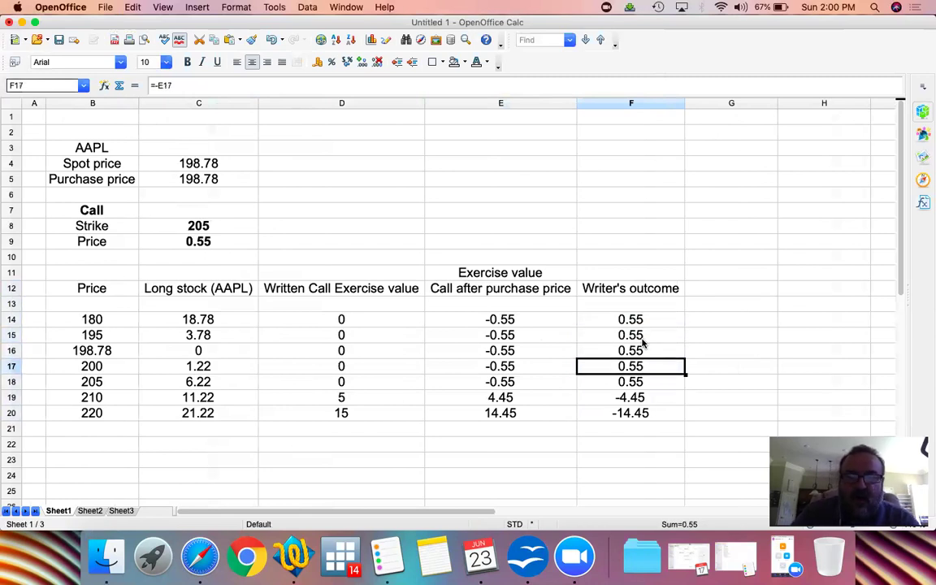
pyautogui.press('Down')
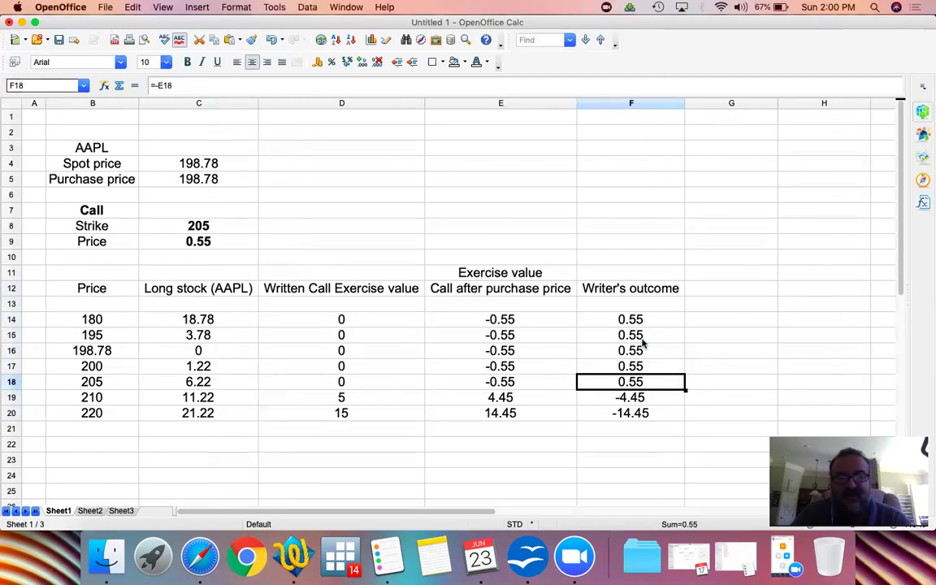
pyautogui.press('Down')
pyautogui.press('Down')
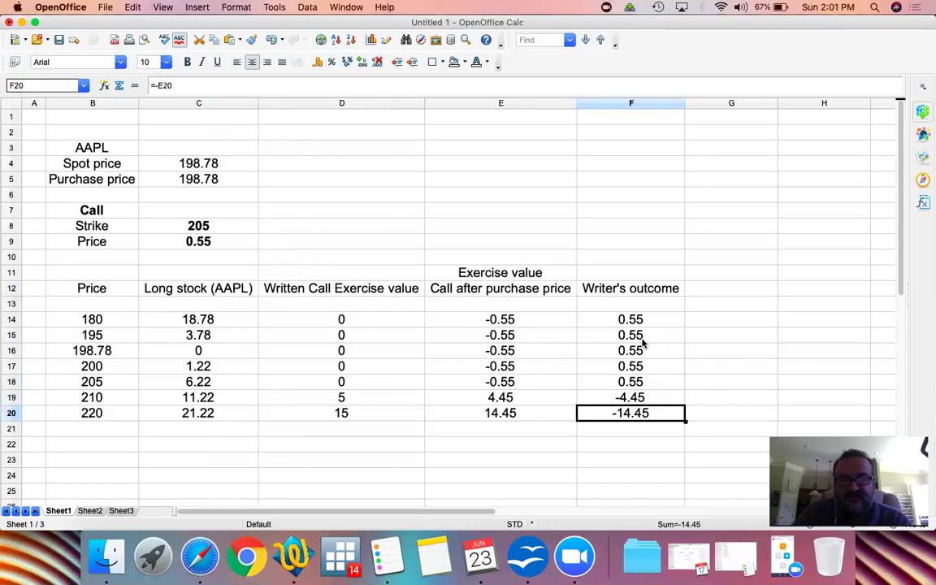
pyautogui.press('Up')
pyautogui.press('Up')
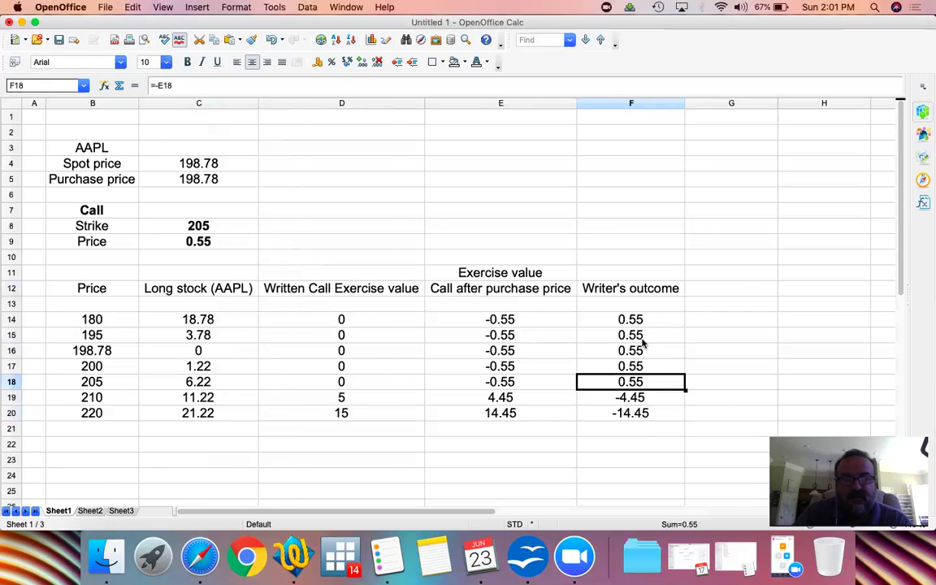
# Enter the heading "Cover call" in G12
pyautogui.press('Up')
pyautogui.press('Up')
pyautogui.press('Up')
pyautogui.press('Up')
pyautogui.press('Up')
pyautogui.press('Up')
pyautogui.press('Right')
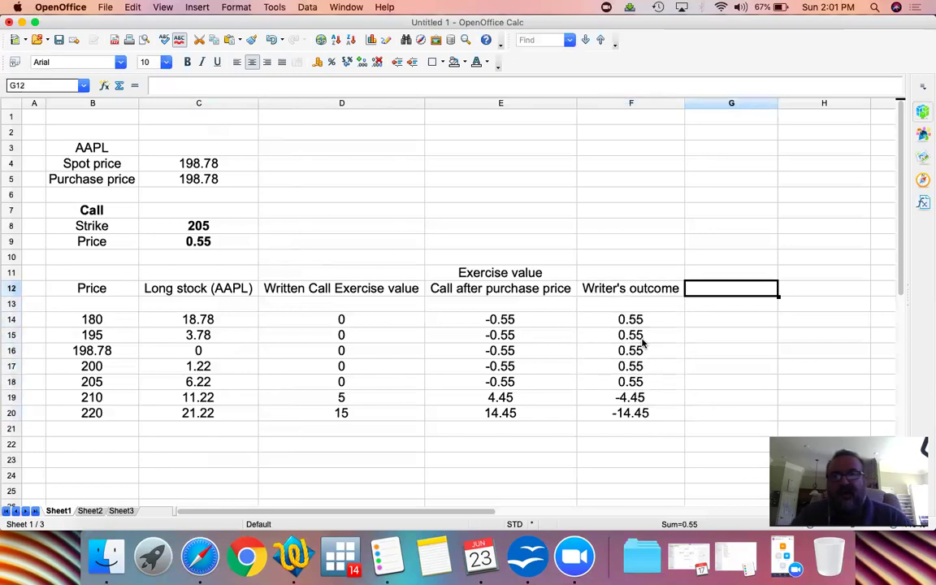
pyautogui.write('Cover call')
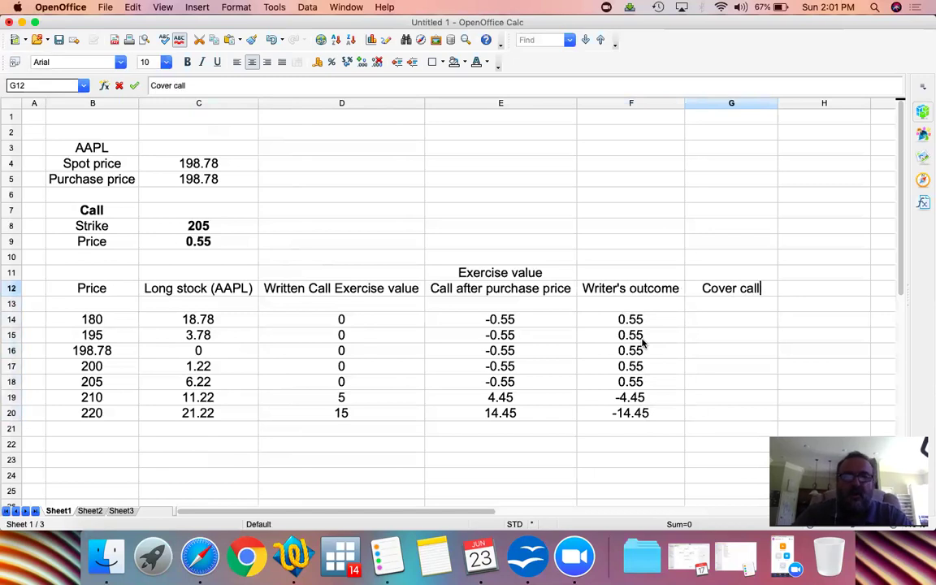
pyautogui.press('Return')
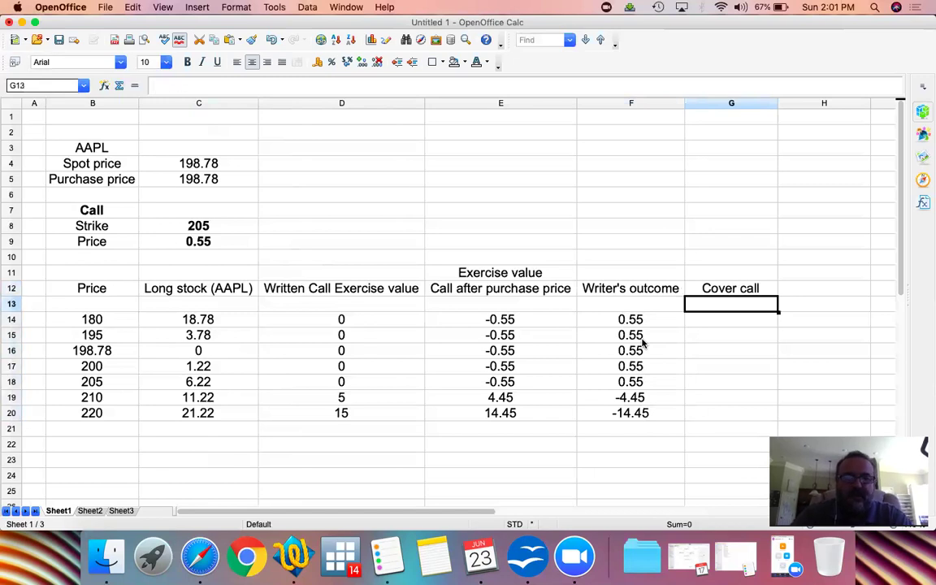
pyautogui.press('Down')
pyautogui.write('=')
pyautogui.press('Left')
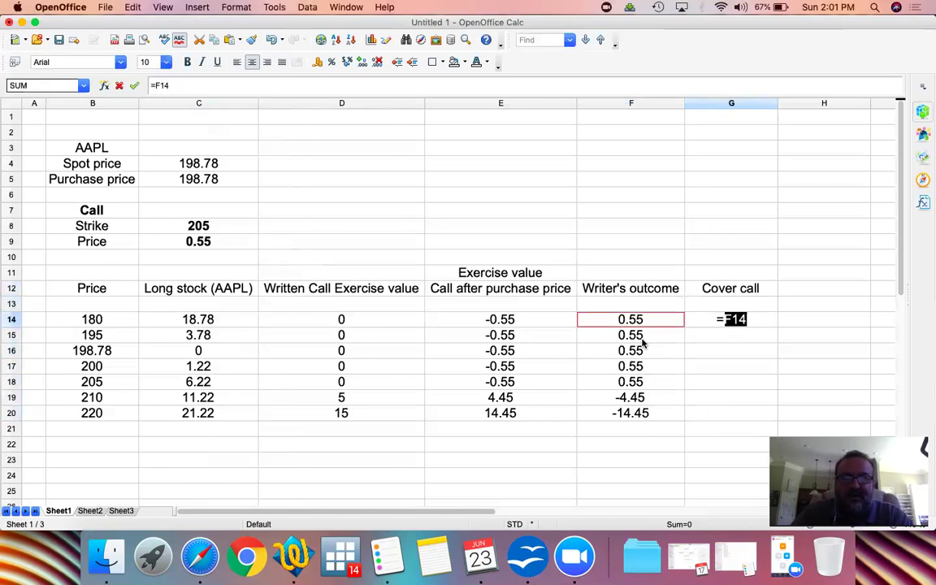
pyautogui.press('Left')
pyautogui.press('Left')
pyautogui.press('Left')
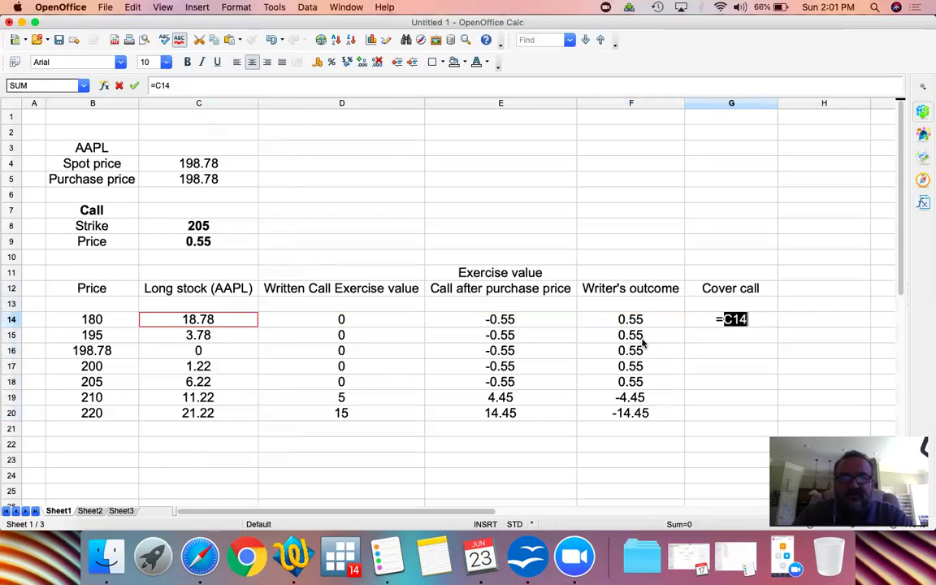
pyautogui.press('Escape')
# Try to reverse the sign of the long stock formula in C15 by putting a minus before B16
pyautogui.press('Left')
pyautogui.press('Left')
pyautogui.press('Left')
pyautogui.press('Left')
pyautogui.press('Left')
pyautogui.press('Down')
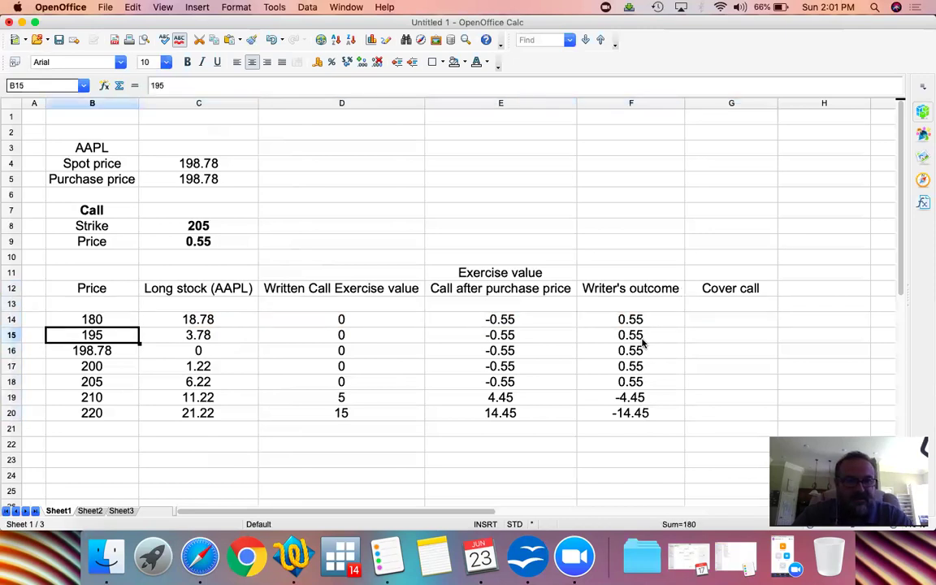
pyautogui.press('Down')
pyautogui.press('Up')
pyautogui.press('Right')
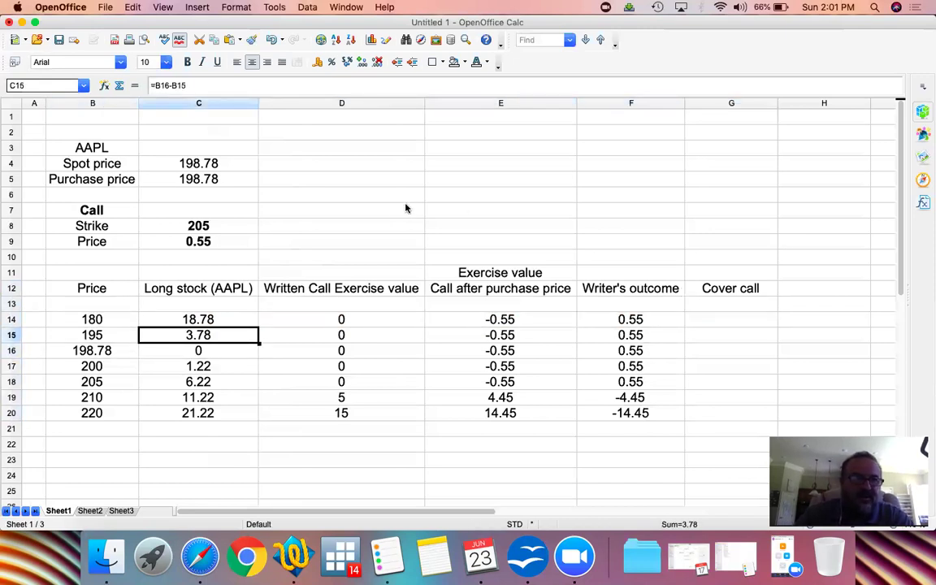
pyautogui.click(153, 85)
pyautogui.press('Return')
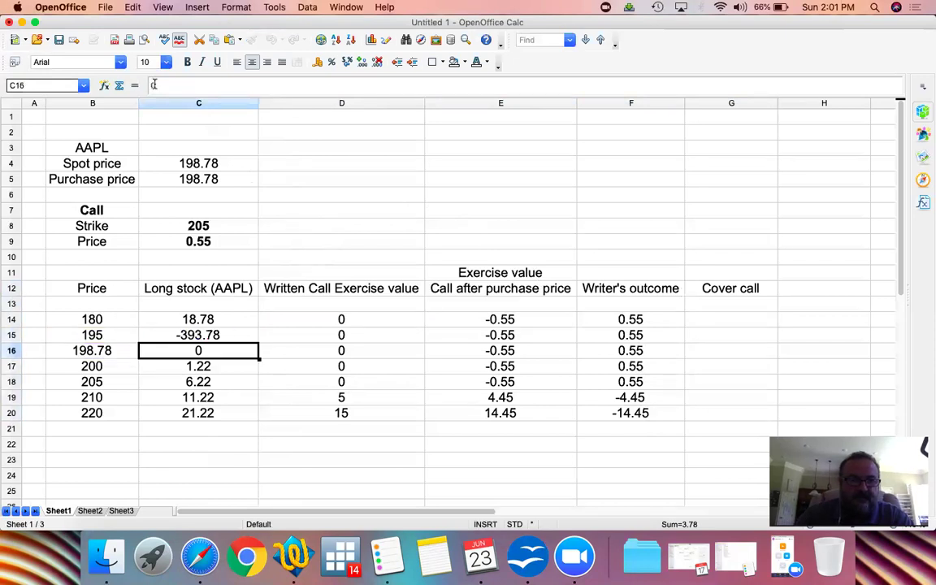
# Replace the long stock formula in C15 with =B15-B16
pyautogui.press('Up')
pyautogui.write('=')
pyautogui.press('Left')
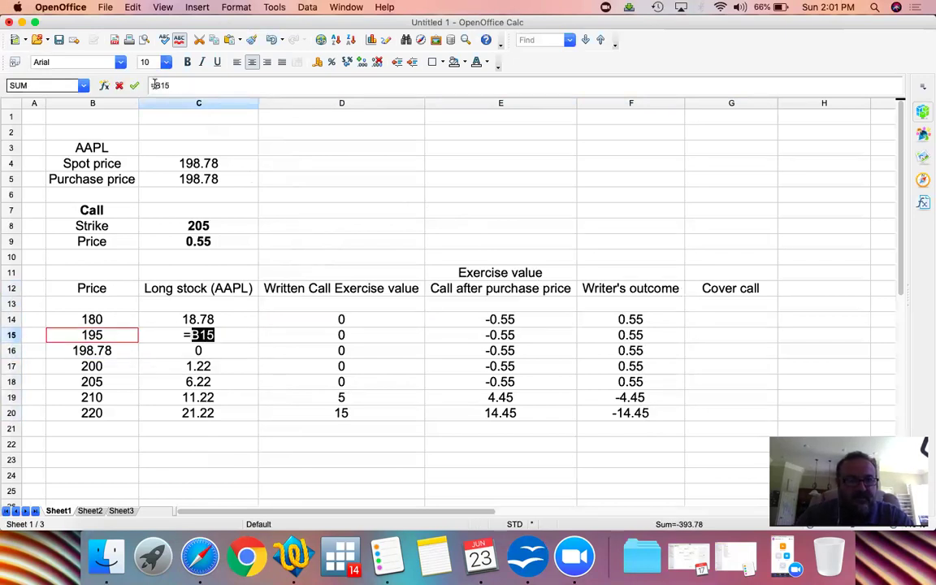
pyautogui.write('-')
pyautogui.press('Left')
pyautogui.press('Down')
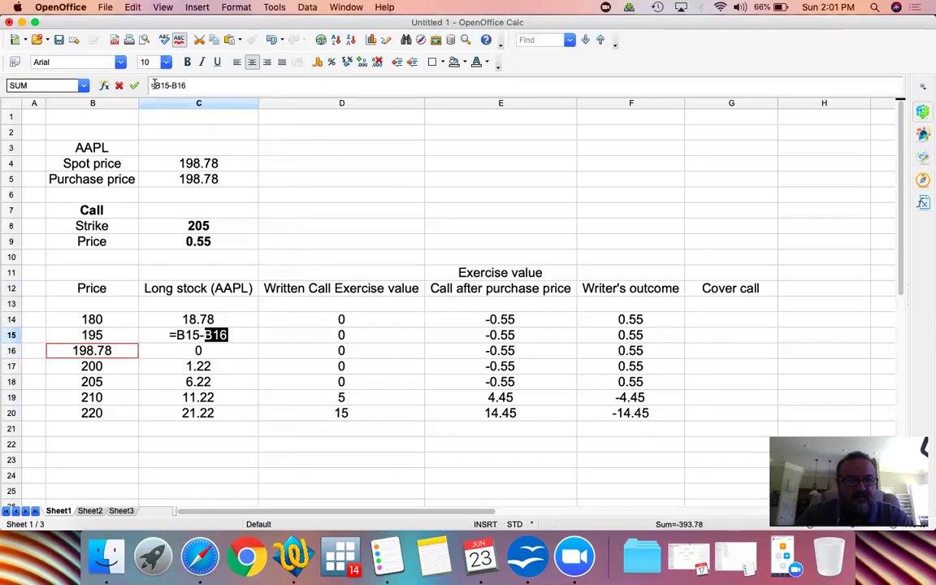
pyautogui.press('Return')
# Replace the long stock formula in C14 with =B14-B16 for the 180 price
pyautogui.press('Up')
pyautogui.press('Up')
pyautogui.write('=')
pyautogui.press('Left')
pyautogui.write('-')
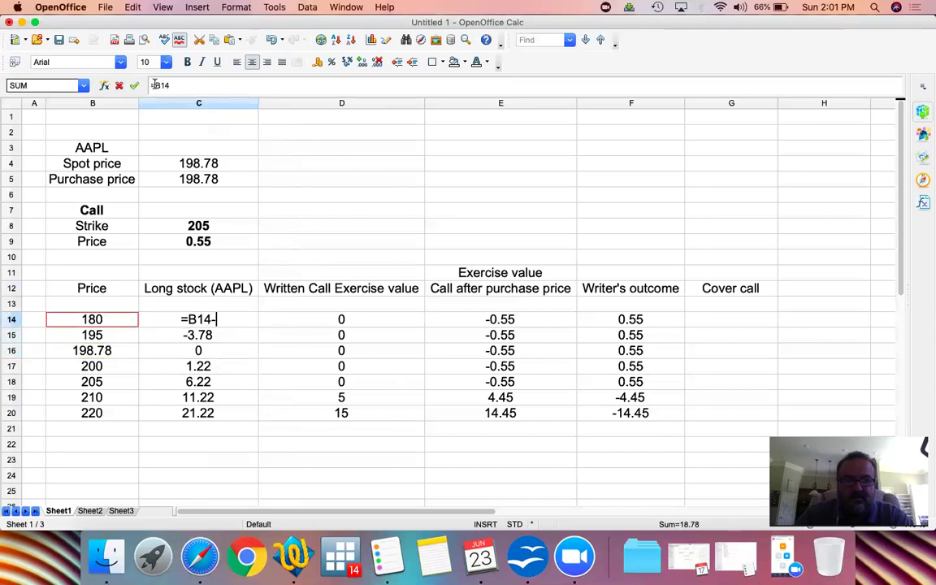
pyautogui.press('Left')
pyautogui.press('Down')
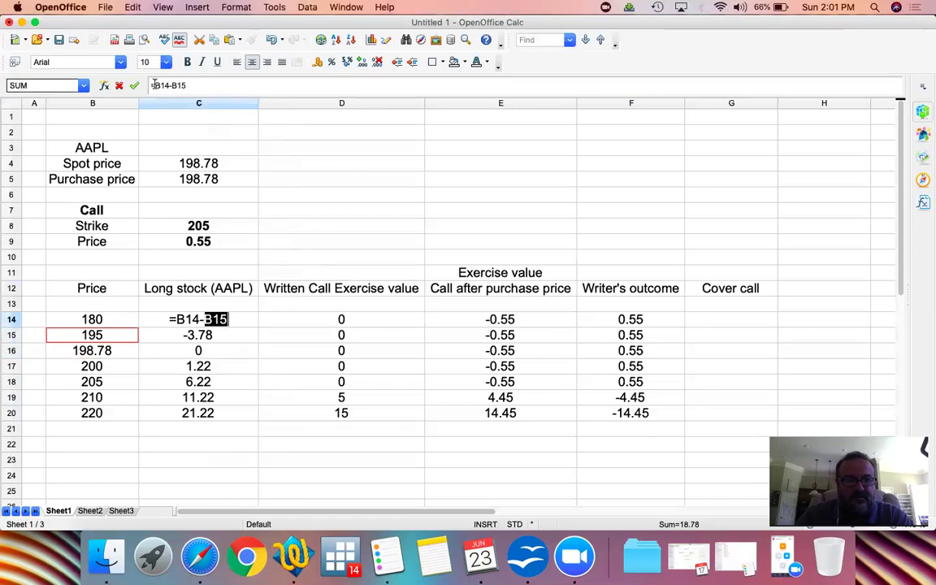
pyautogui.press('Down')
pyautogui.press('Return')
pyautogui.press('Up')
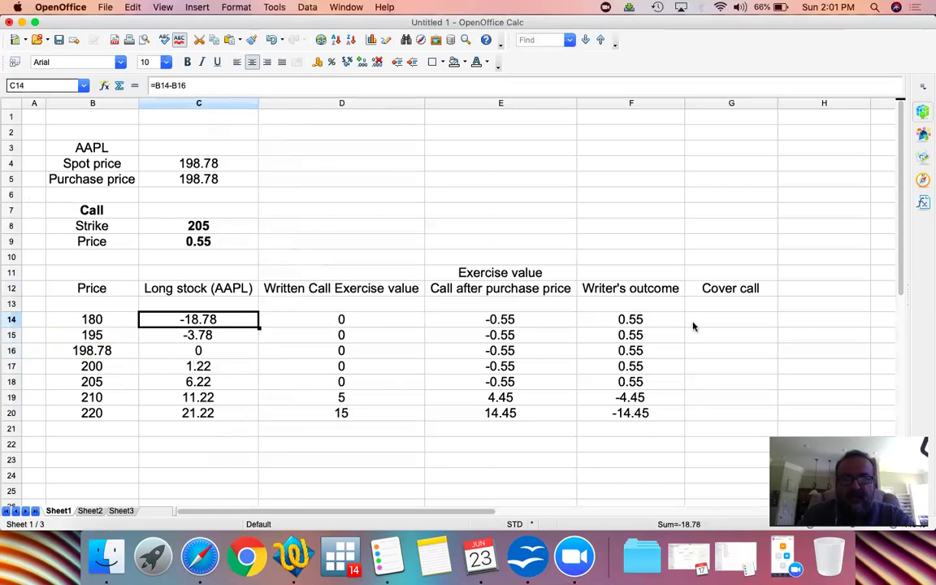
# Enter the formula =C14+F14 in G14 to add the long stock result and the writer's outcome
pyautogui.click(738, 323)
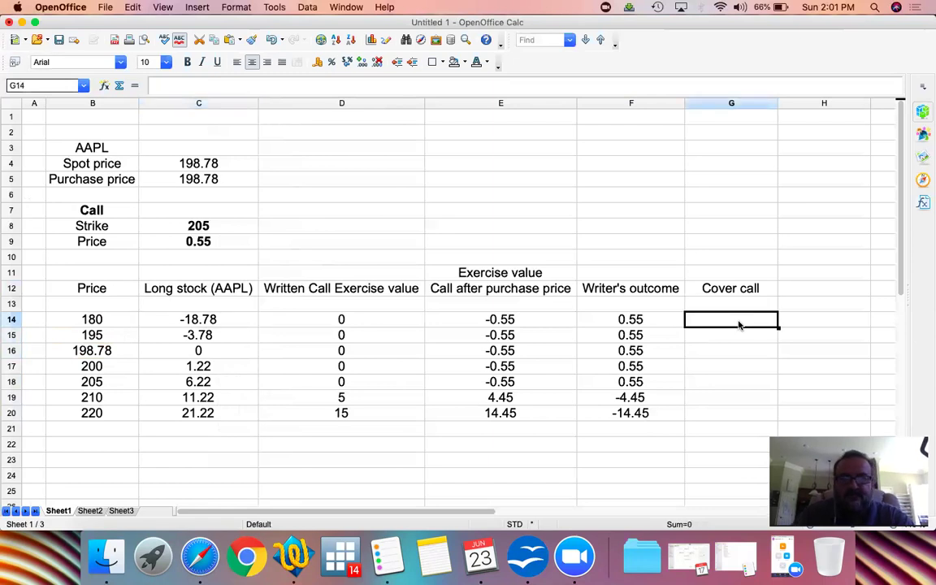
pyautogui.write('=')
pyautogui.press('Left')
pyautogui.press('Left')
pyautogui.press('Left')
pyautogui.press('Left')
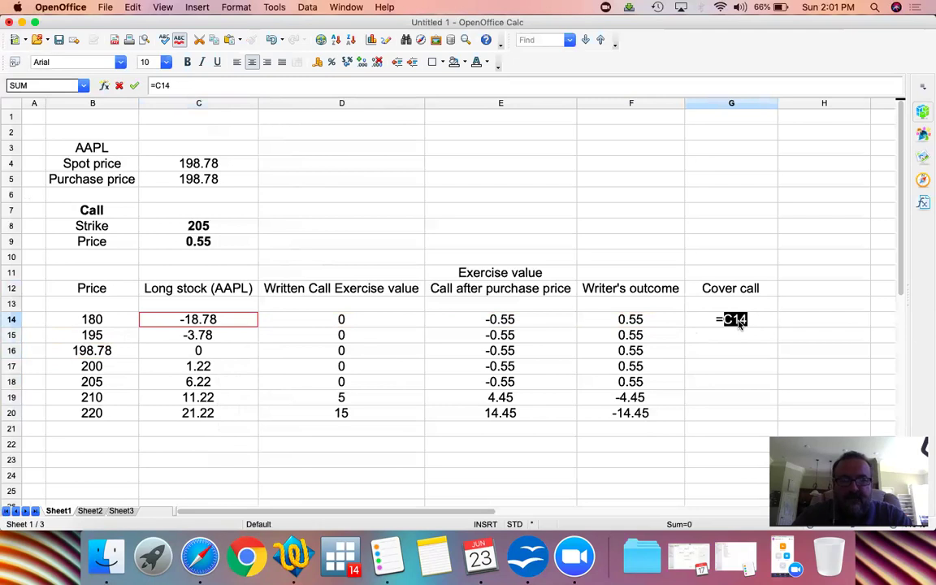
pyautogui.write('+')
pyautogui.press('Left')
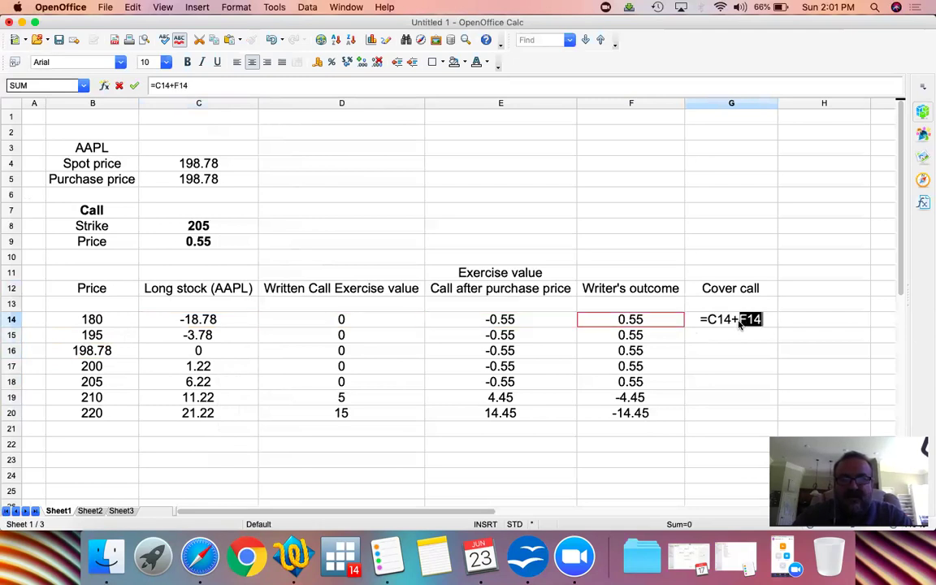
pyautogui.press('Return')
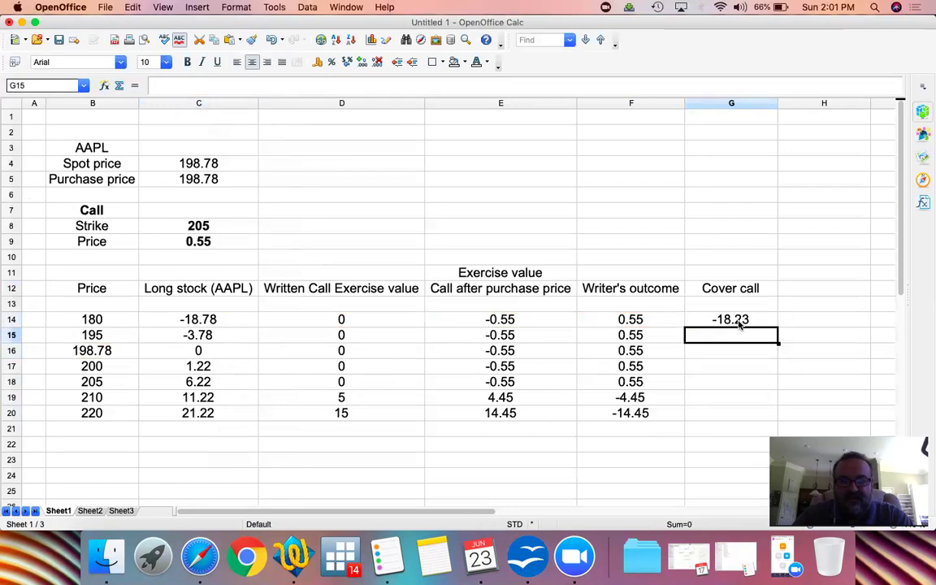
# Enter the formula =C15+F15 in G15 for the covered call result at the 195 price
pyautogui.write('=')
pyautogui.press('Left')
pyautogui.press('Left')
pyautogui.press('Left')
pyautogui.press('Left')
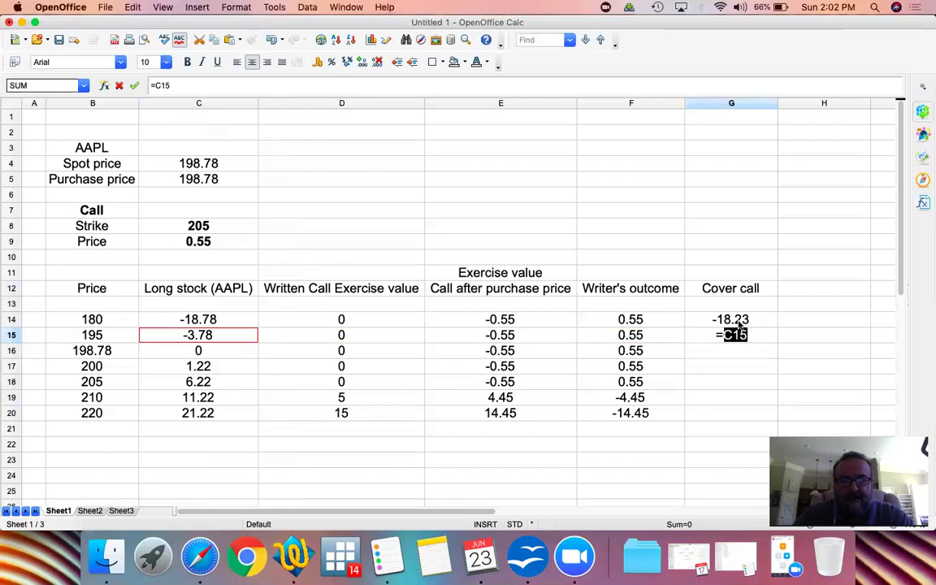
pyautogui.write('+')
pyautogui.press('Right')
pyautogui.press('Right')
pyautogui.press('Right')
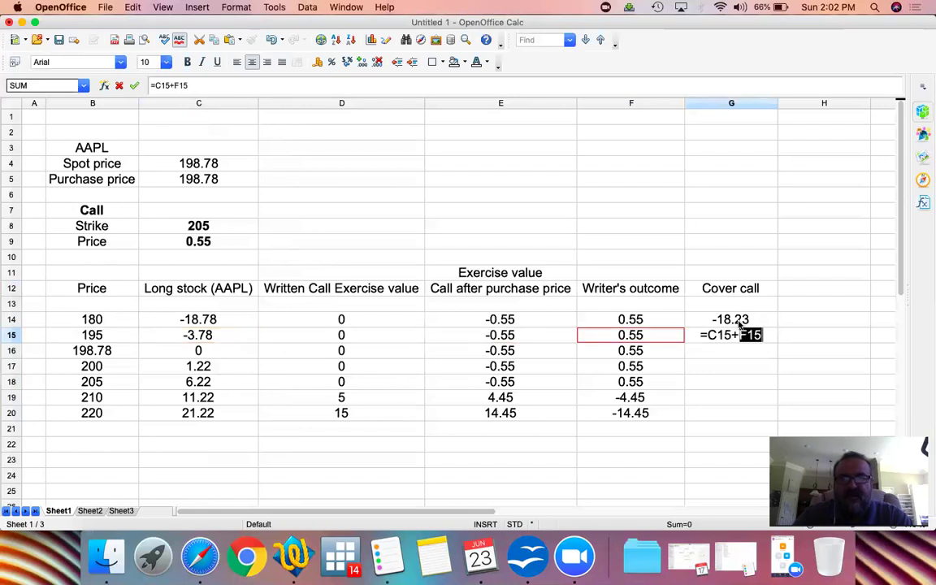
pyautogui.press('Return')
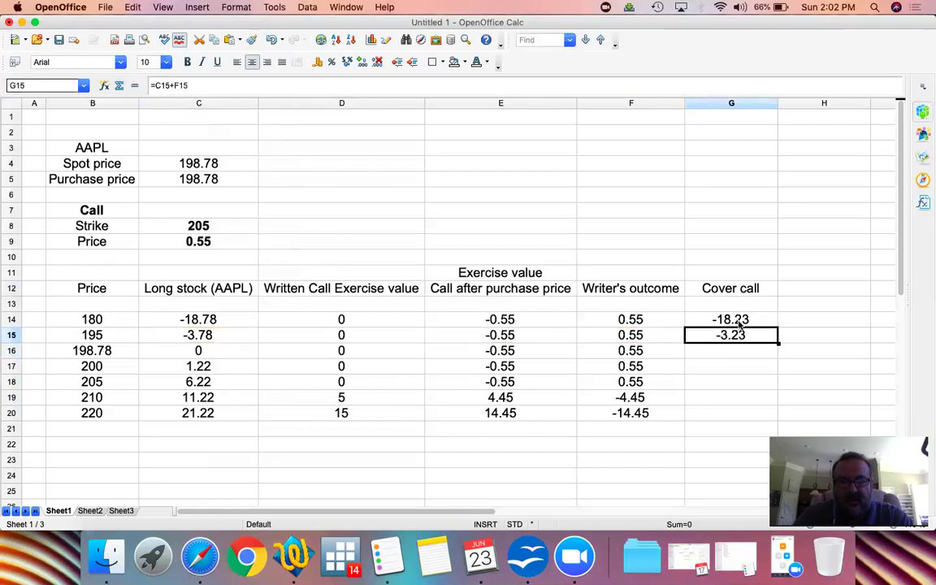
# Fill the covered call formula from G15 down through G20
pyautogui.hotkey('shift', 'Down')
pyautogui.hotkey('shift', 'Down')
pyautogui.hotkey('shift', 'Down')
pyautogui.hotkey('shift', 'Down')
pyautogui.press('super+d')
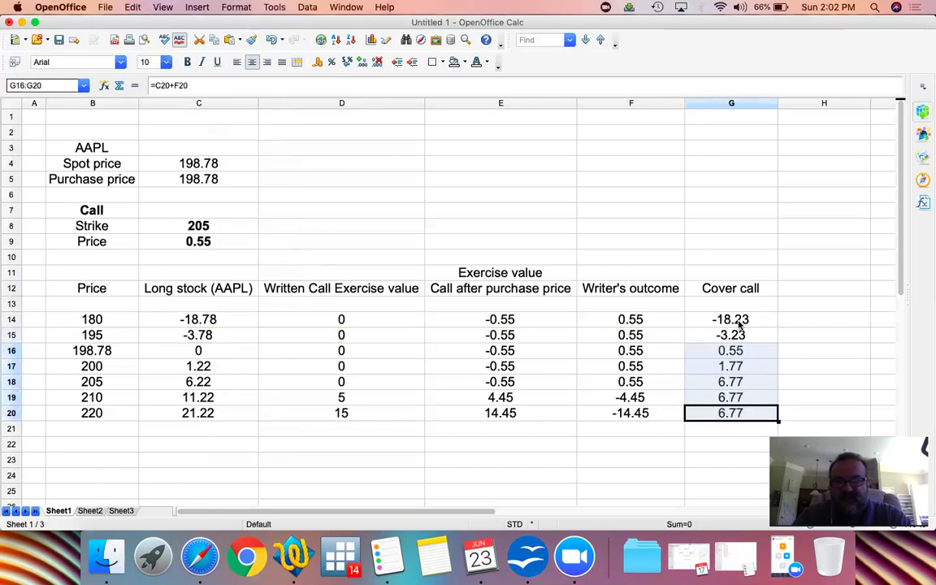
pyautogui.press('Down')
pyautogui.press('Up')
pyautogui.press('Up')
pyautogui.press('Up')
pyautogui.press('Up')
pyautogui.press('Up')
pyautogui.press('Up')
pyautogui.press('Up')
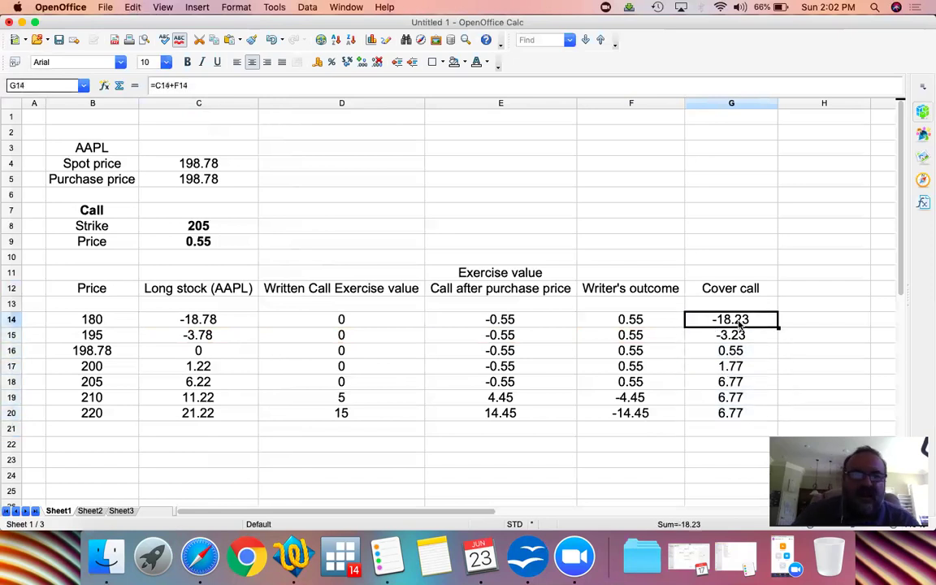
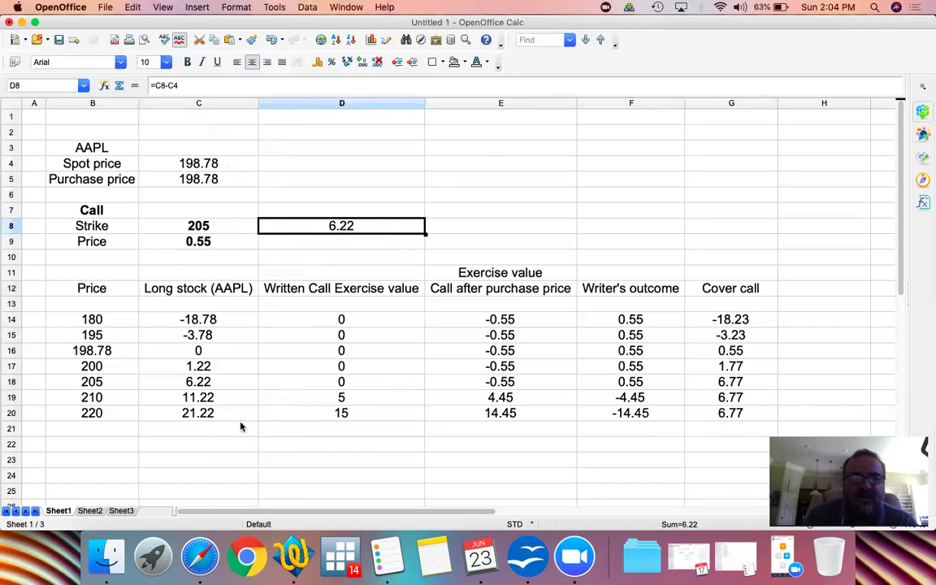
# Add an extreme stock price of 1000 in B21 below the 220 price
pyautogui.click(114, 433)
pyautogui.write('100')
pyautogui.press('Return')
pyautogui.click(114, 434)
pyautogui.write('1000')
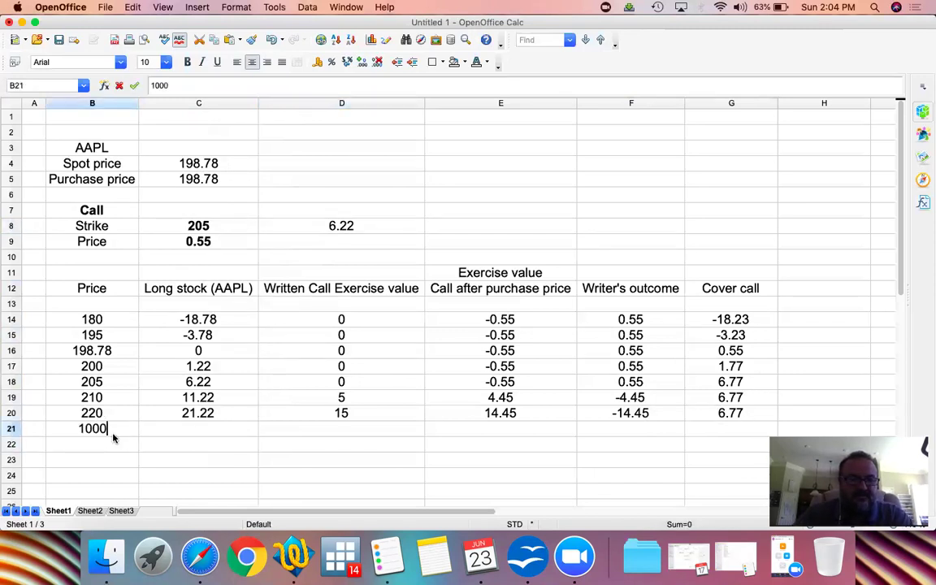
pyautogui.press('Up')
pyautogui.press('Down')
# Enter the long stock formula =B21-B16 in C21 for the 1000 price
pyautogui.press('Right')
pyautogui.write('=')
pyautogui.click(114, 434)
pyautogui.write('-')
pyautogui.press('Up')
pyautogui.press('Up')
pyautogui.press('Up')
pyautogui.press('Up')
pyautogui.press('Up')
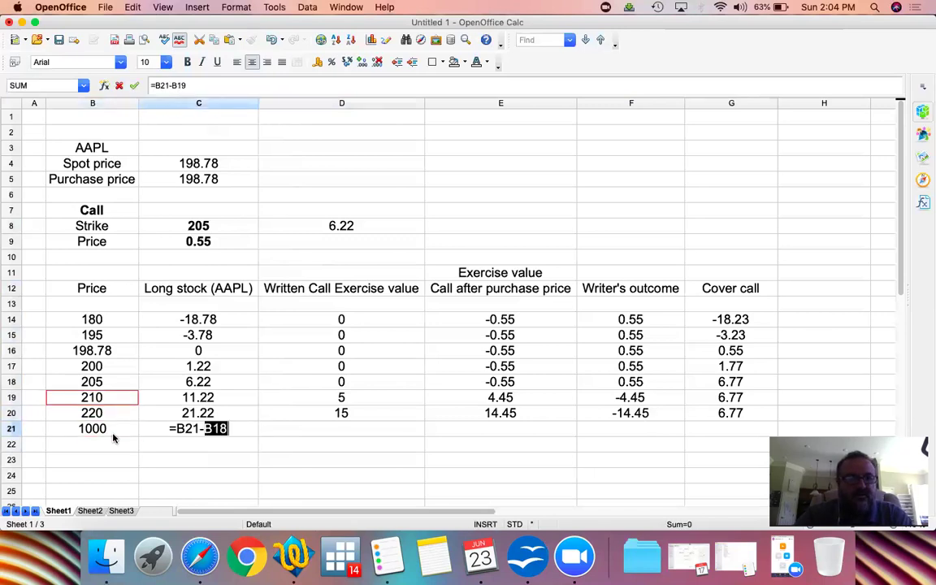
pyautogui.press('Return')
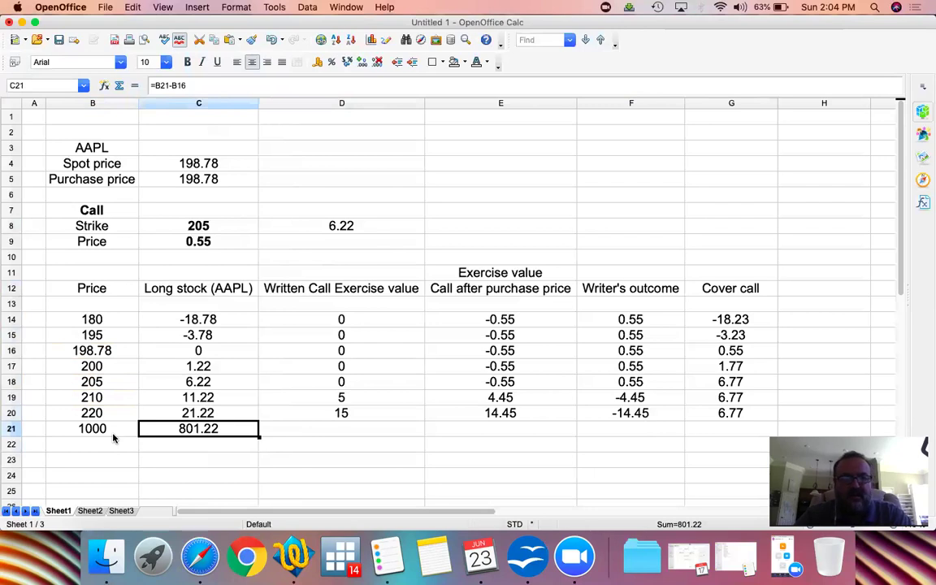
# Check the exercise value formula in D20 and enter =B21-C8 in D21 for the 1000 price
pyautogui.press('Right')
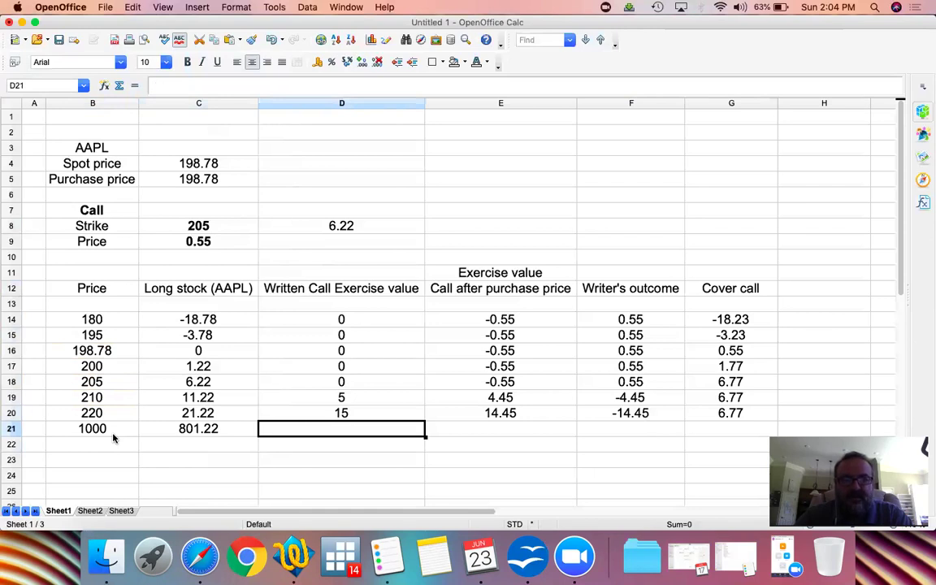
pyautogui.press('Up')
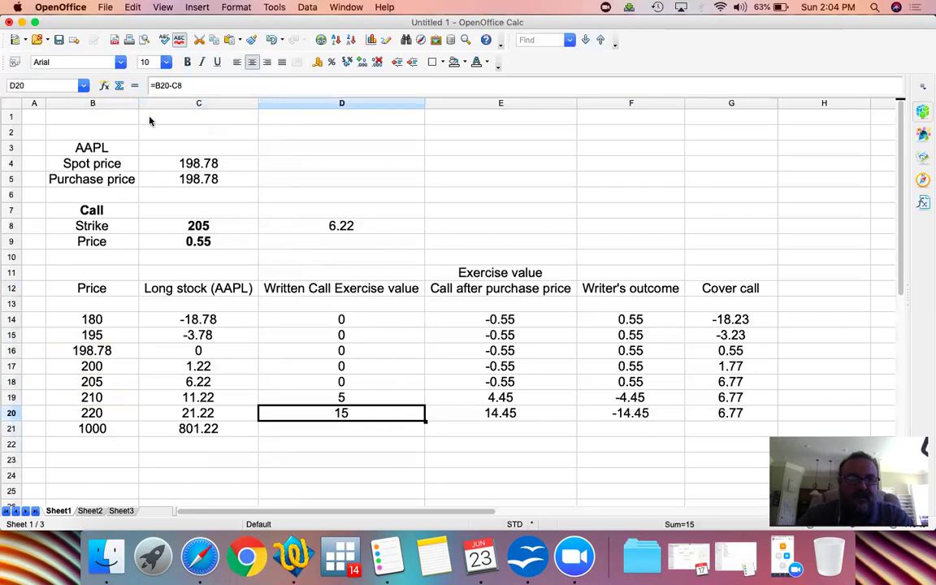
pyautogui.click(229, 84)
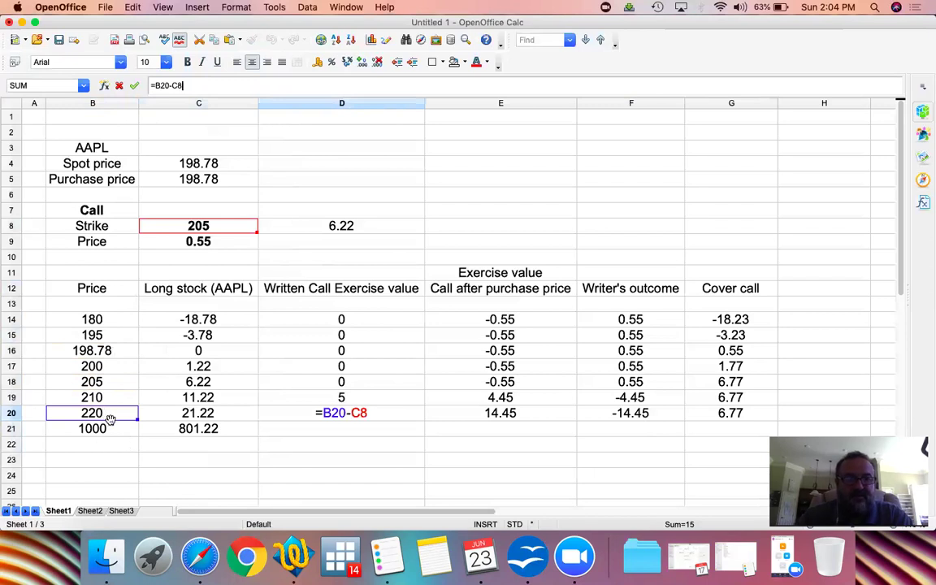
pyautogui.press('Return')
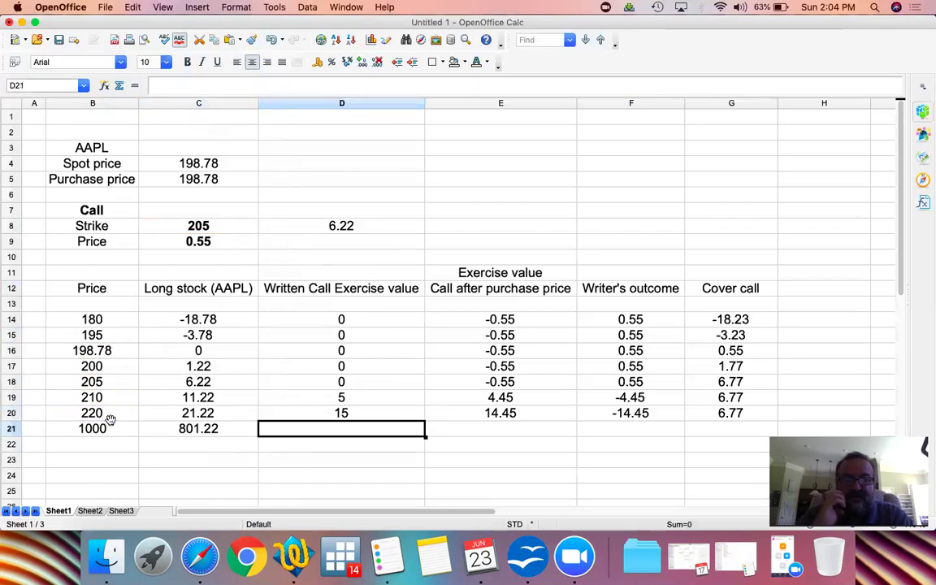
pyautogui.write('=')
pyautogui.click(109, 422)
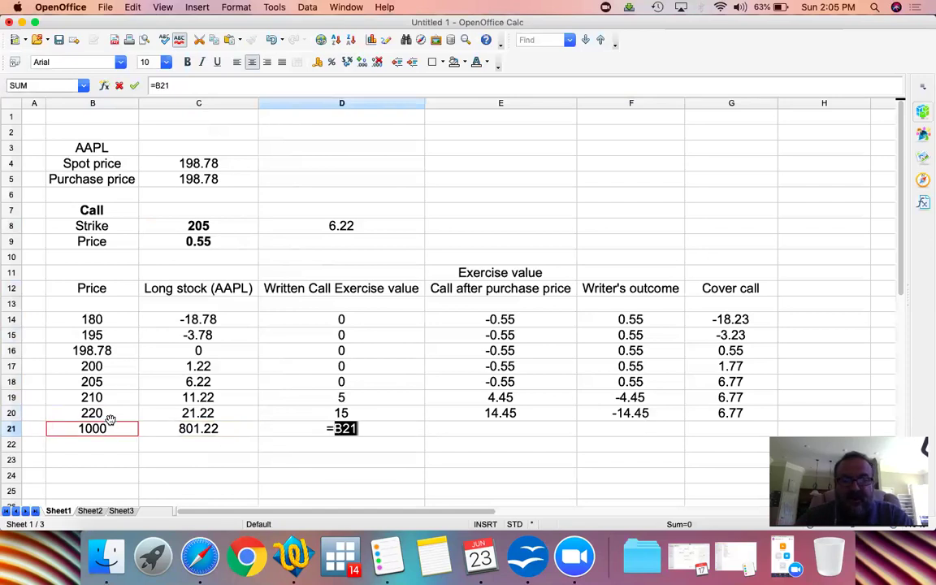
pyautogui.write('-')
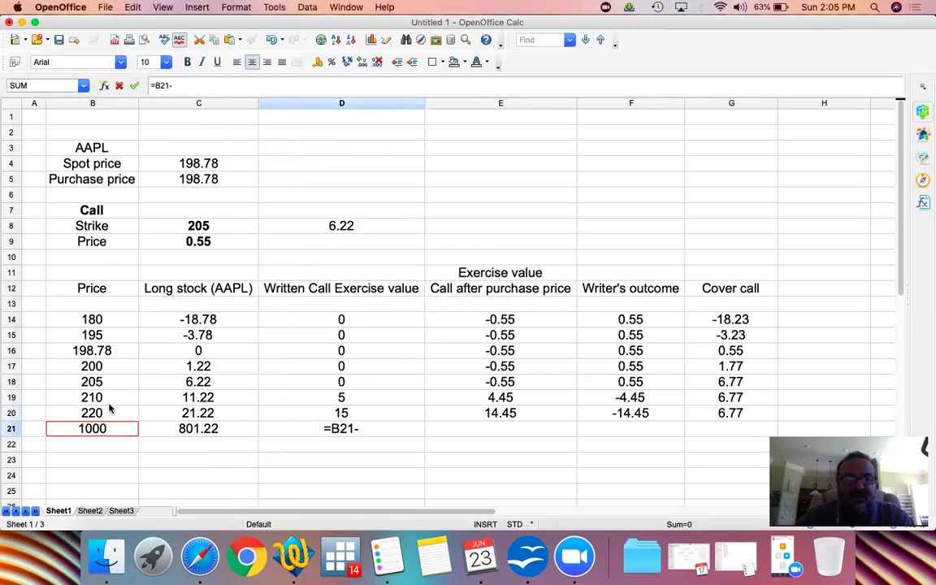
pyautogui.click(198, 227)
pyautogui.press('Return')
pyautogui.press('Up')
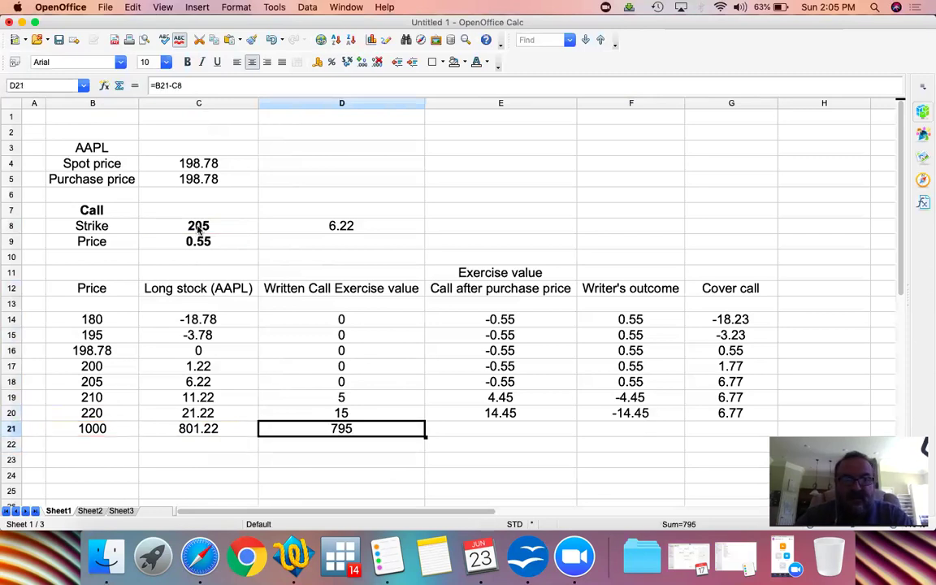
# Check the call after purchase price formula in E20 and enter =D21-.55 in E21
pyautogui.press('Right')
pyautogui.write('=')
pyautogui.press('Escape')
pyautogui.press('Up')
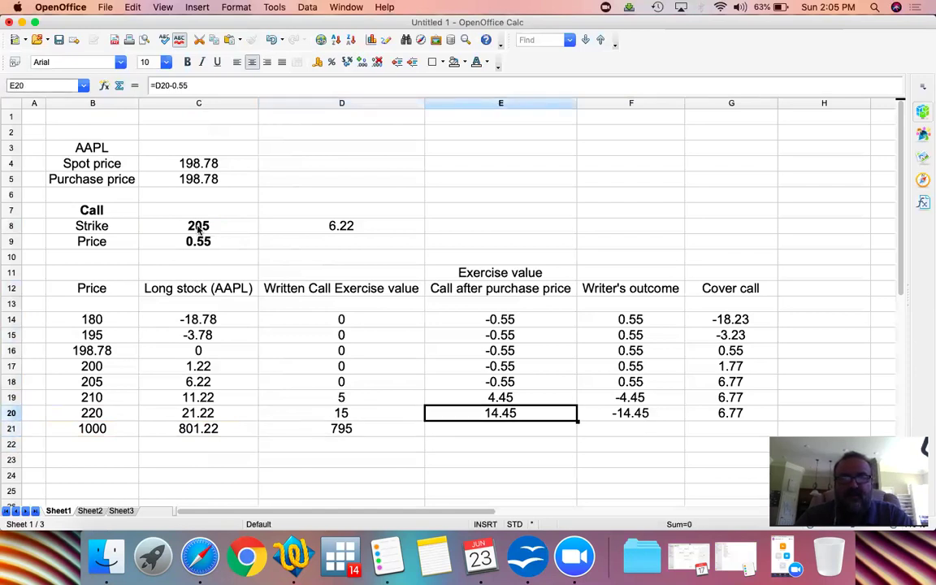
pyautogui.click(271, 87)
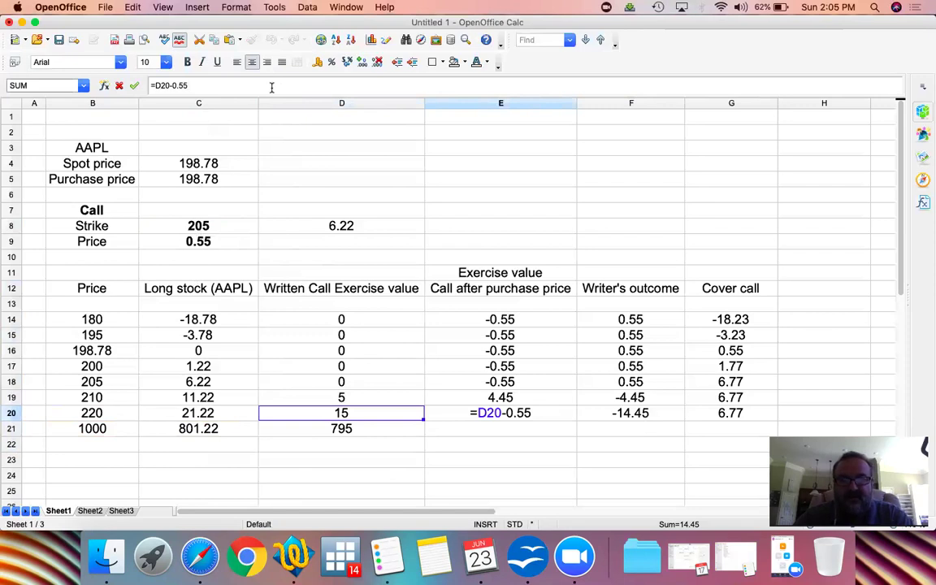
pyautogui.press('Return')
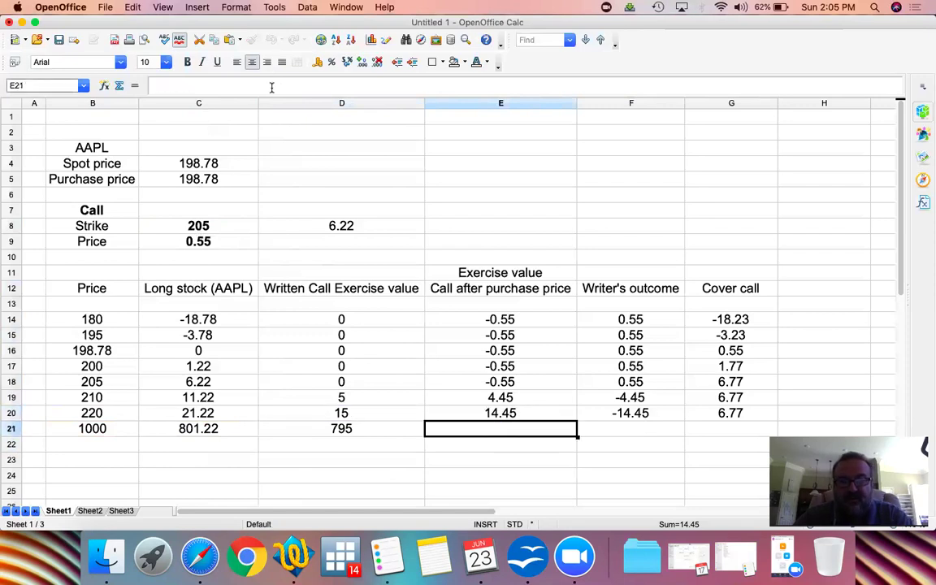
pyautogui.write('=')
pyautogui.press('Left')
pyautogui.write('-.55')
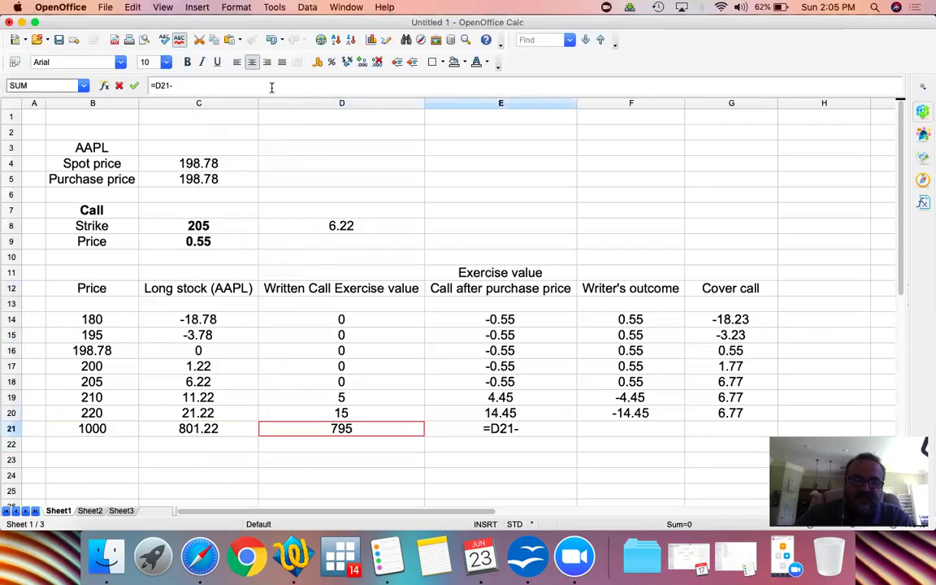
pyautogui.press('Return')
pyautogui.press('Up')
# Enter the writer's outcome in F21 as the negative of E21
pyautogui.press('Right')
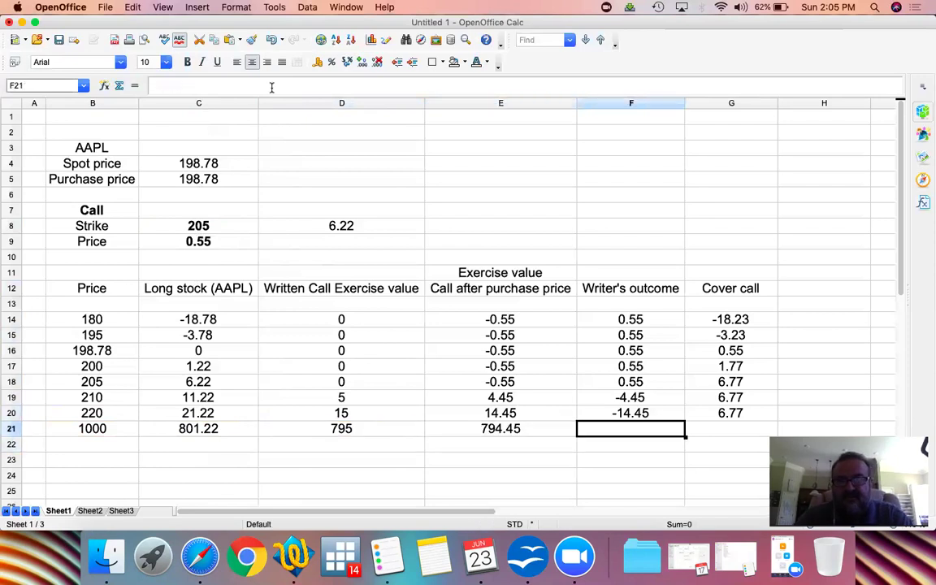
pyautogui.write('-')
pyautogui.press('Left')
pyautogui.press('Return')
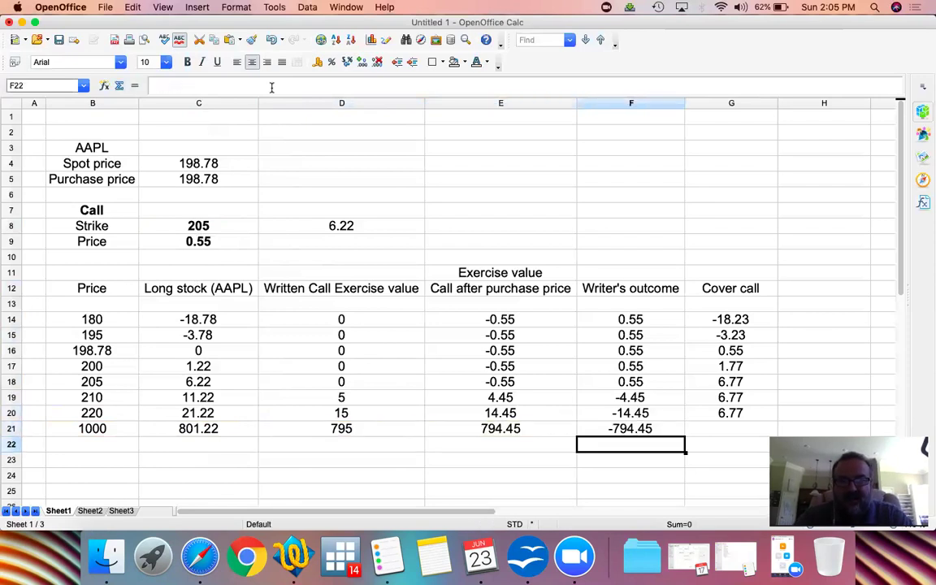
# Copy the covered call formula from G20 into G21 for the 1000 price
pyautogui.press('Up')
pyautogui.press('Right')
pyautogui.press('Up')
pyautogui.hotkey('ctrl', 'c')
pyautogui.press('Down')
pyautogui.hotkey('ctrl', 'v')
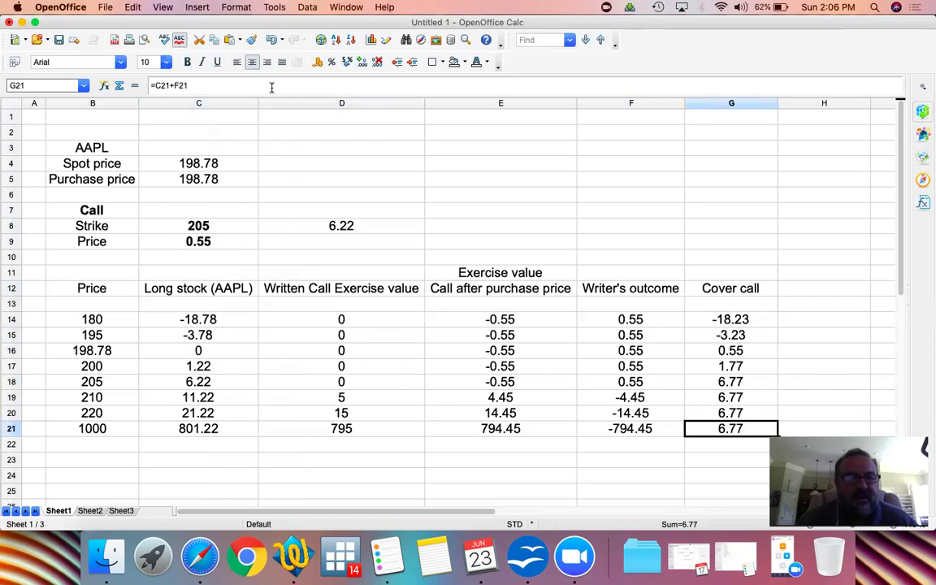
# Review the stock price, long stock and call value cells in the 1000 and 220 price rows
pyautogui.press('Left')
pyautogui.press('Left')
pyautogui.press('Left')
pyautogui.press('Left')
pyautogui.press('Left')
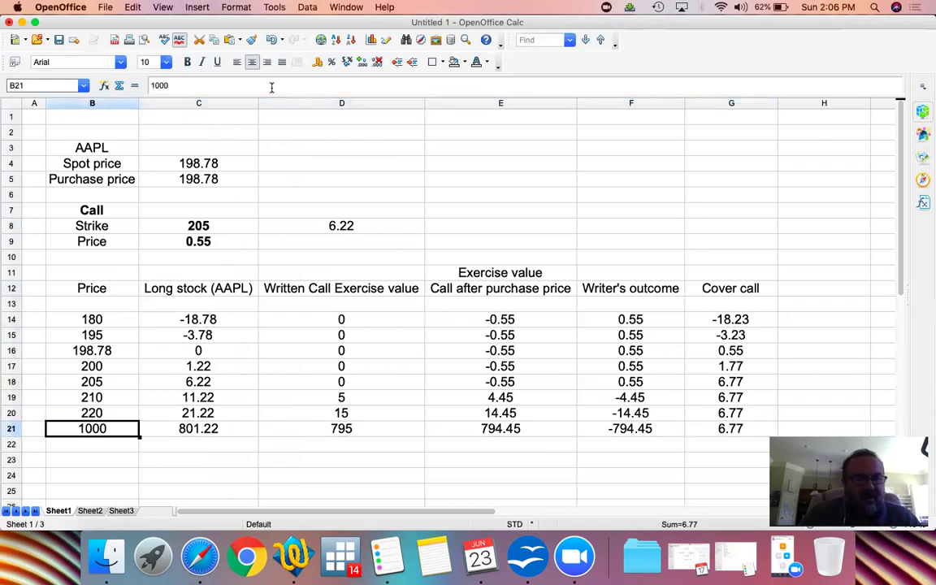
pyautogui.press('Up')
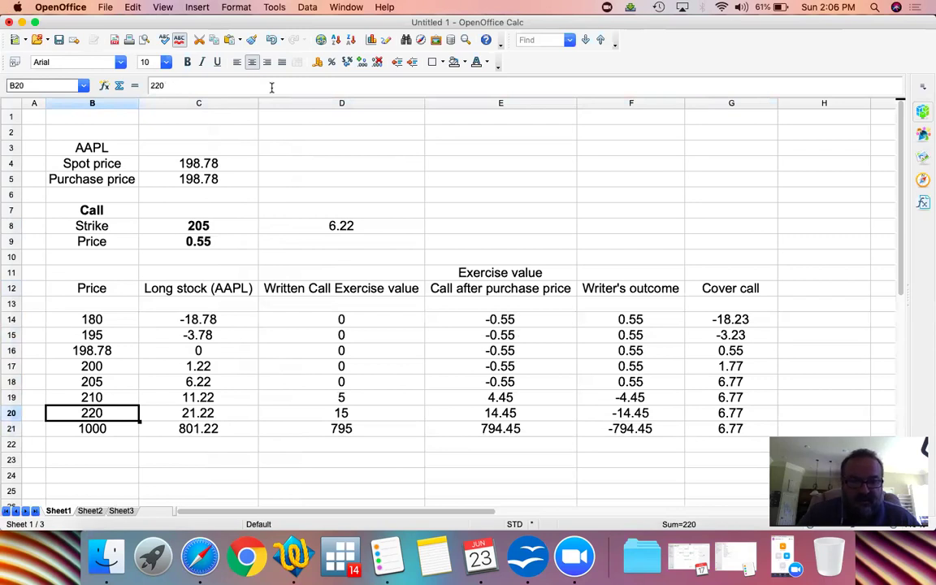
pyautogui.press('Right')
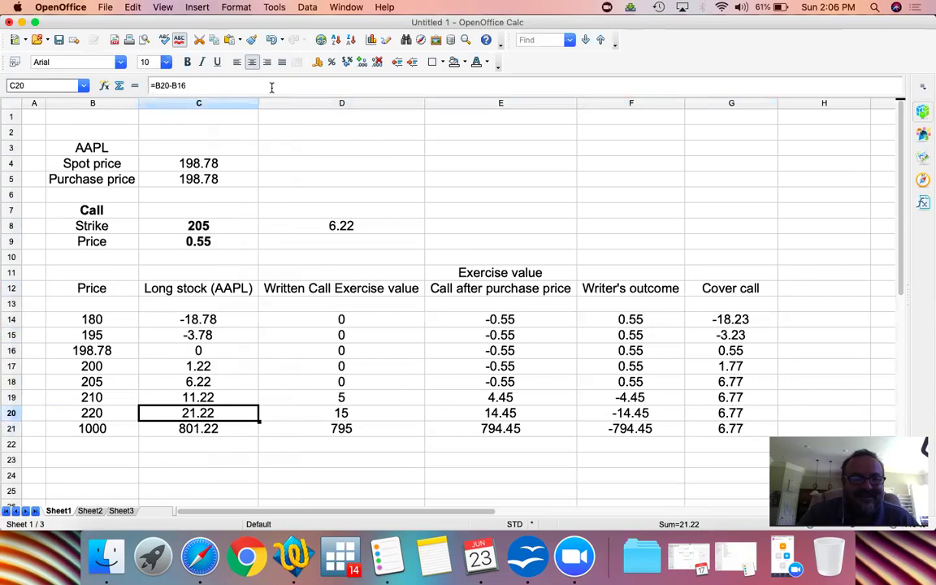
pyautogui.press('Right')
pyautogui.press('Right')
pyautogui.press('Up')
pyautogui.press('Up')
pyautogui.press('Up')
# Examine the writer's outcome values in column F across the low and high stock prices
pyautogui.press('Right')
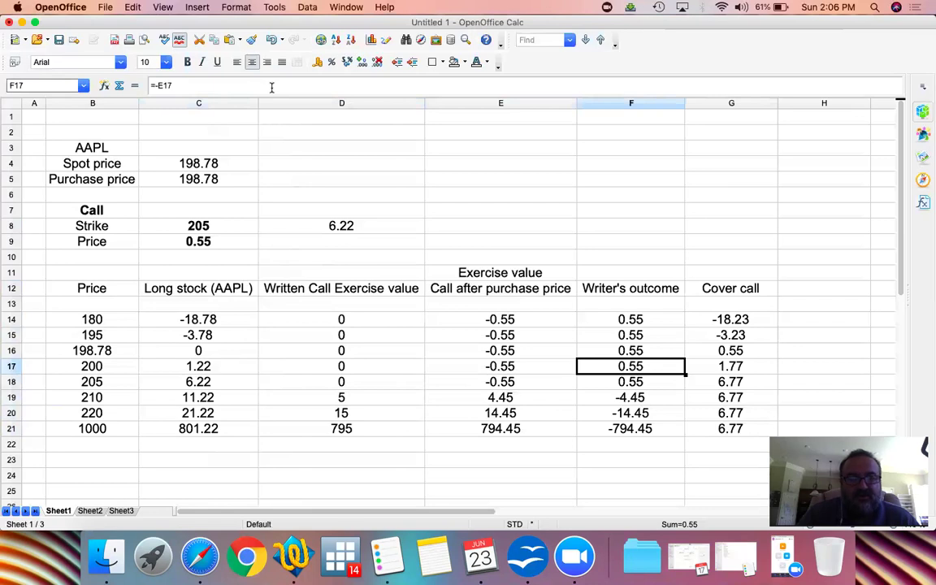
pyautogui.press('Down')
pyautogui.press('Down')
pyautogui.press('Down')
pyautogui.press('Down')
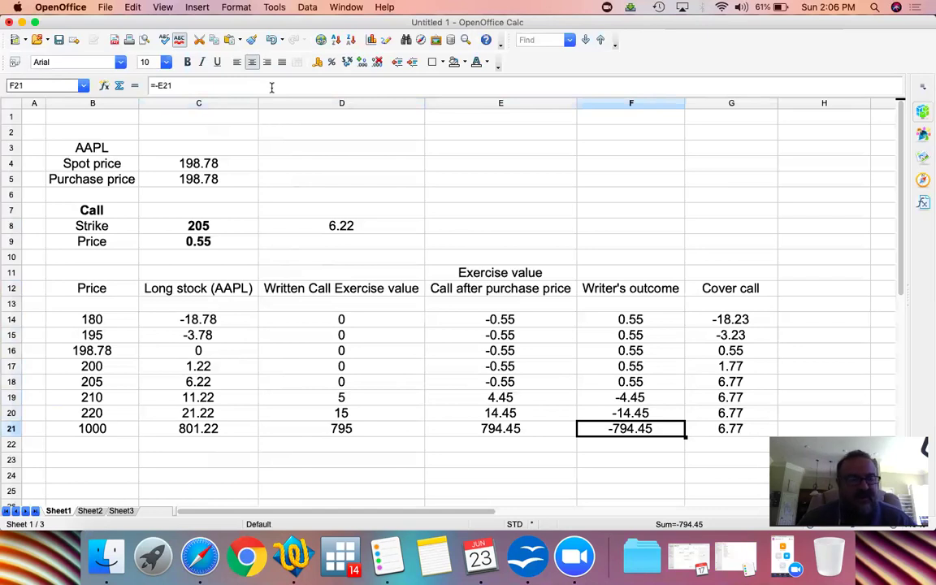
pyautogui.press('Up')
pyautogui.press('Up')
pyautogui.press('Up')
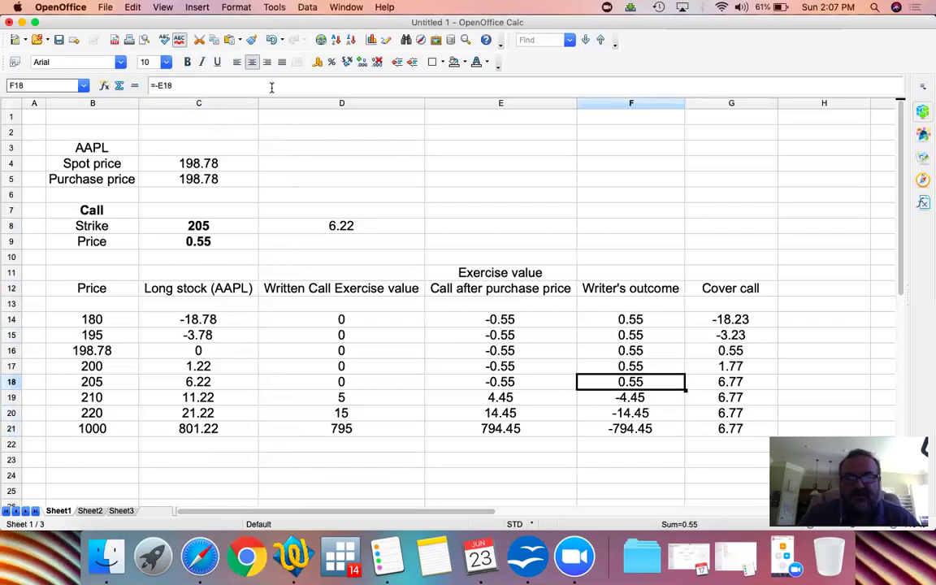
pyautogui.press('Up')
pyautogui.press('Up')
pyautogui.press('Up')
pyautogui.press('Up')
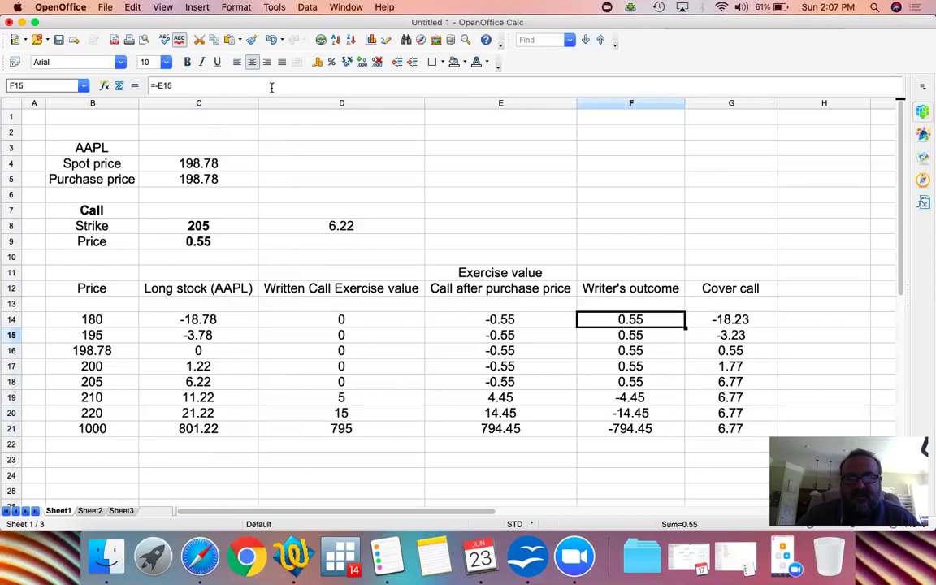
# Go to the strike in C8, check the AAPL call strikes and premiums on Yahoo Finance in Safari, and return to the spreadsheet
pyautogui.press('Left')
pyautogui.press('Left')
pyautogui.press('Left')
pyautogui.press('Up')
pyautogui.press('Up')
pyautogui.press('Up')
pyautogui.press('Up')
pyautogui.press('Up')
pyautogui.press('Up')
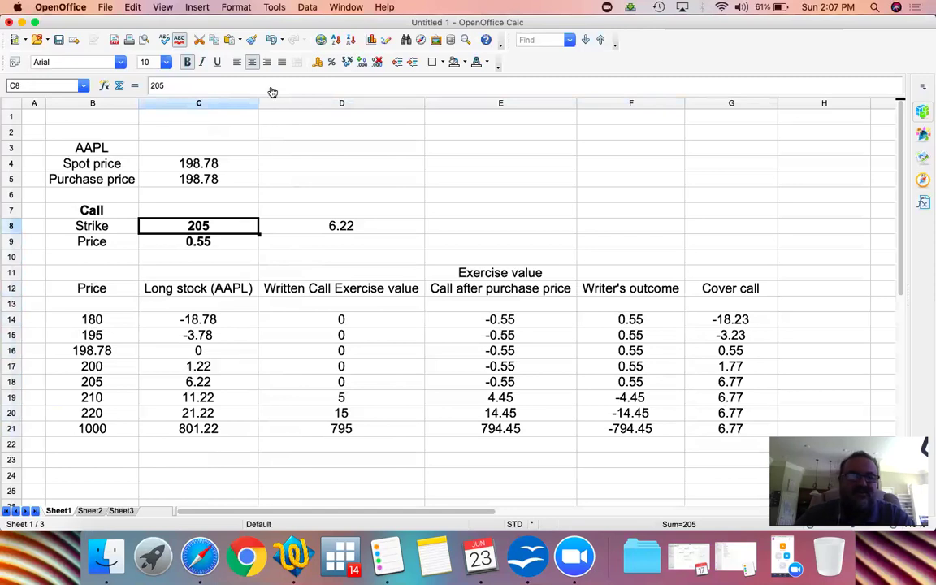
pyautogui.press('super+Tab')
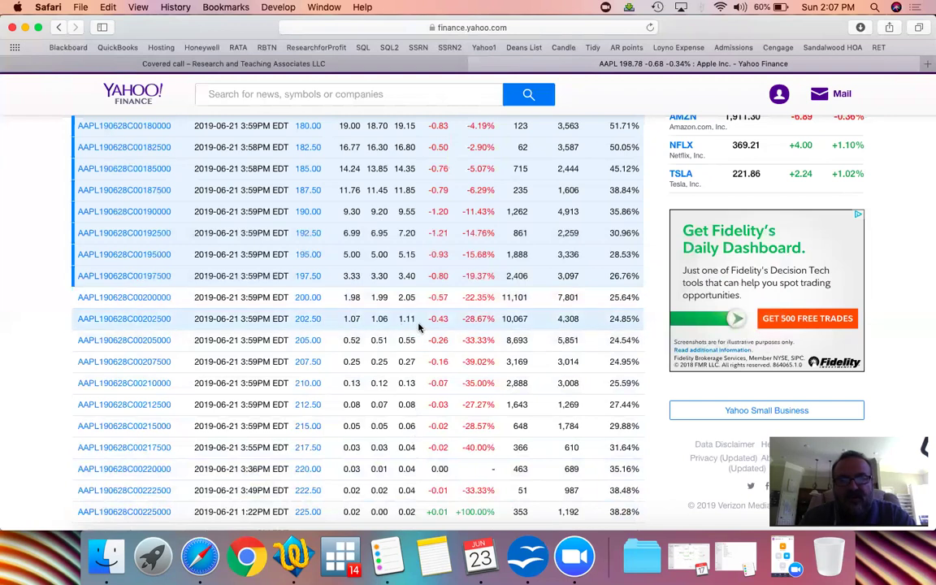
pyautogui.press('super+Tab')
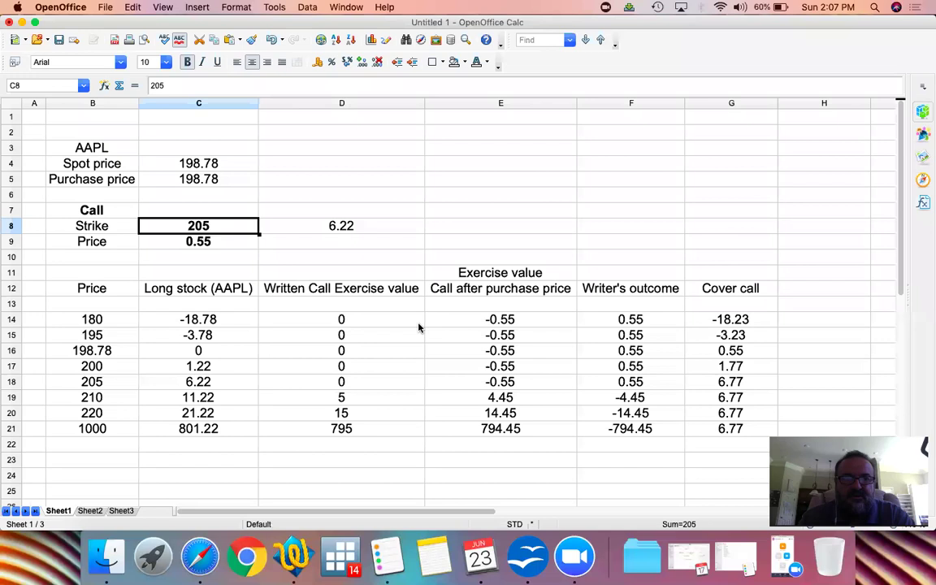